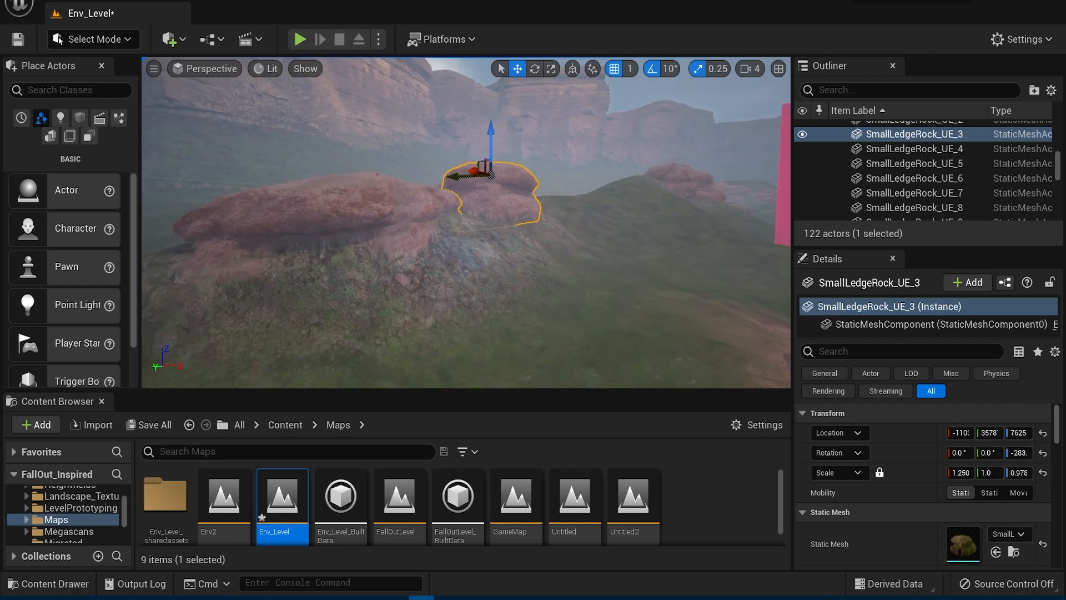
Step: Examine the ledge rock formations on the hilltop and the cliffs behind them in the Env_Level scene
key("w")
left_click(574, 285)
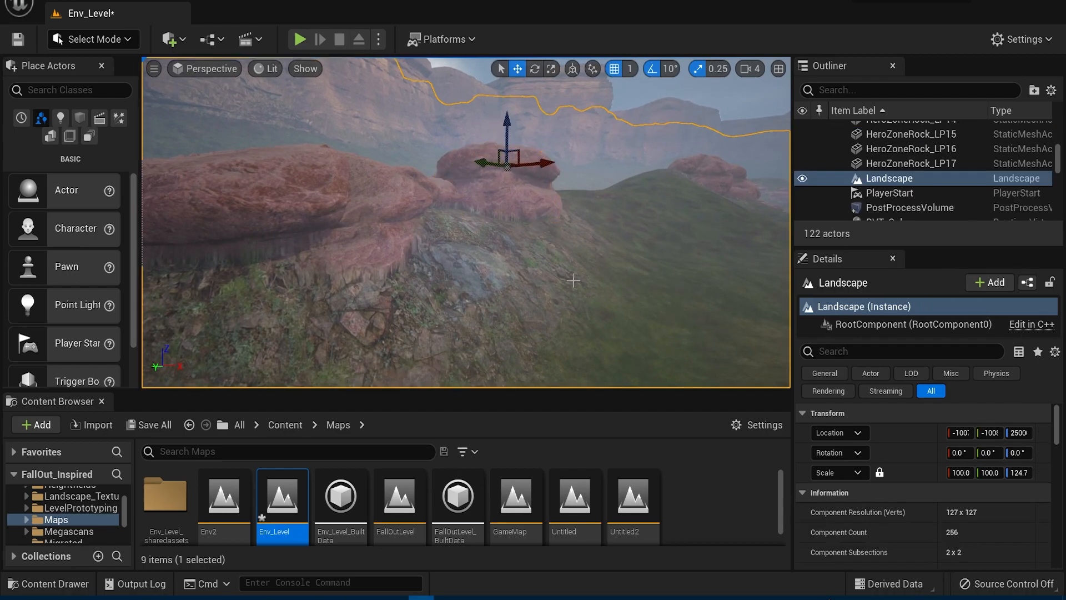
right_click_drag(574, 286, 558, 285)
key("s")
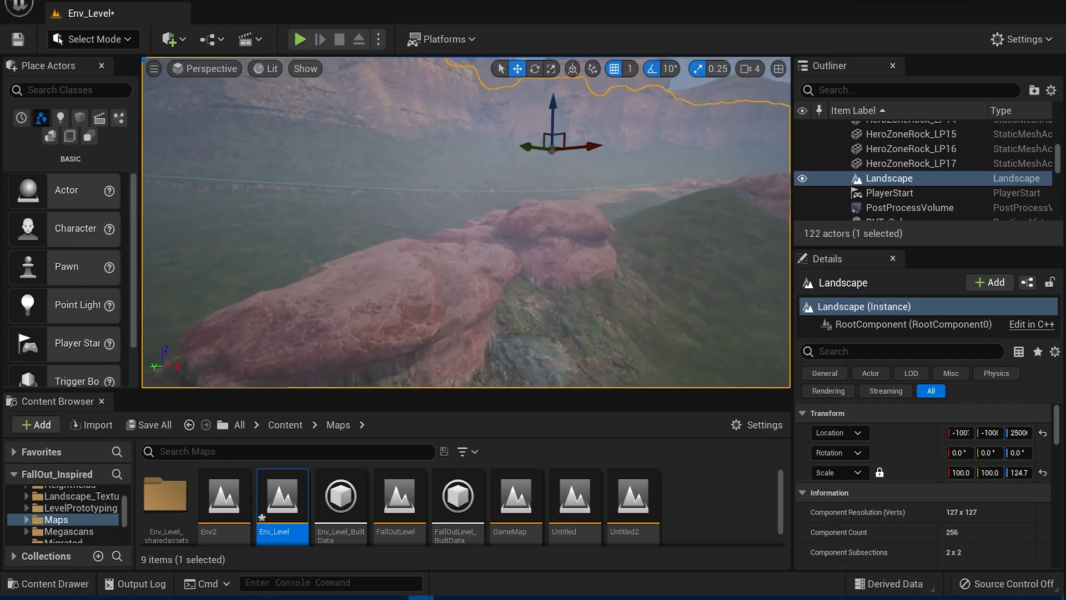
left_click(372, 236)
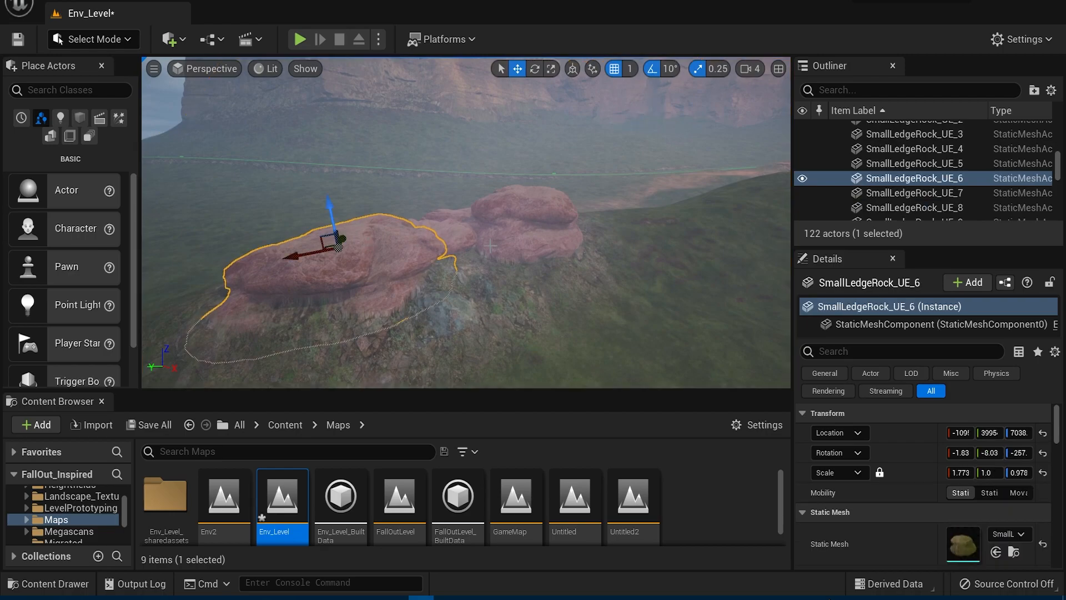
left_click(570, 216)
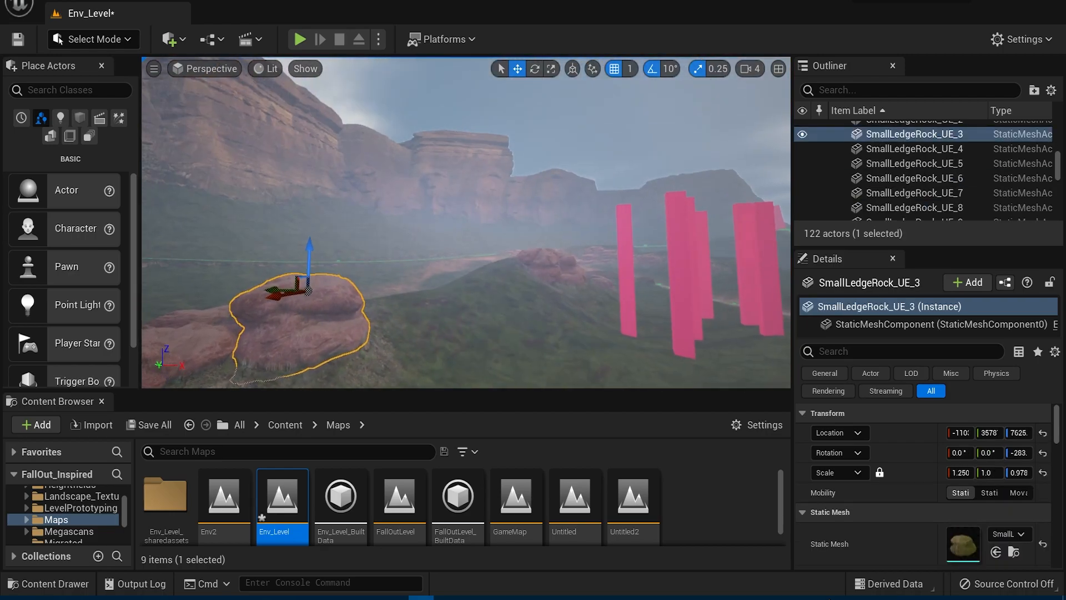
left_click(454, 180)
left_click(283, 176)
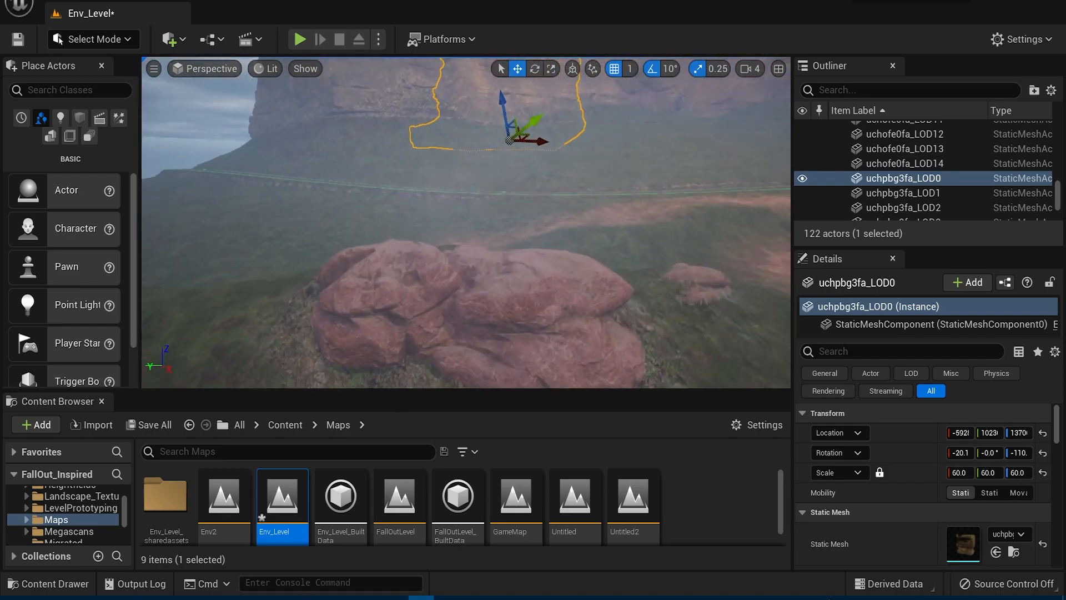
left_click(419, 283)
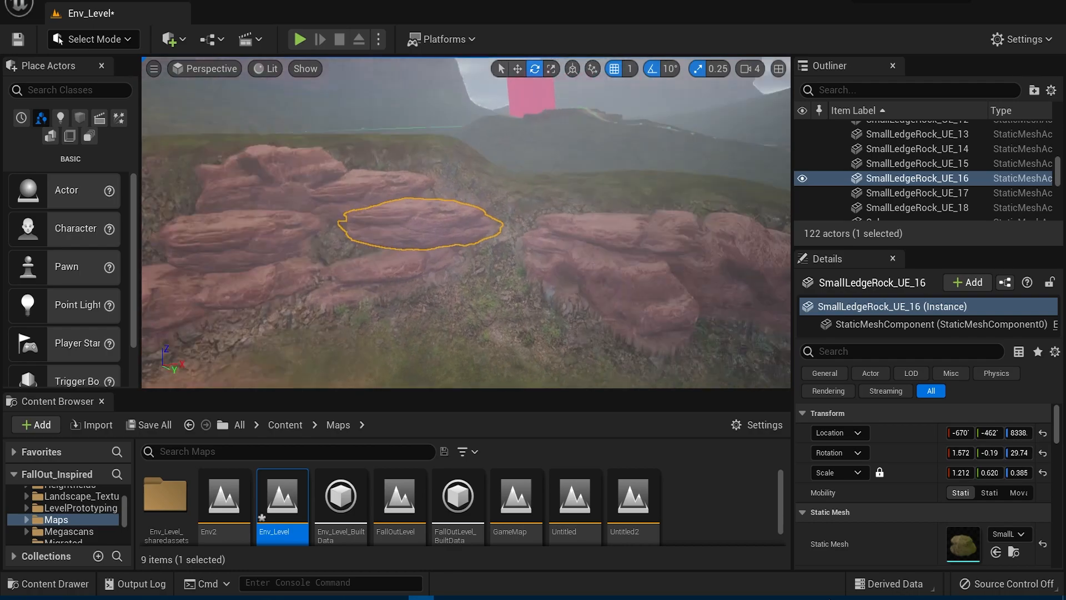
Step: Examine how the layered ledge rocks and hero zone rocks are arranged along the slope
left_click(547, 247)
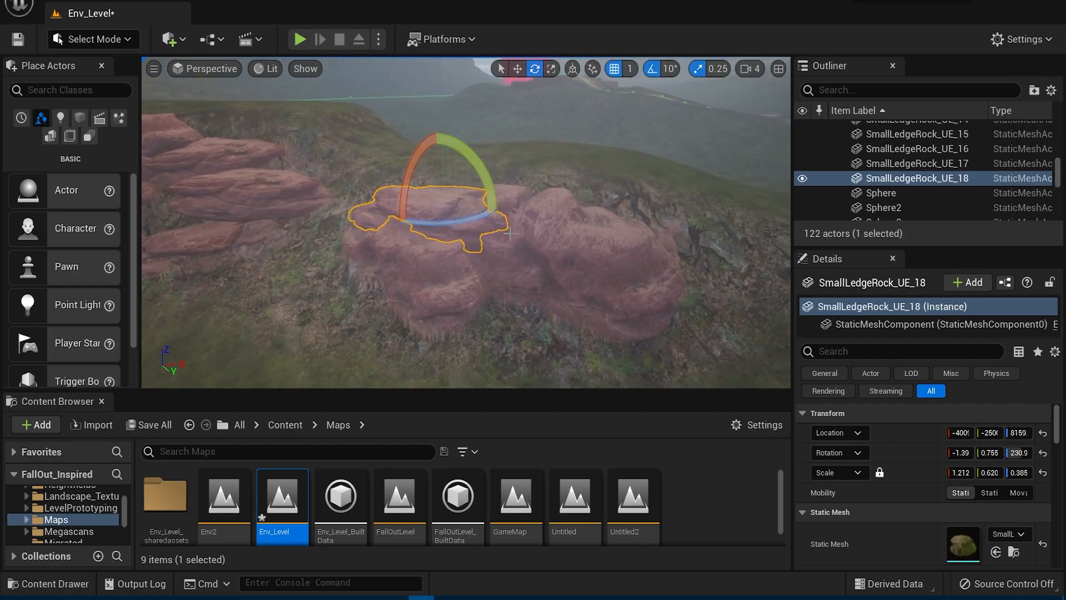
right_click_drag(510, 233, 375, 231)
key("w")
left_click(531, 218)
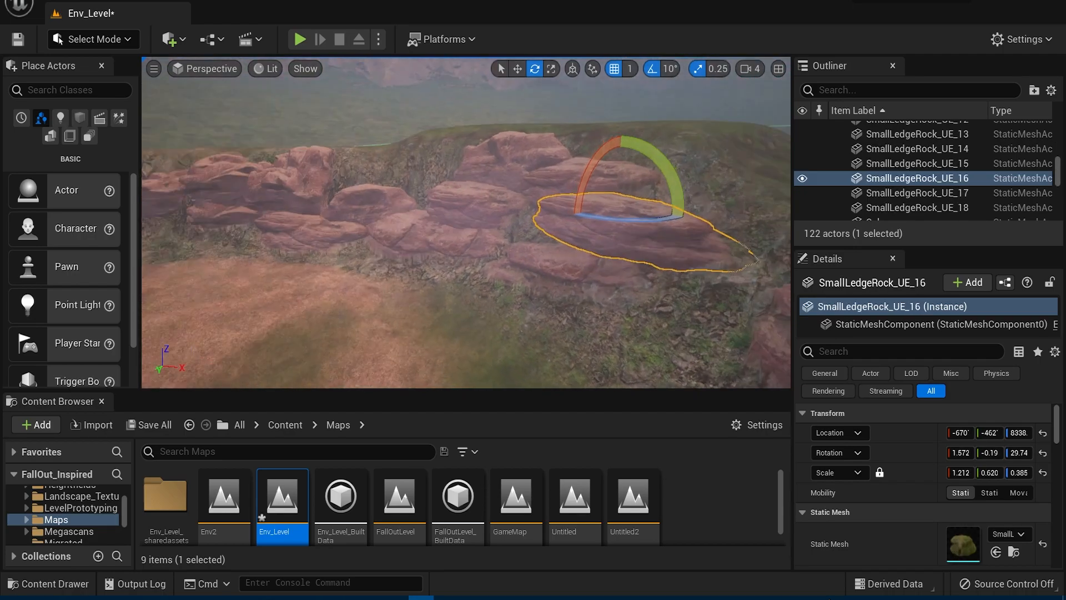
right_click_drag(466, 222, 338, 222)
right_click_drag(467, 222, 550, 221)
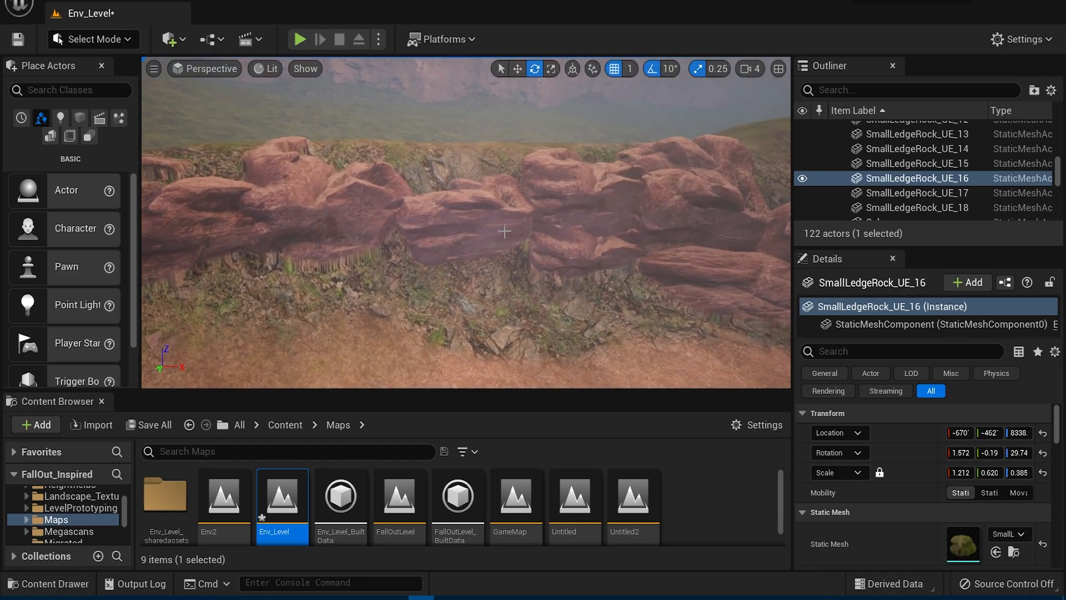
right_click_drag(466, 222, 467, 277)
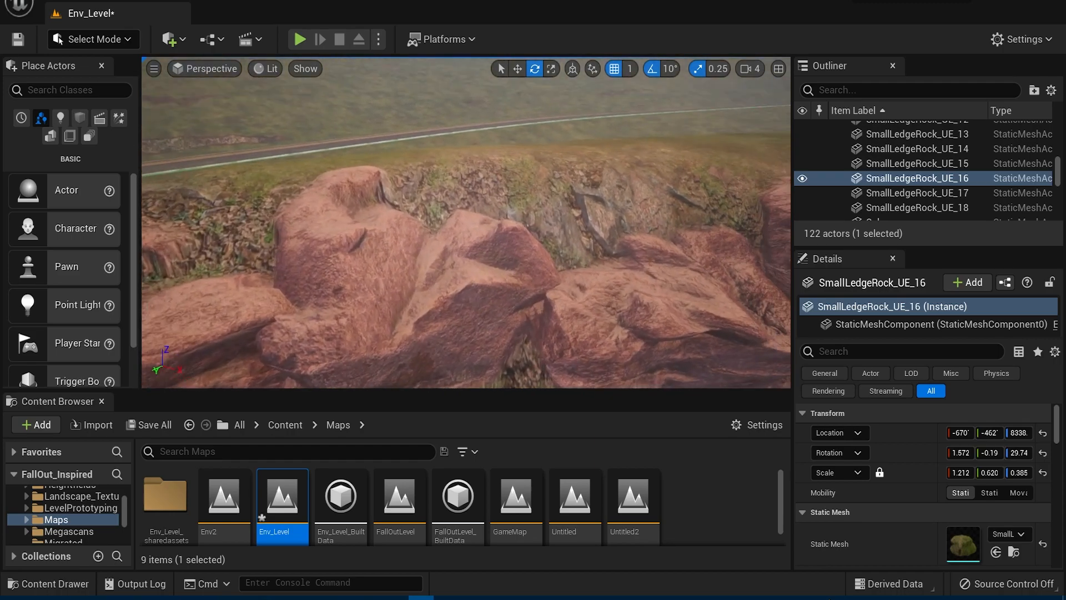
right_click_drag(466, 222, 567, 189)
right_click_drag(467, 222, 600, 222)
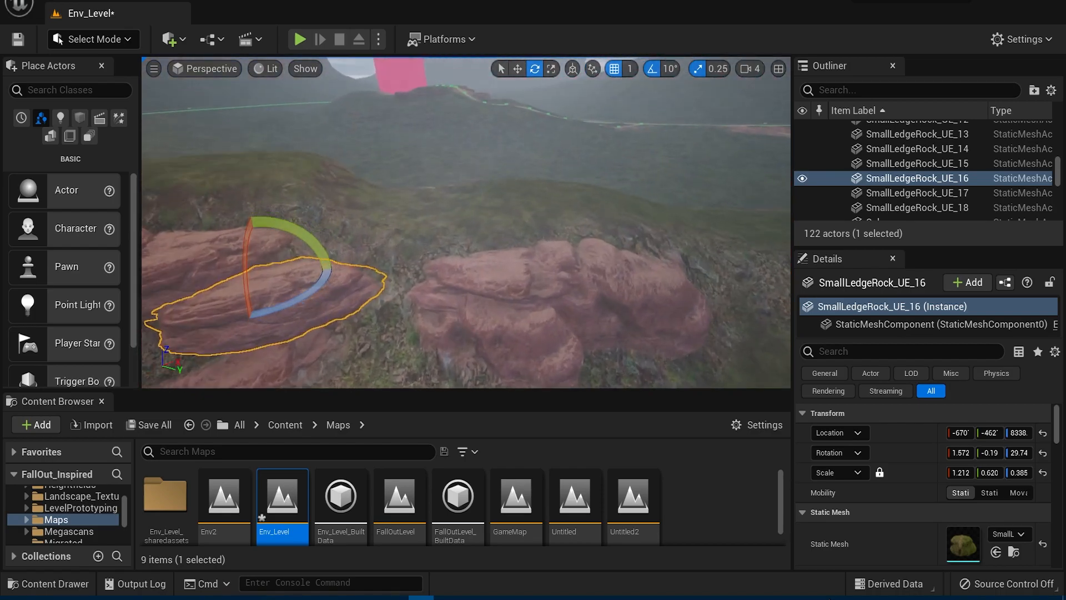
right_click_drag(467, 222, 378, 249)
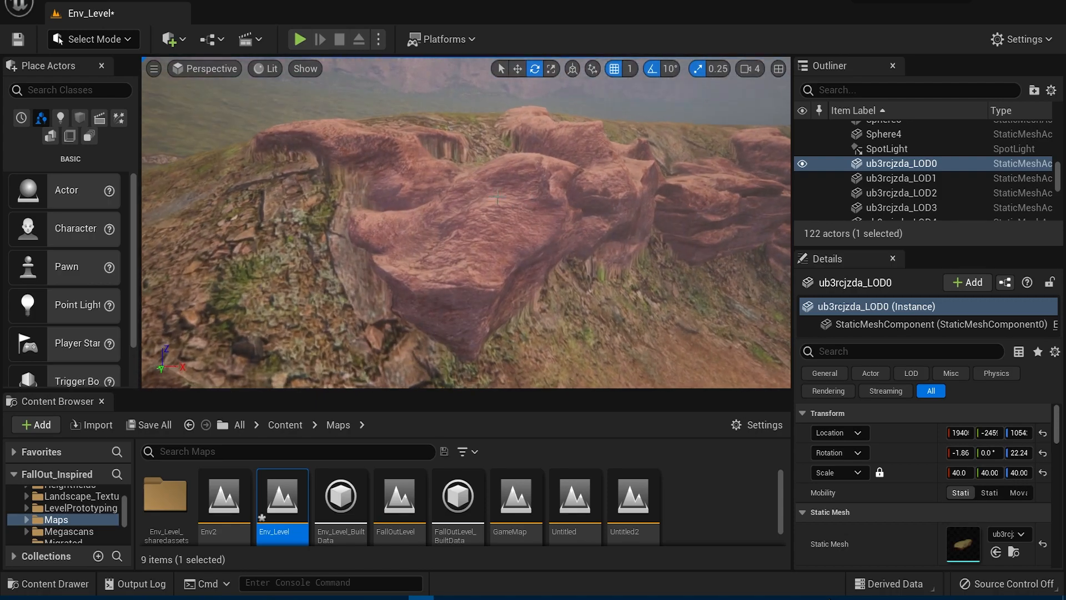
left_click(488, 207)
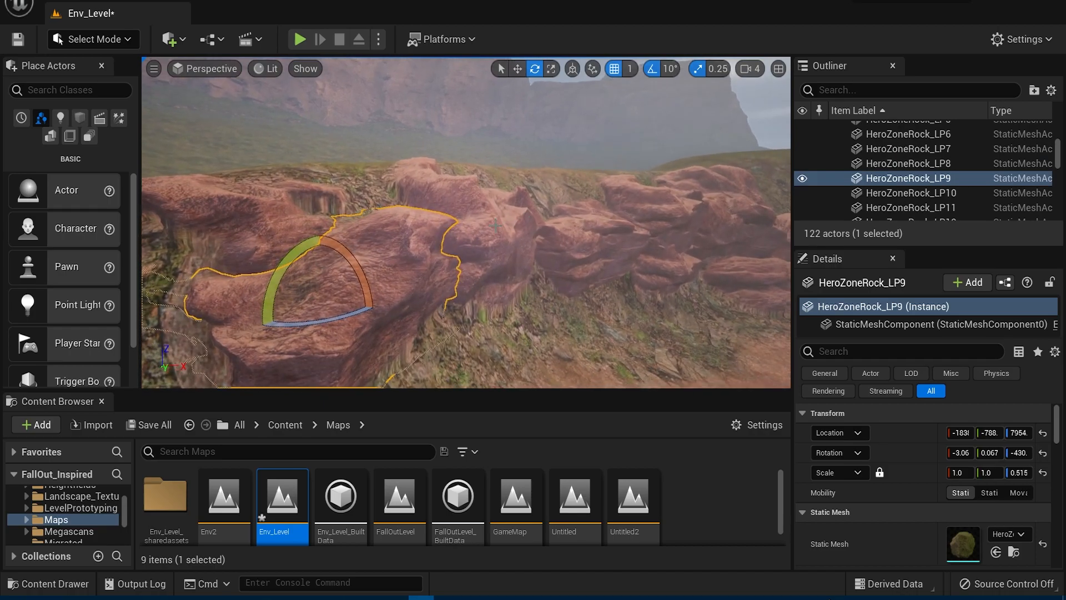
left_click(510, 220)
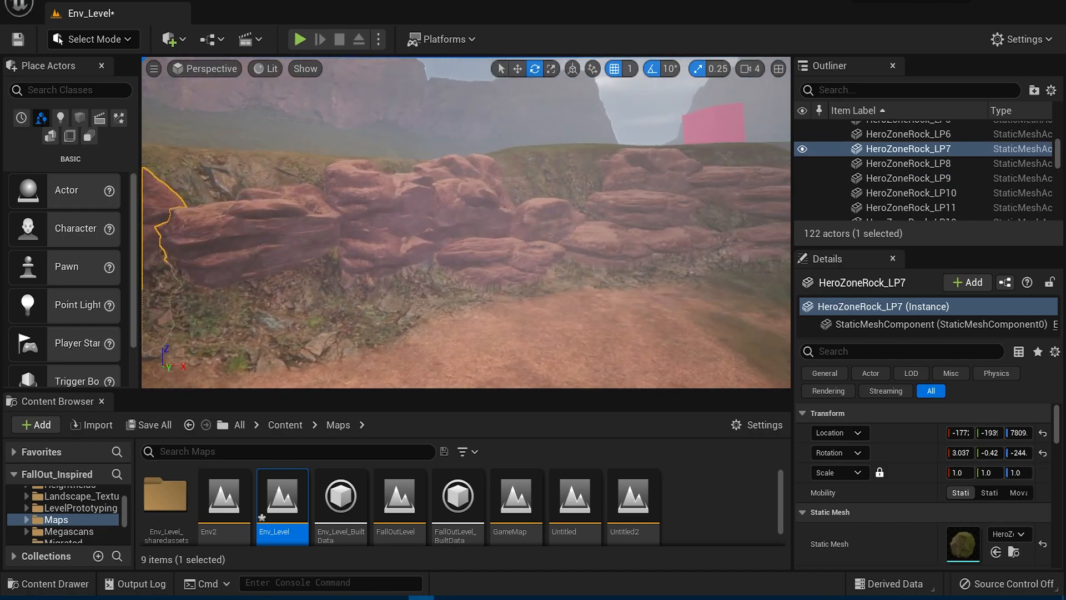
right_click_drag(466, 222, 299, 230)
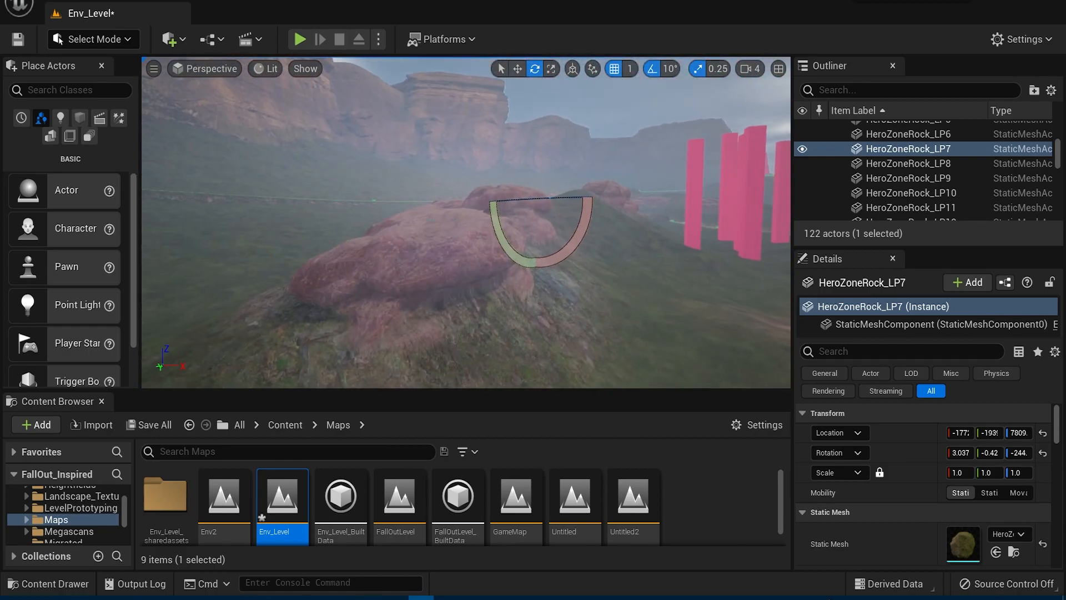
left_click(404, 251)
right_click_drag(404, 251, 453, 248)
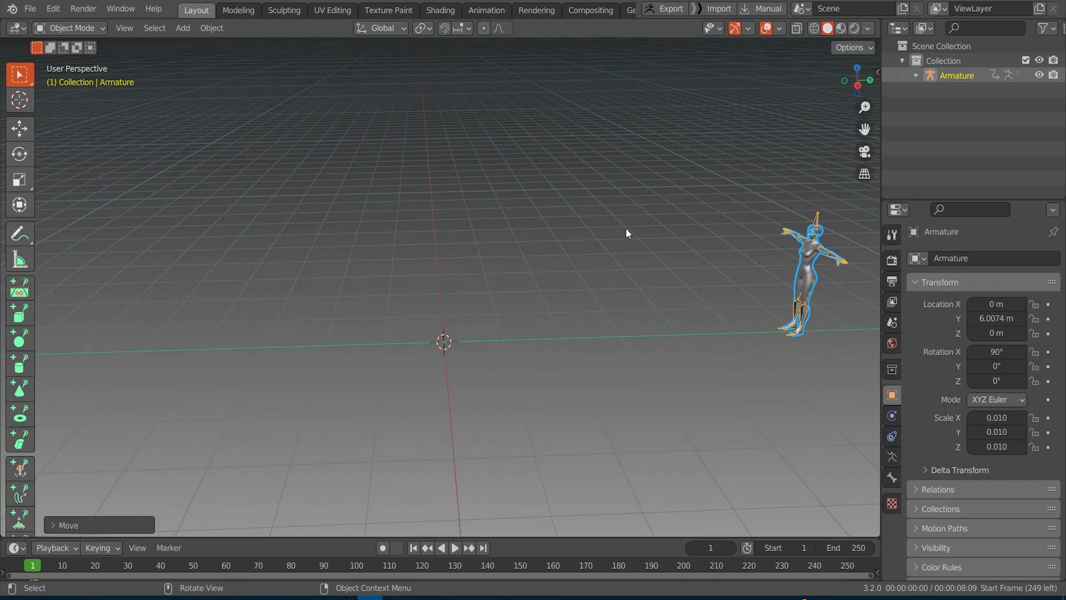
Step: Switch to Blender, deselect the character armature and add a UV sphere at the world origin
scroll(626, 232, "down", 1)
middle_click_drag(612, 256, 680, 288, "shift")
left_click(570, 260)
middle_click_drag(593, 366, 626, 348)
middle_click_drag(682, 300, 571, 346)
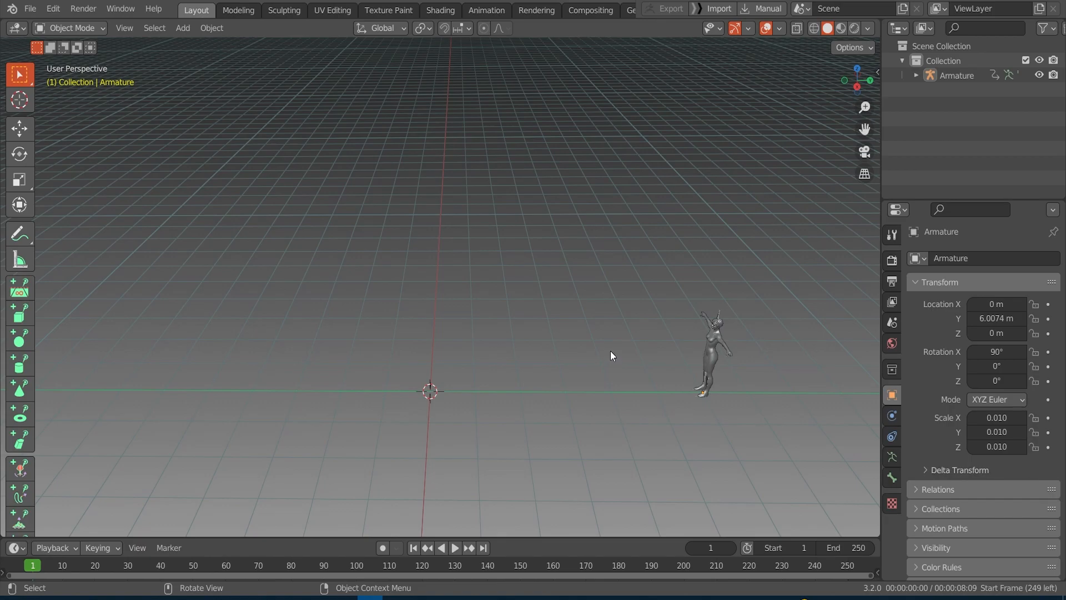
middle_click_drag(590, 352, 445, 365)
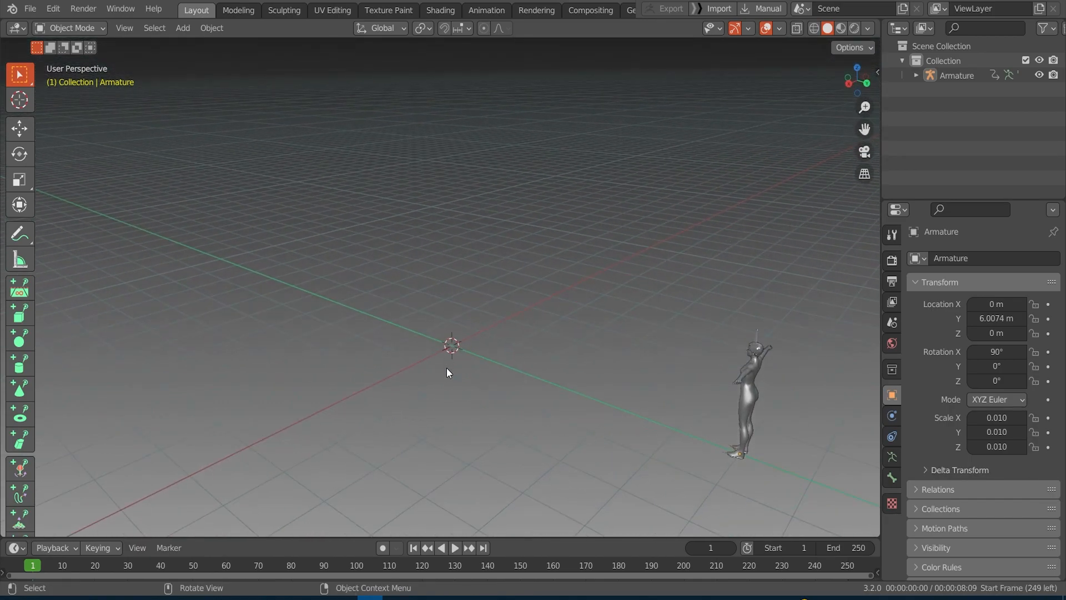
middle_click_drag(461, 244, 490, 314)
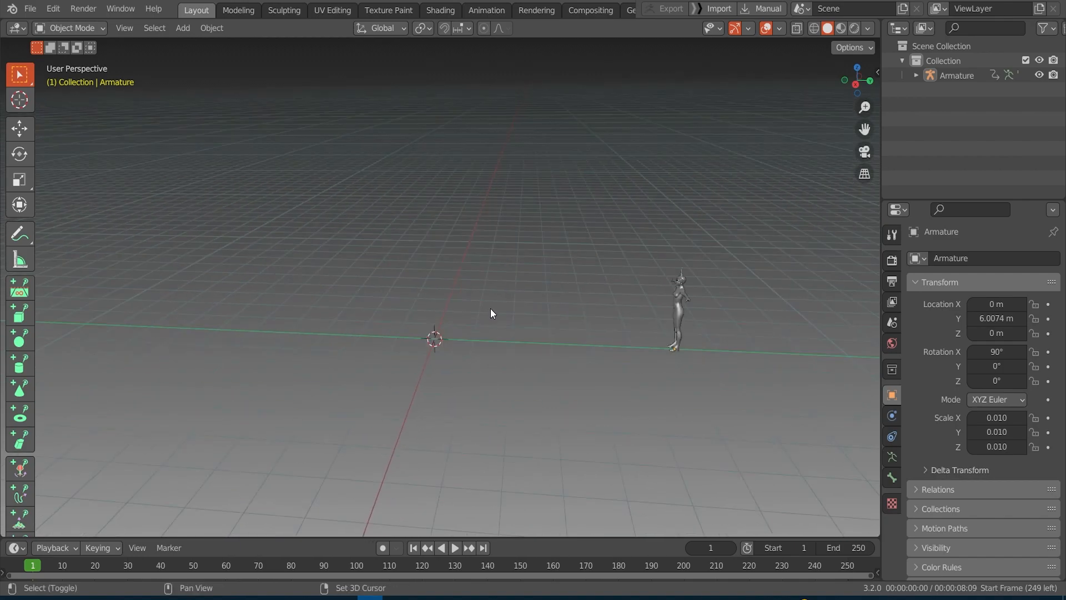
key("shift+a")
mouse_move(475, 232)
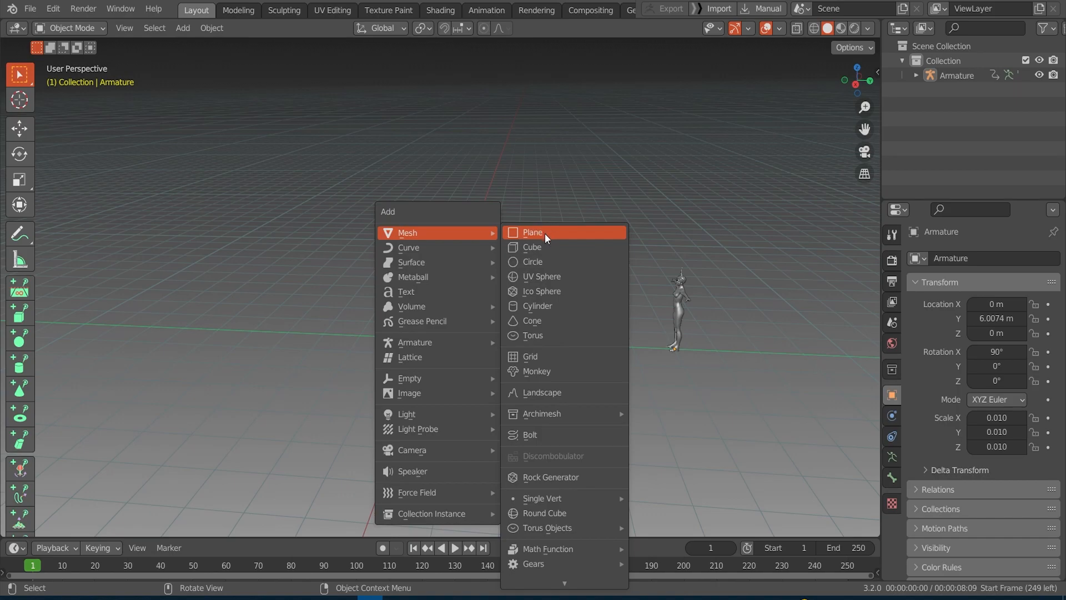
left_click(539, 277)
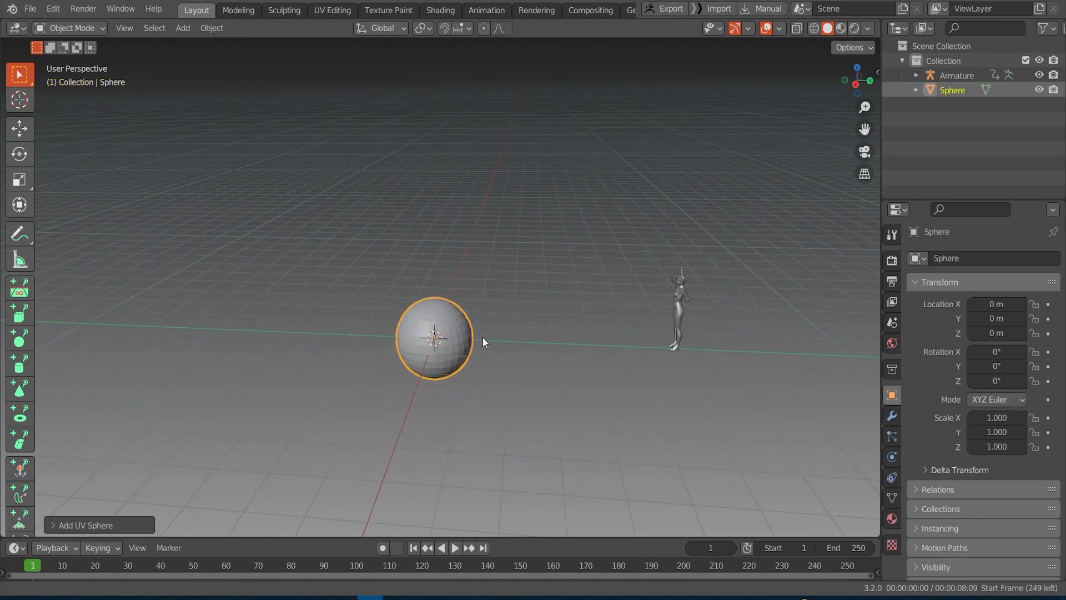
Step: Apply smooth shading to the sphere
scroll(437, 311, "up", 3)
right_click(411, 263)
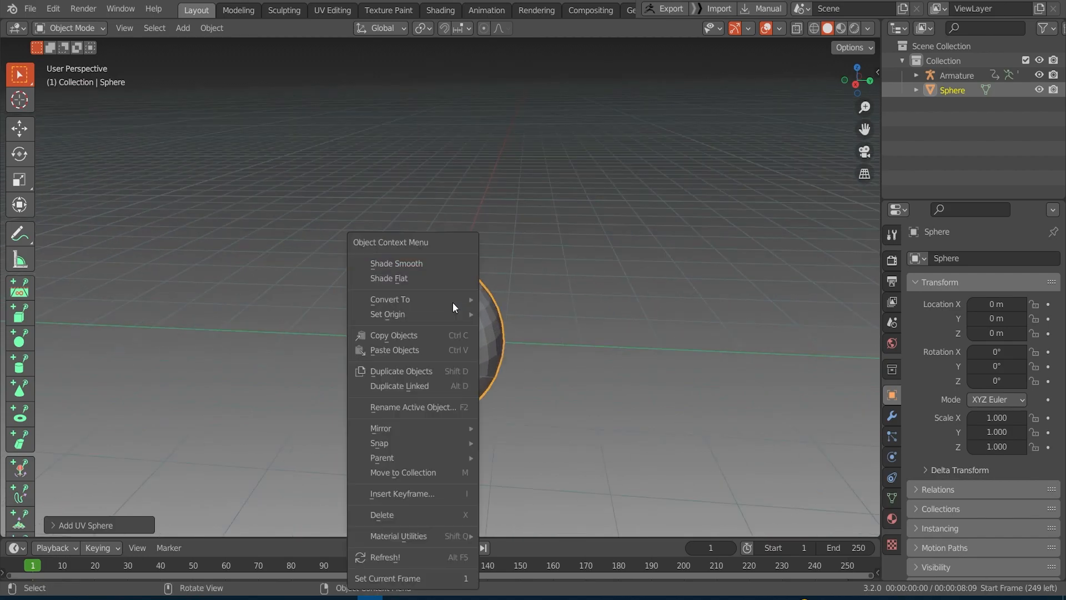
left_click(418, 262)
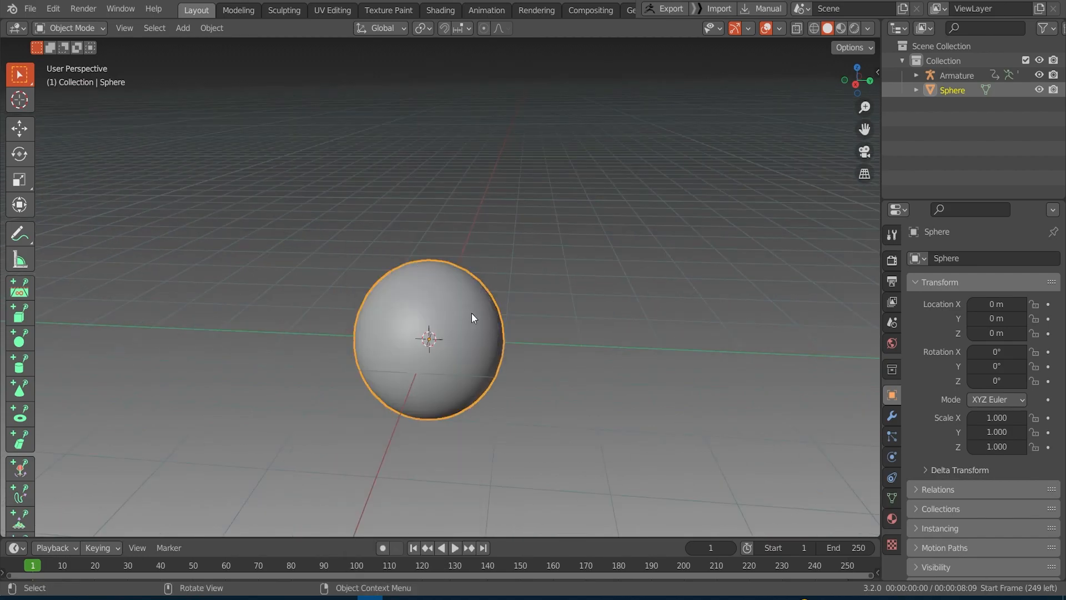
Step: Move the sphere up 1 m along the global Z axis
key("g")
key("z")
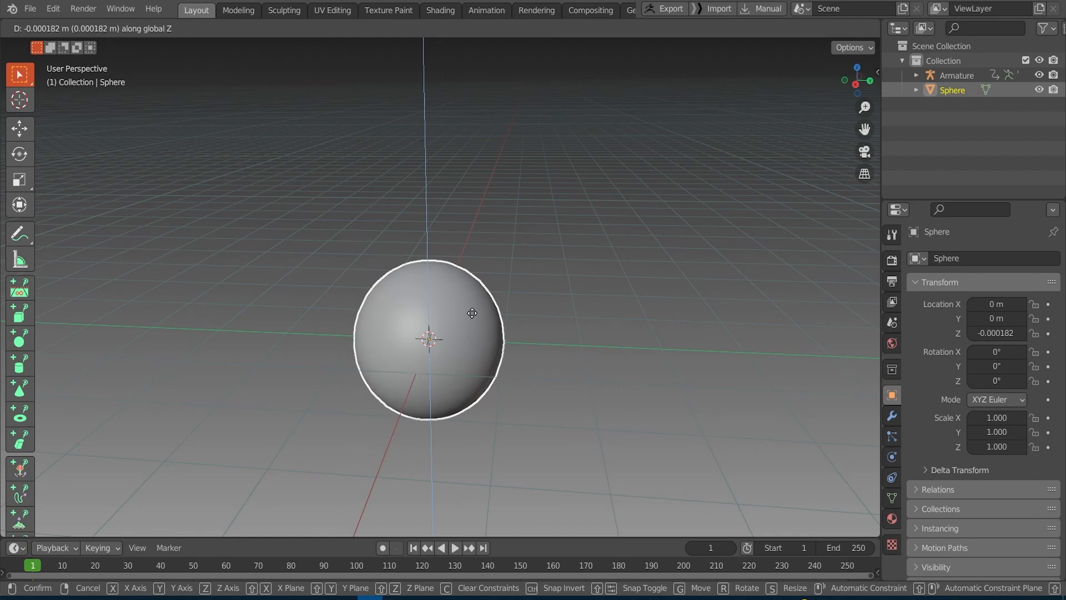
type("1")
key("Return")
mouse_move(472, 310)
middle_mouse_down()
mouse_move(515, 285)
mouse_move(511, 322)
mouse_move(457, 288)
mouse_move(448, 324)
mouse_move(439, 296)
mouse_move(492, 331)
mouse_move(436, 326)
mouse_move(447, 313)
middle_mouse_up()
scroll(426, 308, "up", 4)
scroll(424, 310, "down", 1)
scroll(445, 308, "down", 2)
scroll(422, 333, "down", 3)
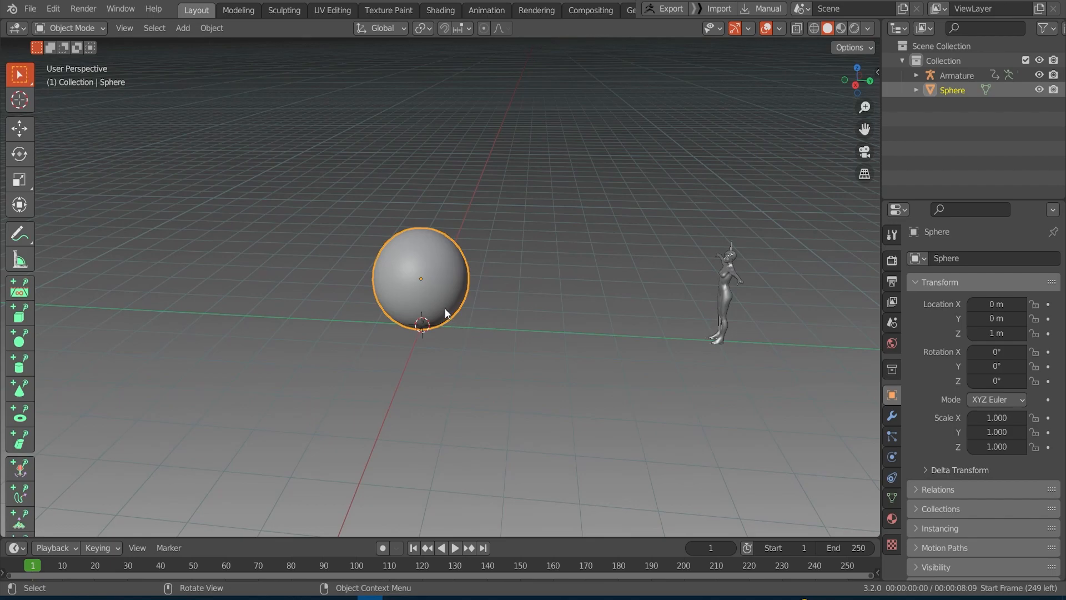
Step: Try to rescale the sphere, undoing both that change and its 1 m upward move
key("s")
left_click(453, 302)
key("ctrl+z")
key("ctrl+z")
key("ctrl+z")
key("ctrl+z")
Step: Scale the sphere uniformly to about 4.1 so it towers over the character figure
middle_click_drag(480, 309, 474, 370)
scroll(500, 316, "up", 3)
scroll(475, 370, "down", 2)
scroll(478, 361, "up", 1)
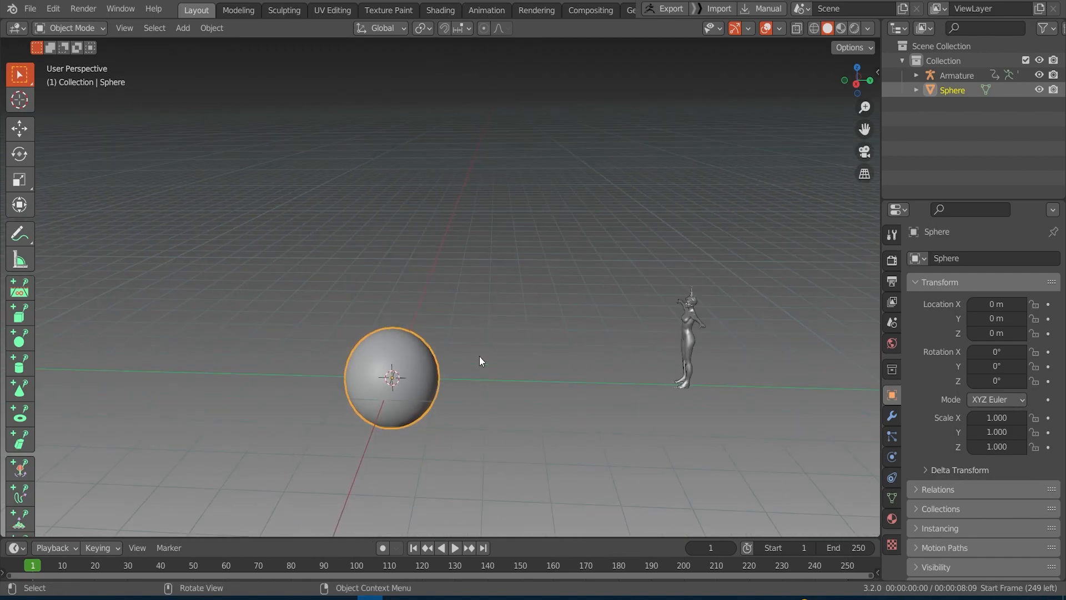
key("s")
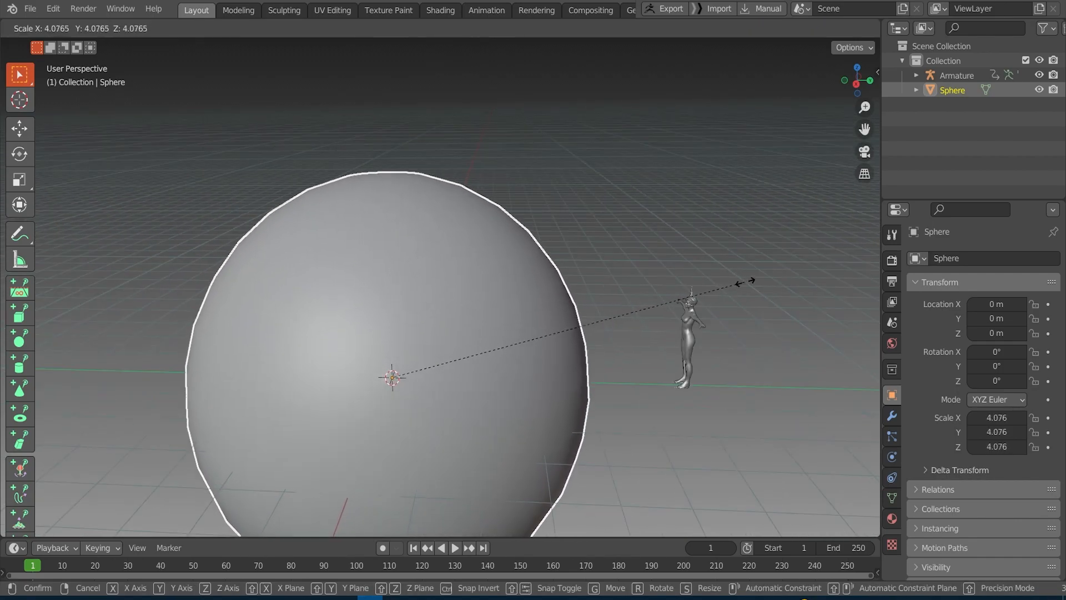
left_click(752, 285)
scroll(546, 339, "down", 2)
middle_click_drag(536, 361, 527, 350, "shift")
Step: Examine the enlarged sphere in the front and right side views, including its size relative to the character
key("KP_1")
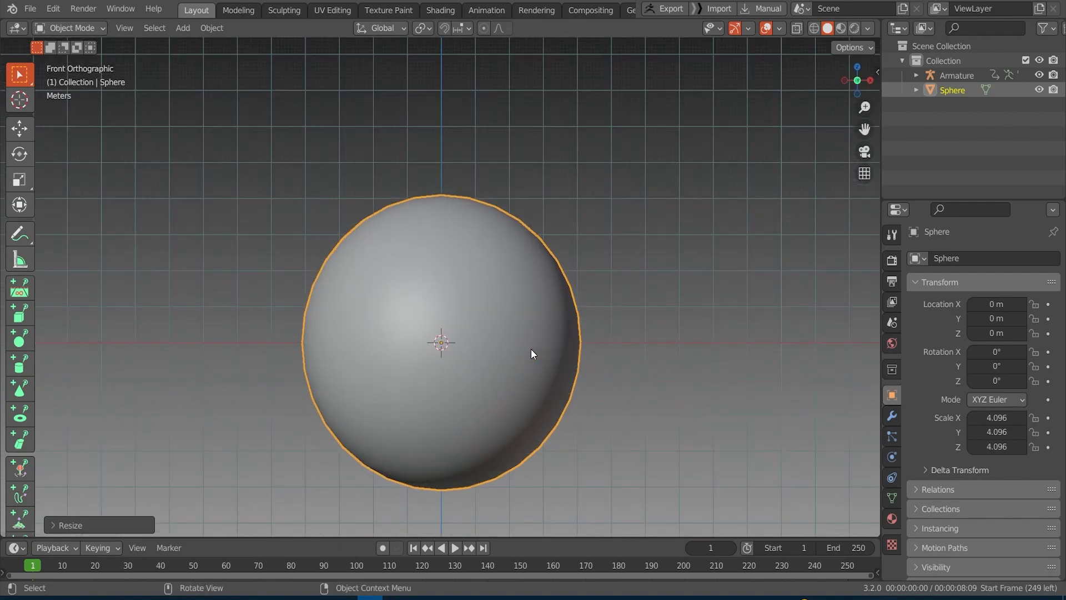
key("KP_3")
scroll(509, 350, "up", 1)
scroll(508, 350, "down", 1)
mouse_move(529, 364)
middle_mouse_down("shift")
mouse_move(564, 341)
mouse_move(518, 369)
middle_mouse_up("shift")
scroll(534, 318, "down", 1)
scroll(504, 311, "up", 2)
key("Tab")
key("Tab")
middle_click_drag(504, 311, 558, 231)
left_click(558, 231)
left_click(514, 306)
middle_click_drag(515, 307, 523, 314)
Step: Compare the sphere's height with the character figure in right orthographic and perspective views
key("KP_3")
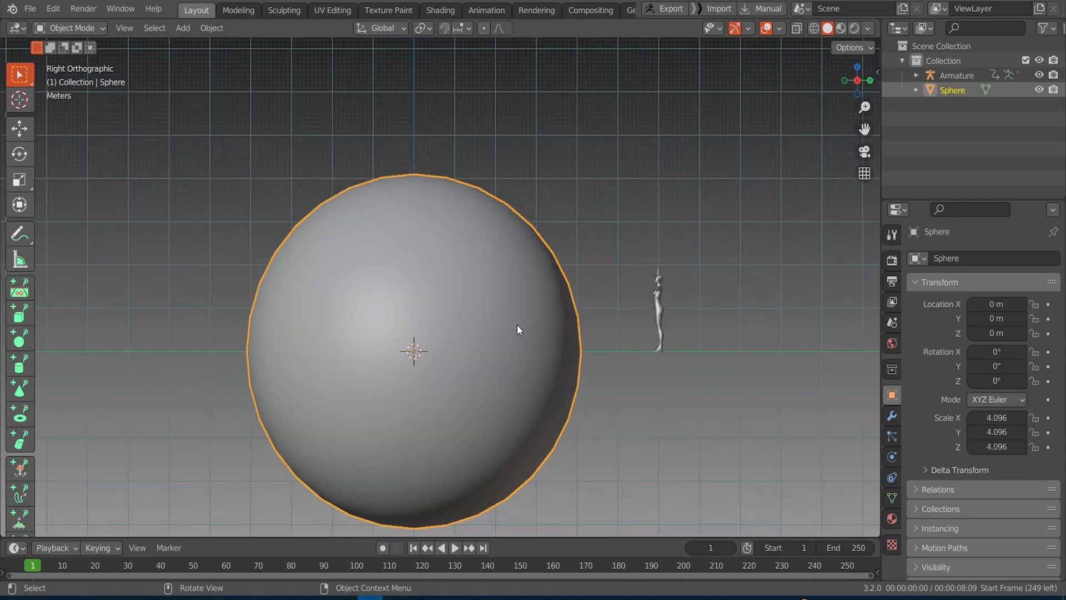
middle_click_drag(581, 278, 582, 255, "shift")
left_click(584, 238)
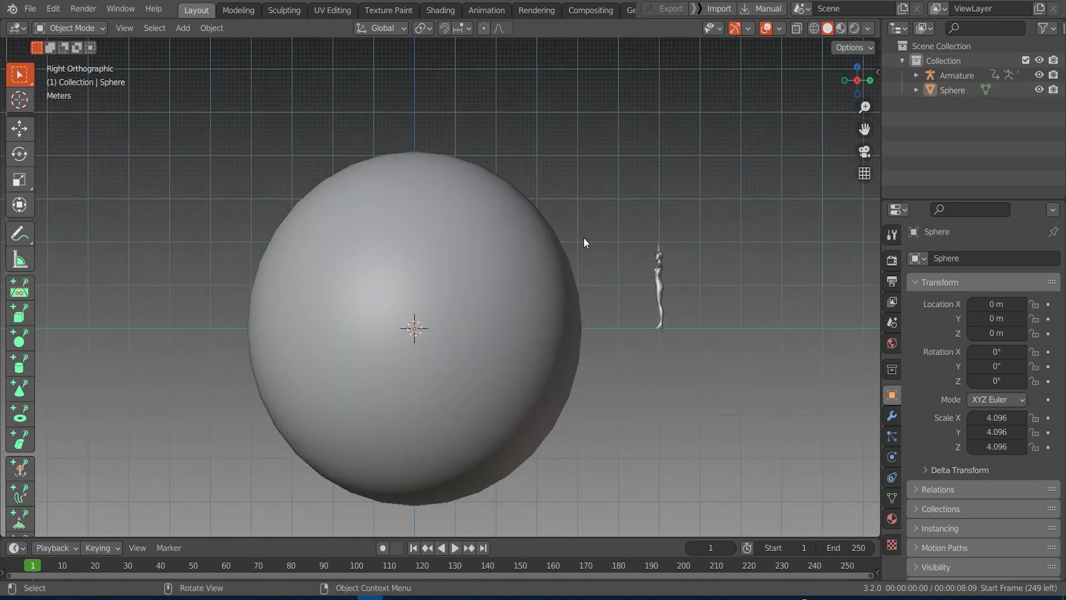
scroll(563, 272, "up", 3)
left_click(563, 272)
scroll(562, 289, "down", 1)
middle_click_drag(561, 302, 568, 266, "shift")
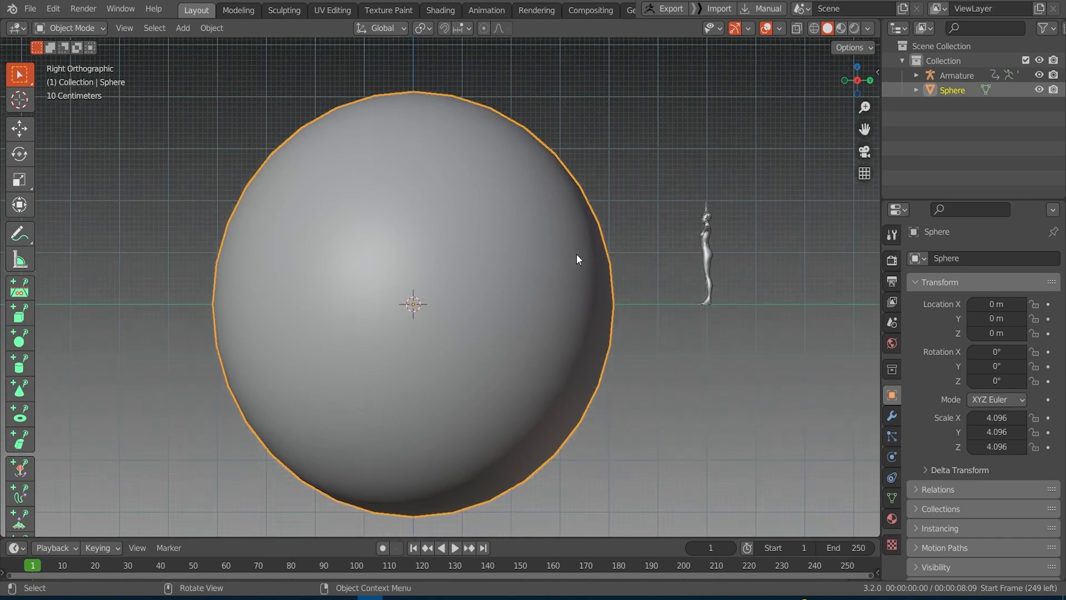
left_click(618, 202)
middle_click_drag(618, 202, 615, 236)
scroll(615, 236, "down", 2)
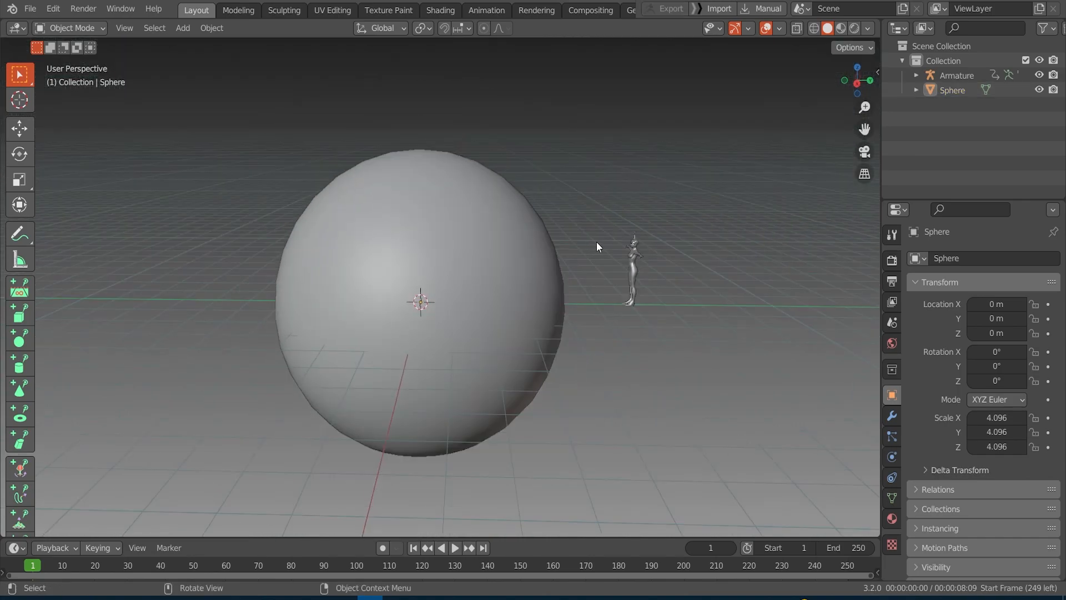
key("KP_3")
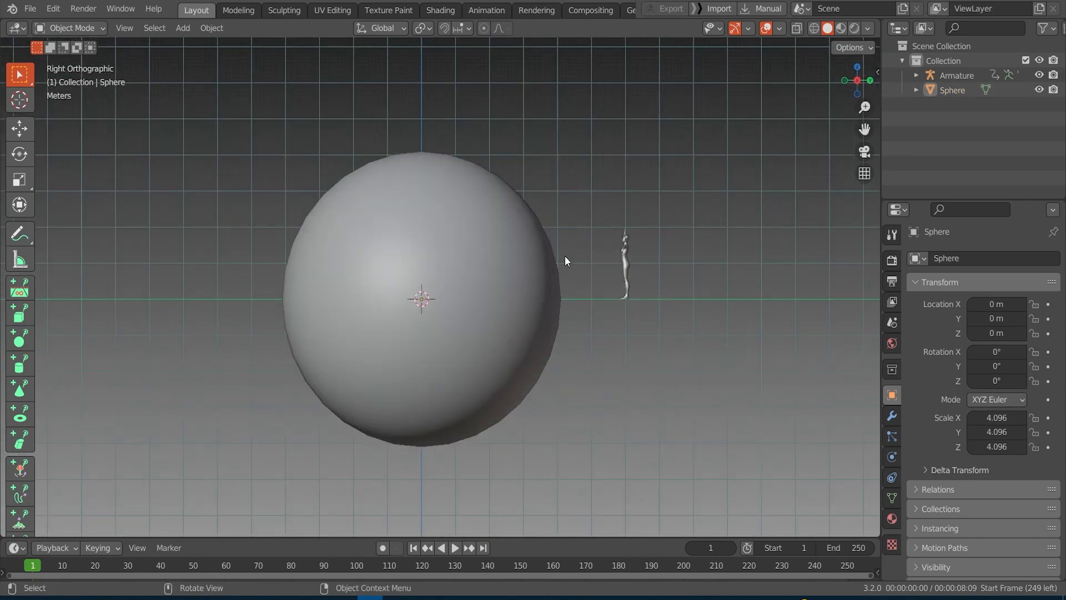
Step: Select the enlarged sphere and apply its scale
left_click(504, 231)
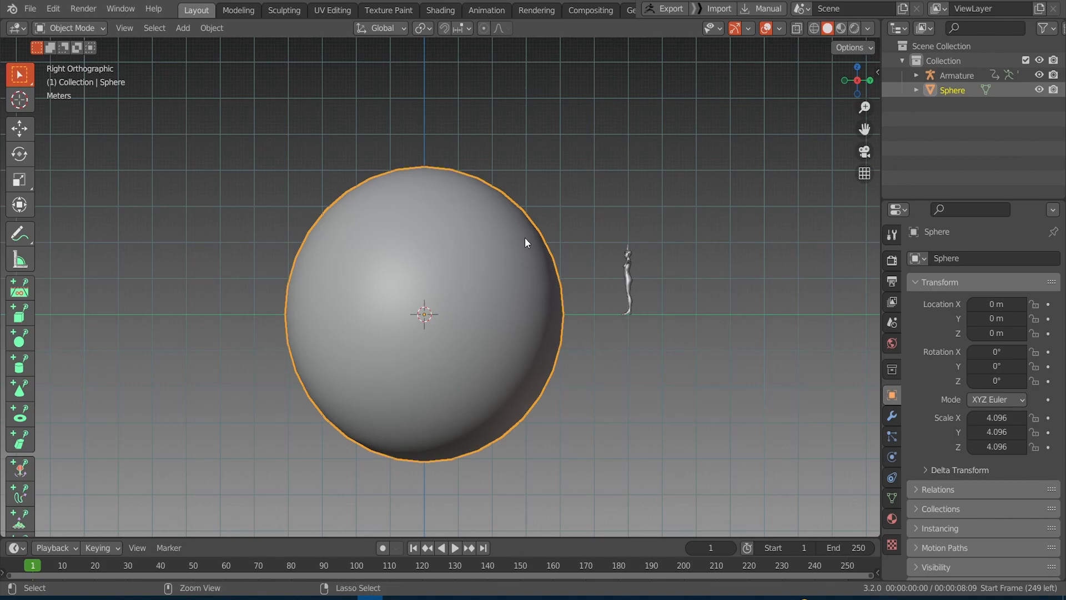
key("ctrl+a")
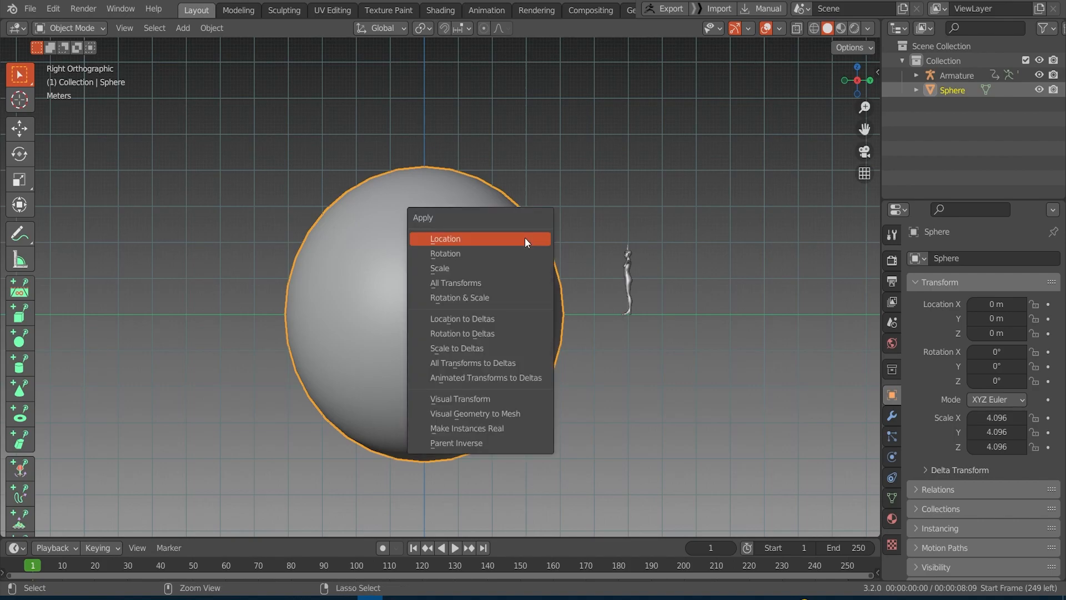
left_click(441, 271)
middle_click_drag(580, 238, 568, 279, "shift")
left_click(565, 168)
left_click(494, 311)
middle_click_drag(494, 311, 528, 289, "shift")
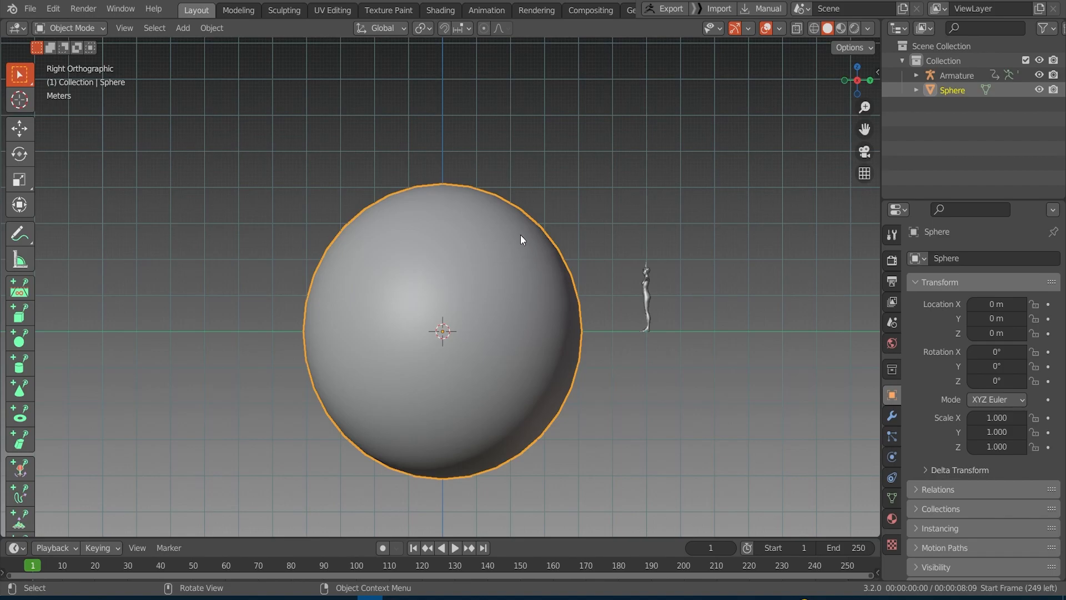
left_click(566, 211)
left_click(518, 258)
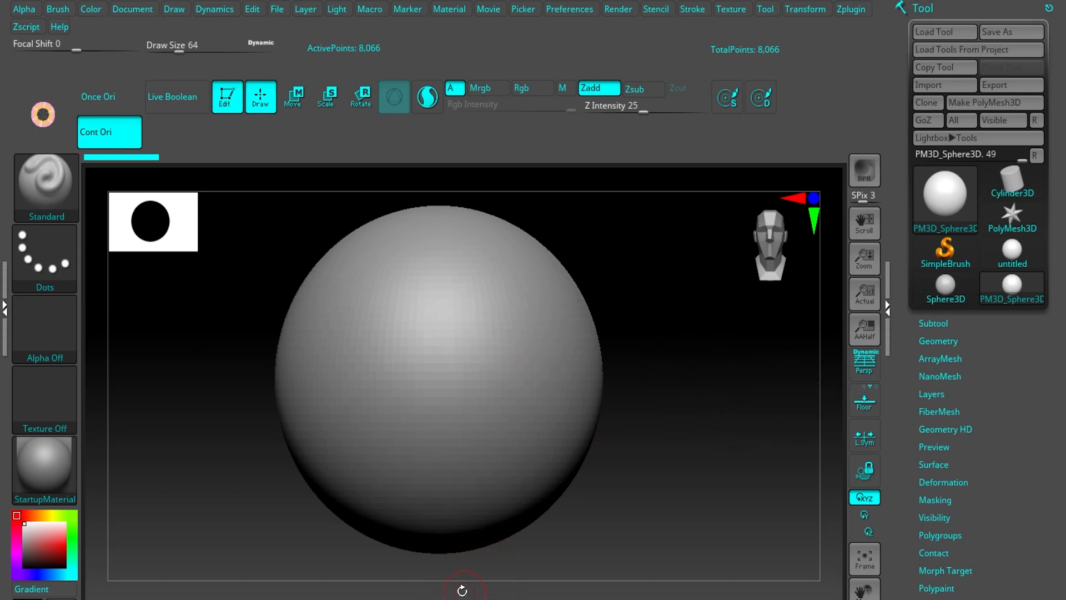
Step: Switch to PureRef and examine the two brown rock lineup images on the reference board
key("super")
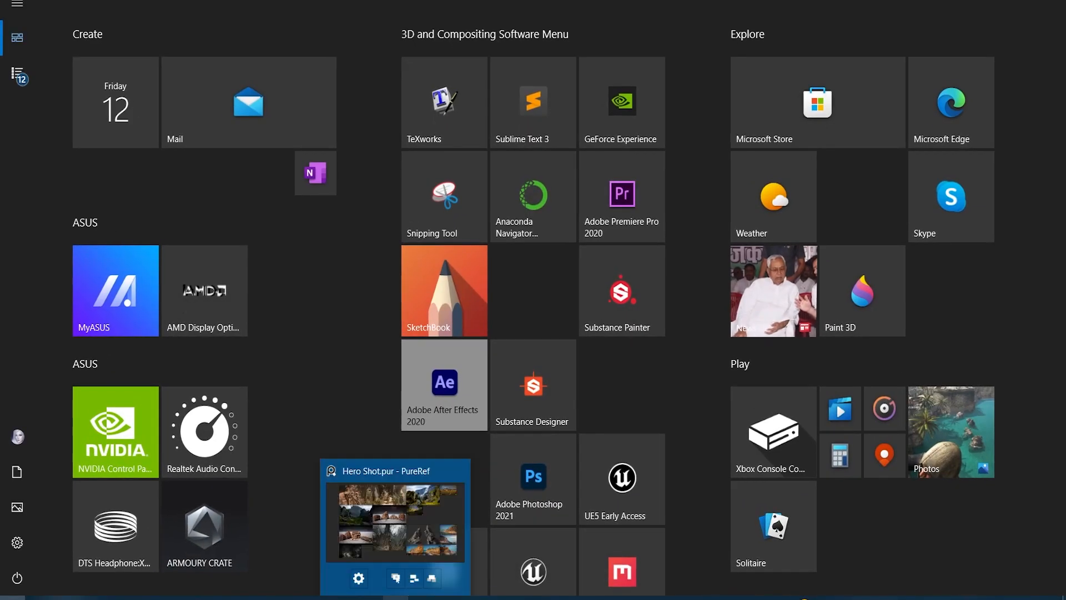
left_click(396, 598)
scroll(455, 243, "down", 2)
middle_click_drag(493, 207, 561, 220)
scroll(495, 224, "up", 2)
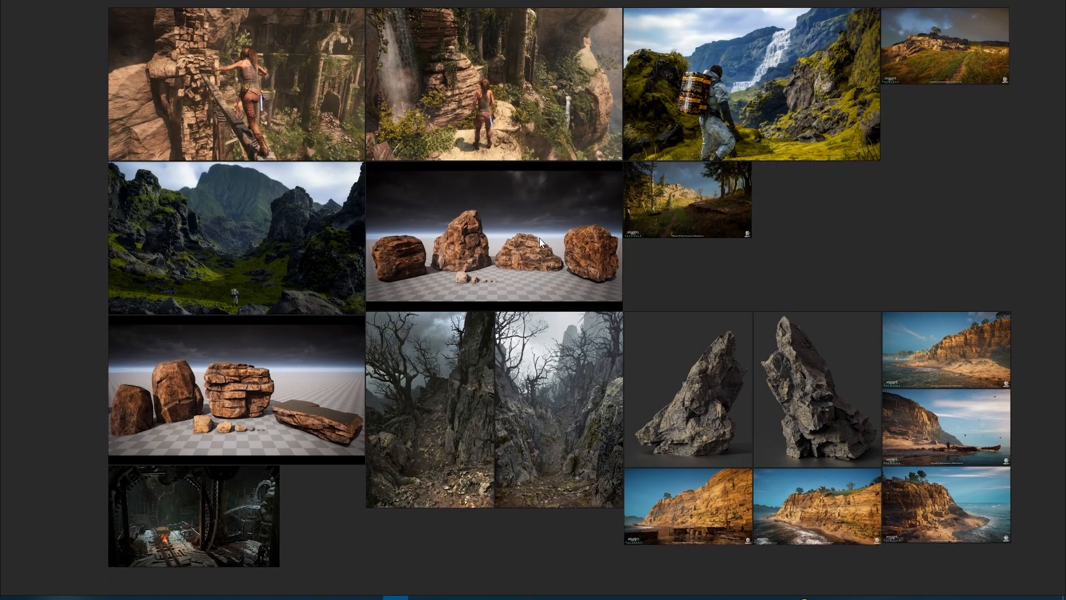
scroll(285, 372, "up", 3)
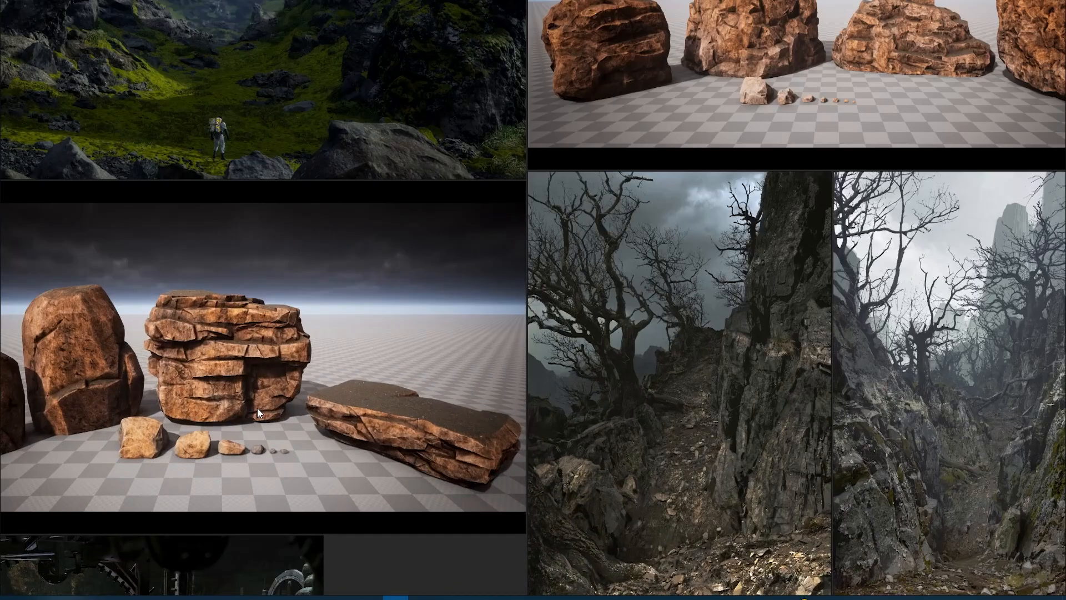
scroll(257, 409, "down", 3)
middle_click_drag(305, 398, 343, 321)
middle_click_drag(521, 264, 464, 312)
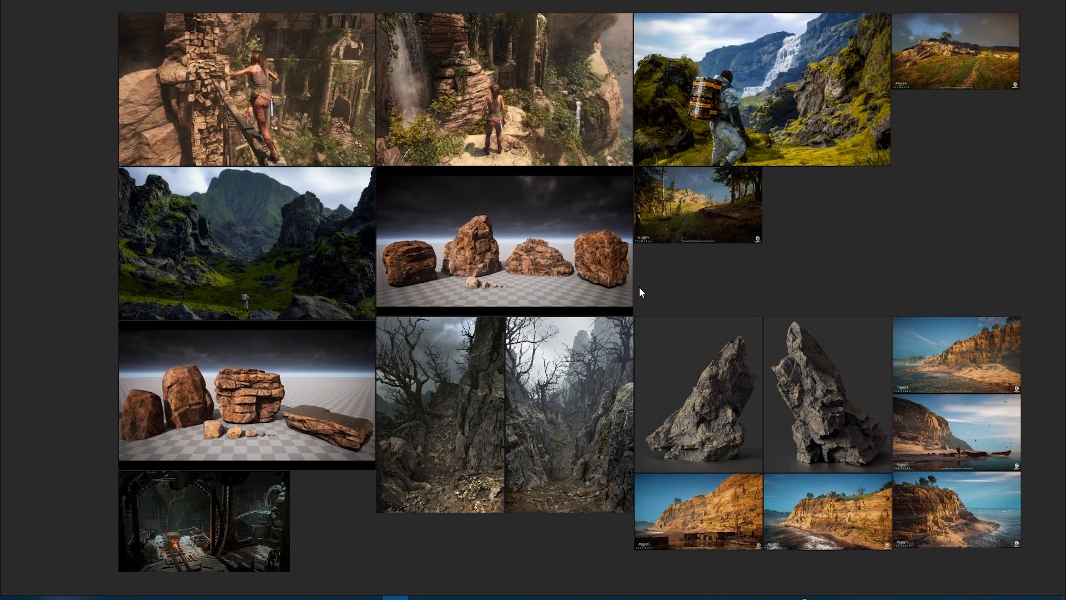
Step: Look over the grey rock, cliff and landscape references, and return to ZBrush
left_click(779, 391)
left_click_drag(729, 288, 996, 501)
left_click(859, 238)
middle_click_drag(916, 145, 960, 198)
scroll(329, 164, "up", 1)
scroll(329, 165, "down", 2)
middle_click_drag(469, 211, 471, 175)
scroll(471, 176, "up", 3)
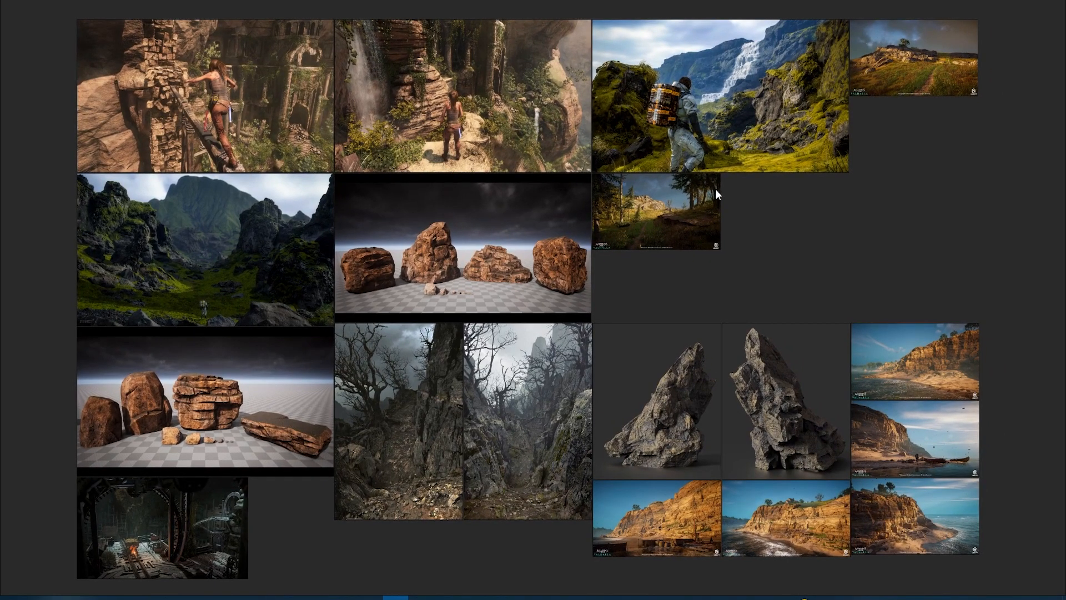
left_click(426, 598)
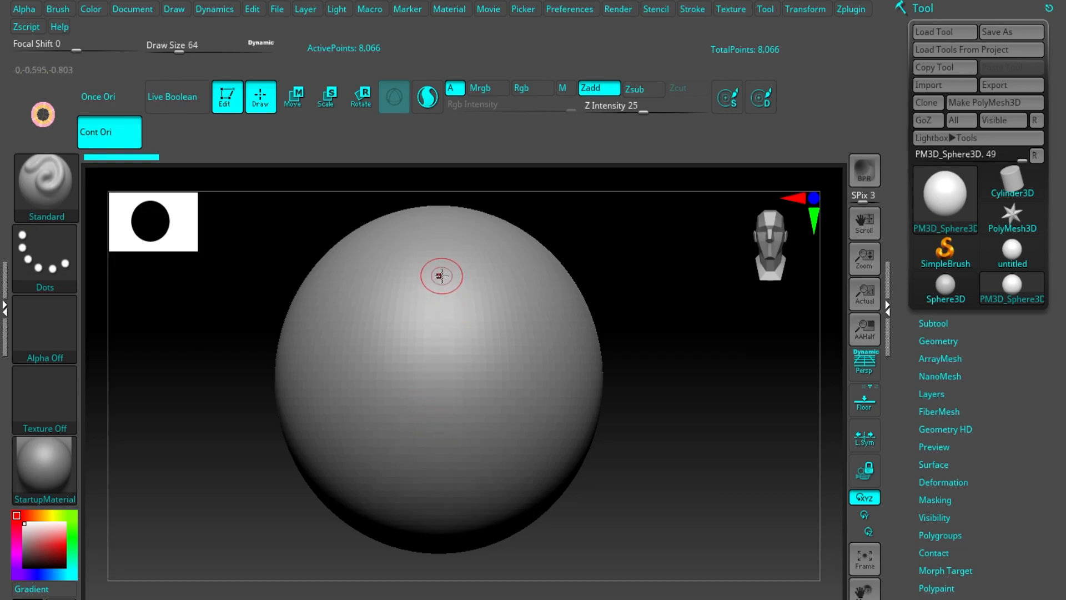
Step: Make Blob the active sculpting brush and look through the LightBox project files
key("b")
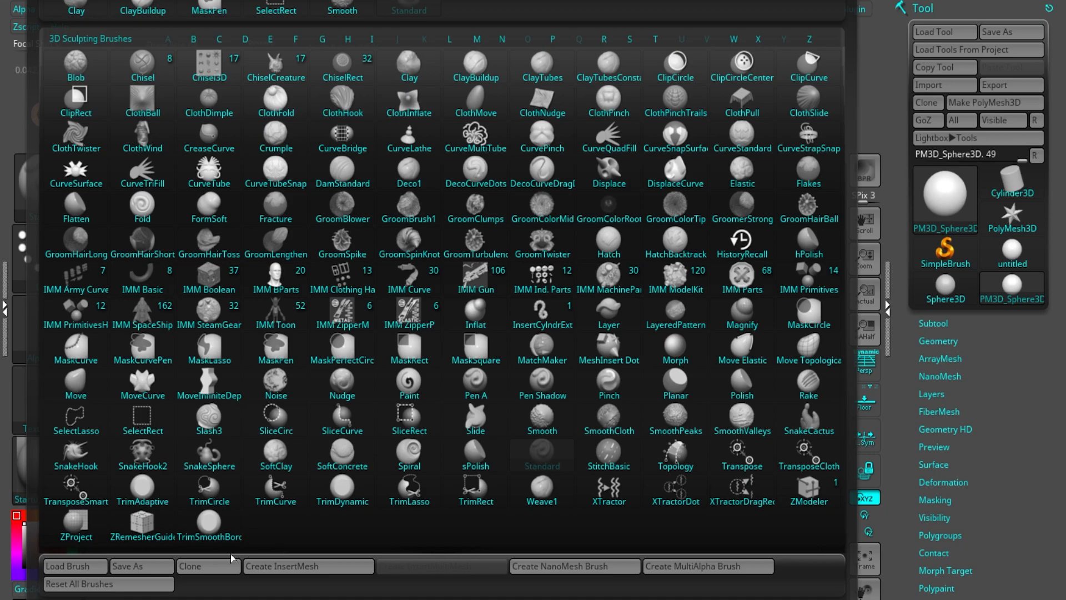
key("b")
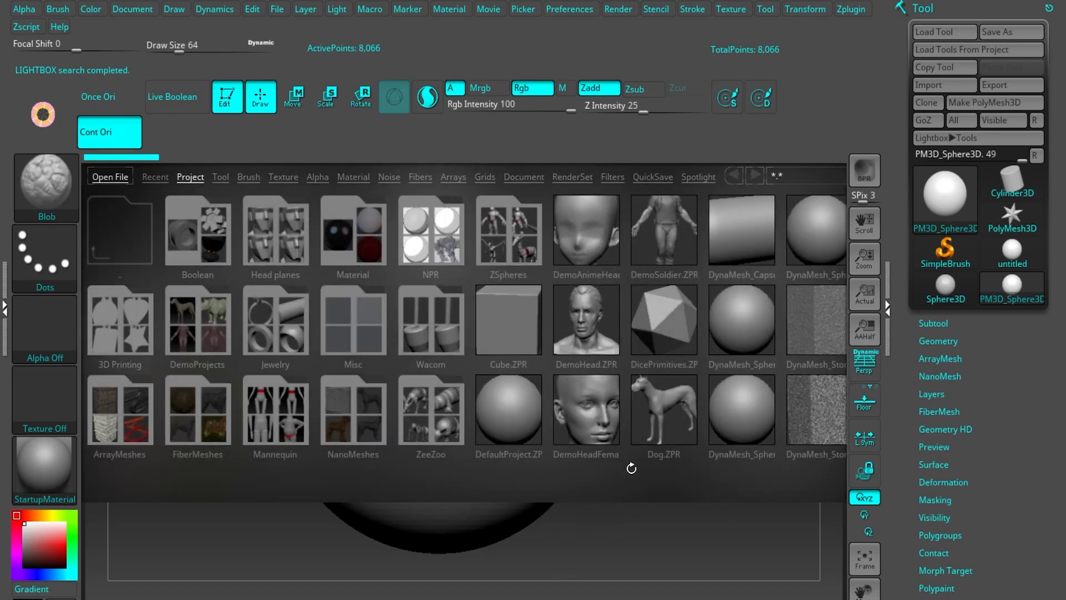
left_click_drag(497, 481, 387, 479)
left_click_drag(541, 475, 326, 476)
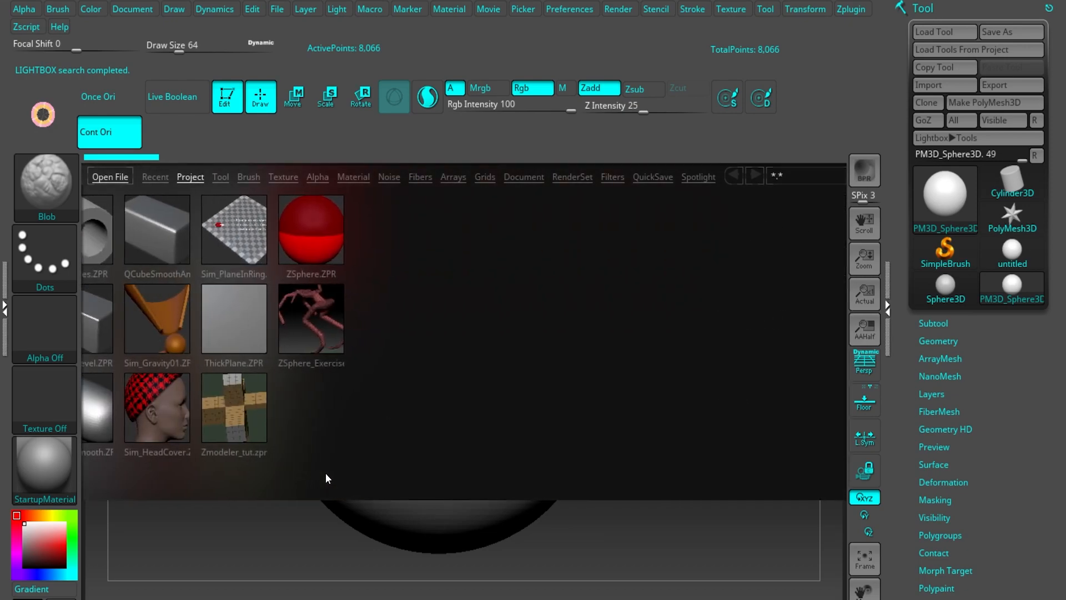
Step: Browse the Trim folder in LightBox's brush library and close LightBox
left_click(249, 177)
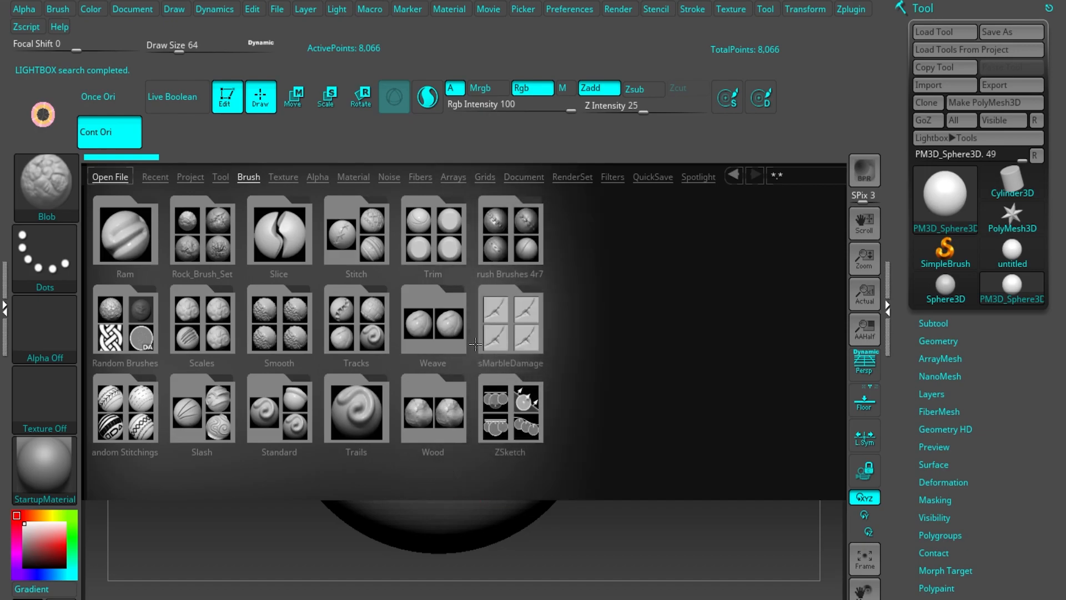
double_click(429, 238)
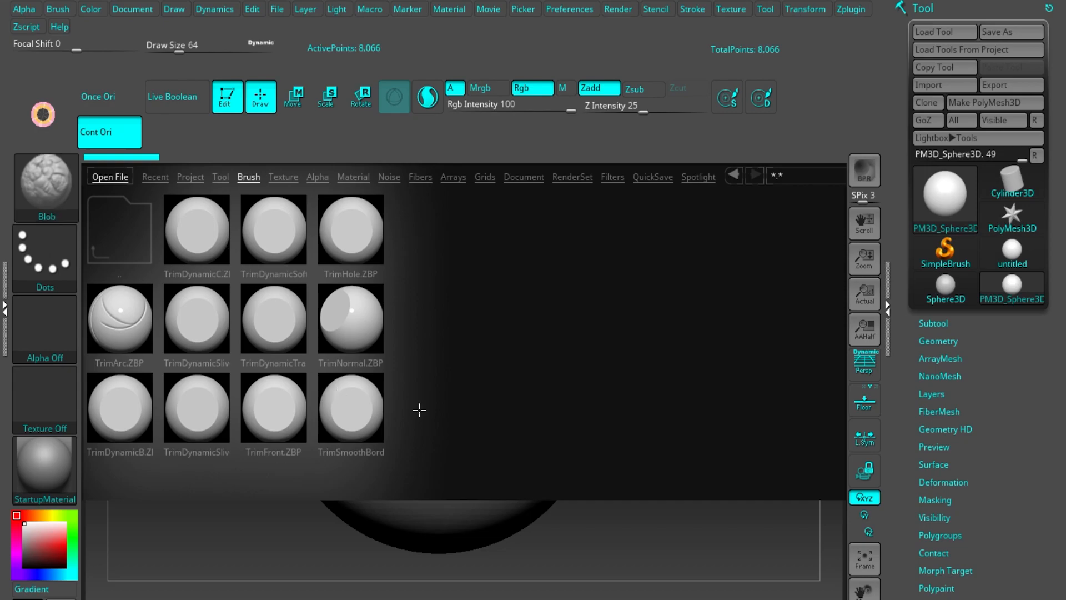
left_click(260, 528)
key("comma")
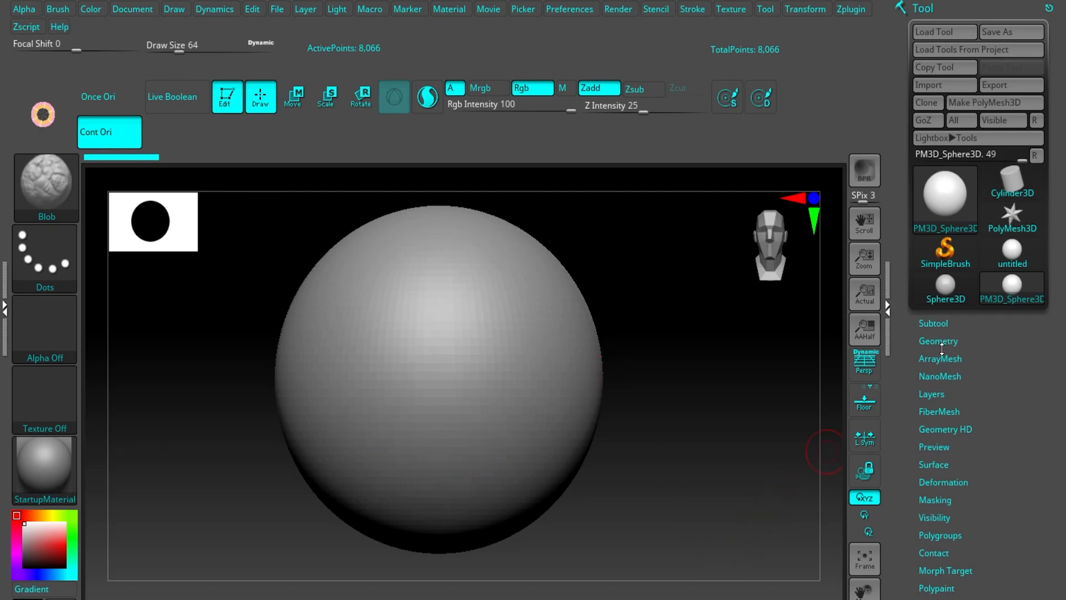
Step: Display the polygon wireframe on the sphere to inspect its mesh density
key("shift")
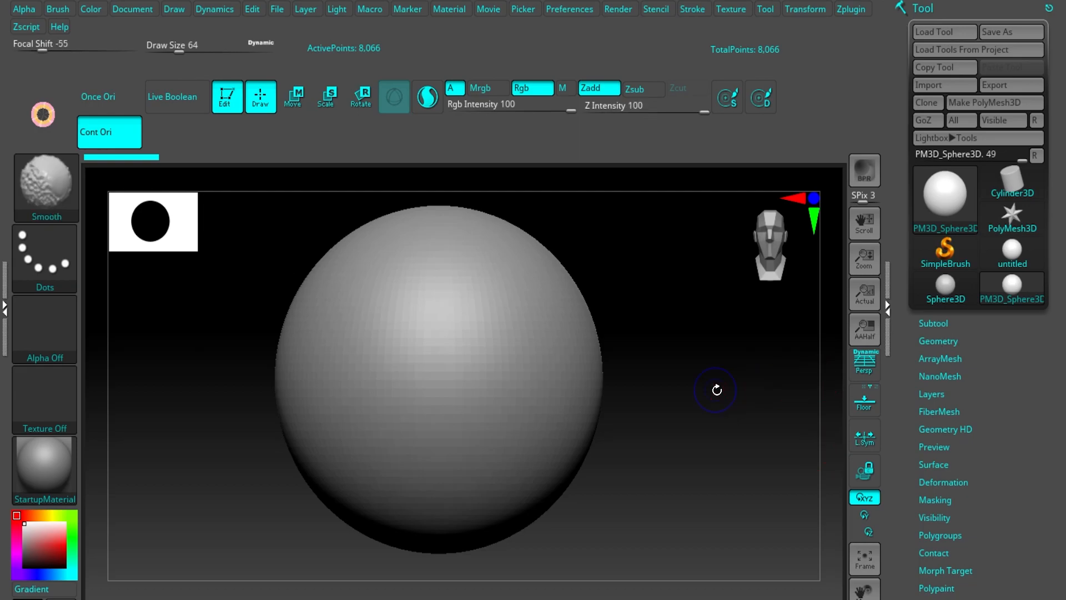
key("shift+f")
right_click_drag(454, 312, 459, 290)
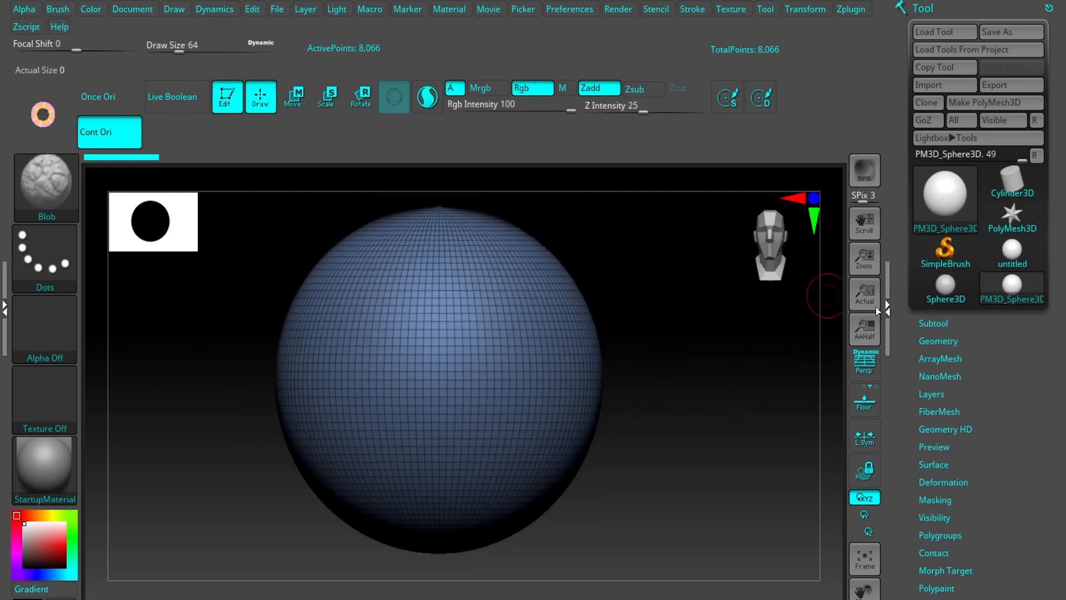
Step: Divide the sphere's geometry twice to raise its subdivision level to 3
left_click(936, 340)
left_click_drag(888, 408, 905, 296)
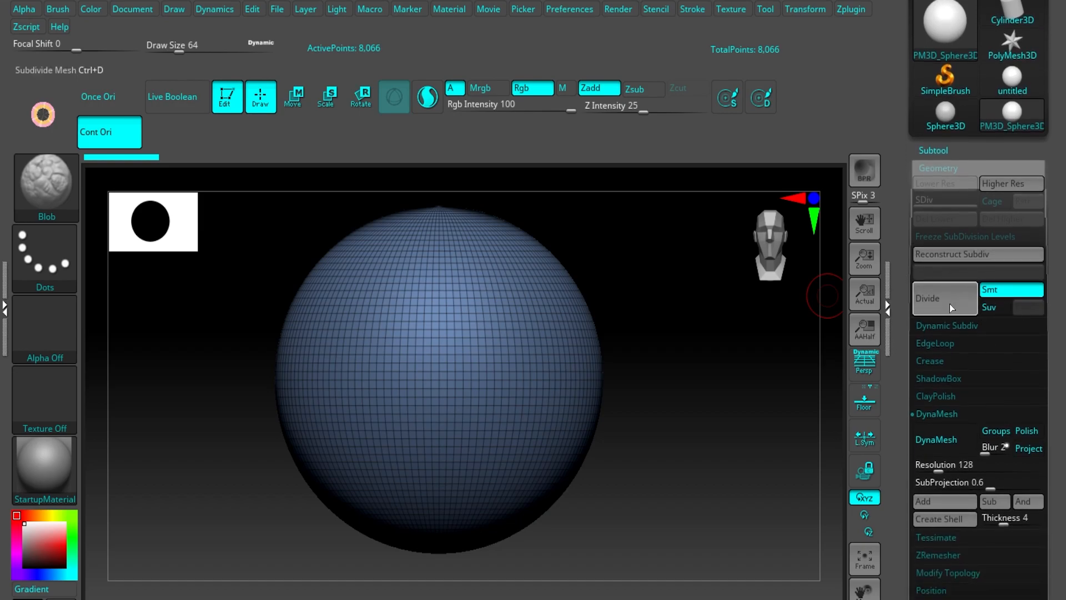
left_click(930, 305)
left_click(930, 305)
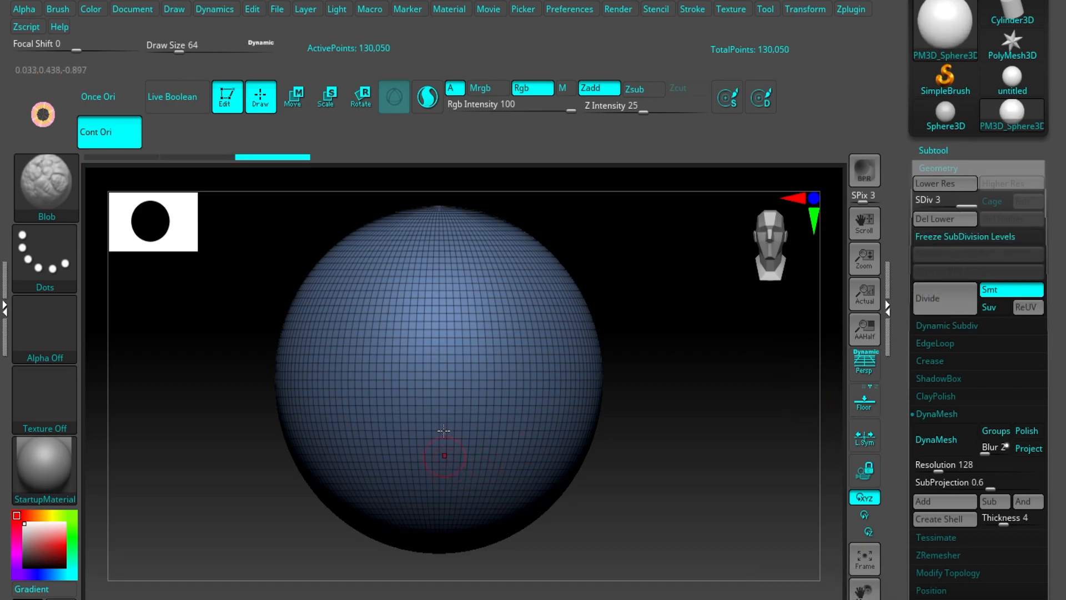
Step: Inspect the mesh up close and undo both subdivisions of the sphere
mouse_move(494, 356)
right_mouse_down("ctrl")
mouse_move(594, 511)
mouse_move(564, 428)
right_mouse_up("ctrl")
key("shift+d")
key("shift+d")
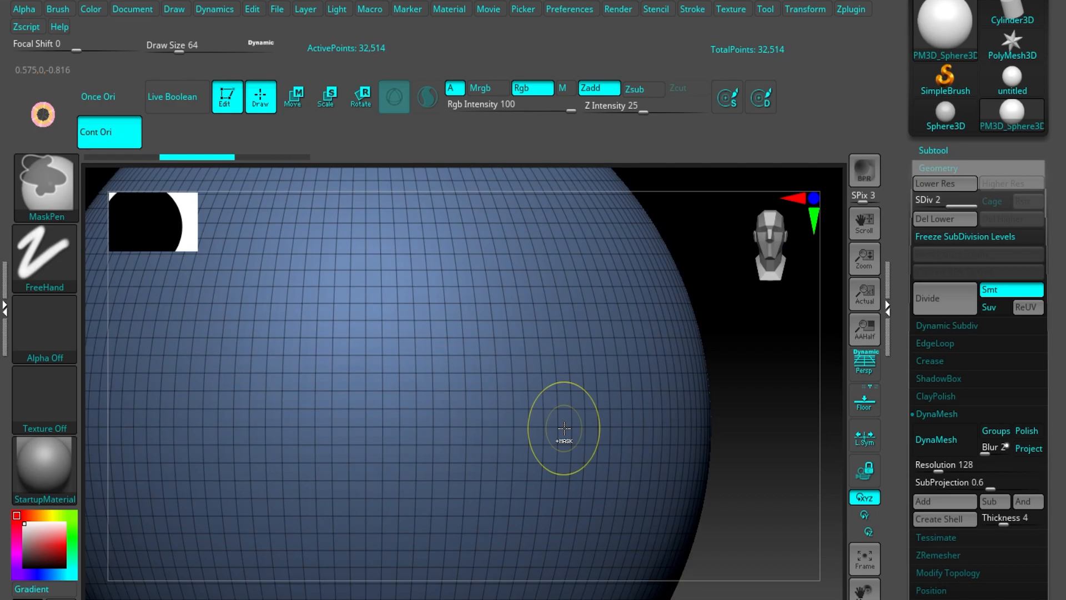
key("f")
right_click_drag(504, 347, 514, 358, "ctrl")
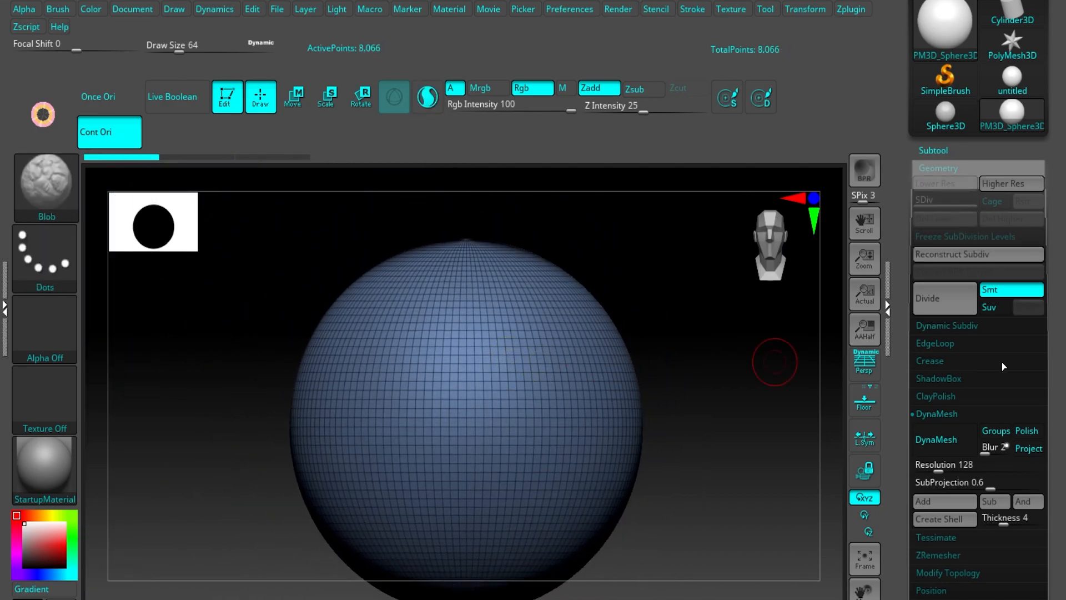
Step: Remesh the sphere with DynaMesh at a resolution of 504 and turn off the wireframe display
left_click_drag(898, 420, 898, 357)
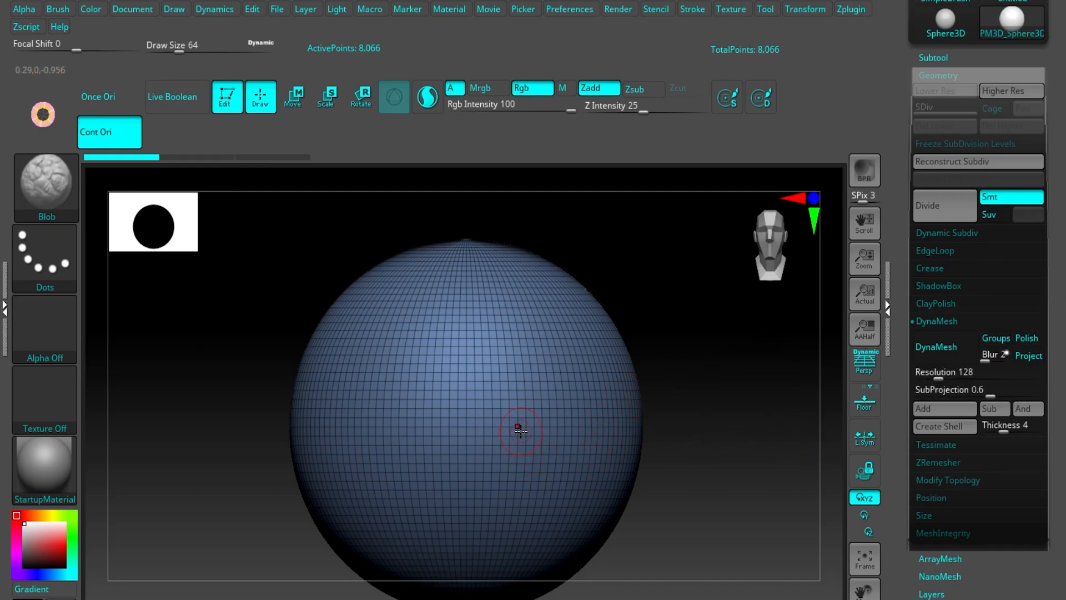
mouse_move(555, 352)
right_mouse_down()
mouse_move(534, 383)
mouse_move(536, 356)
right_mouse_up()
right_click_drag(658, 455, 640, 403, "alt")
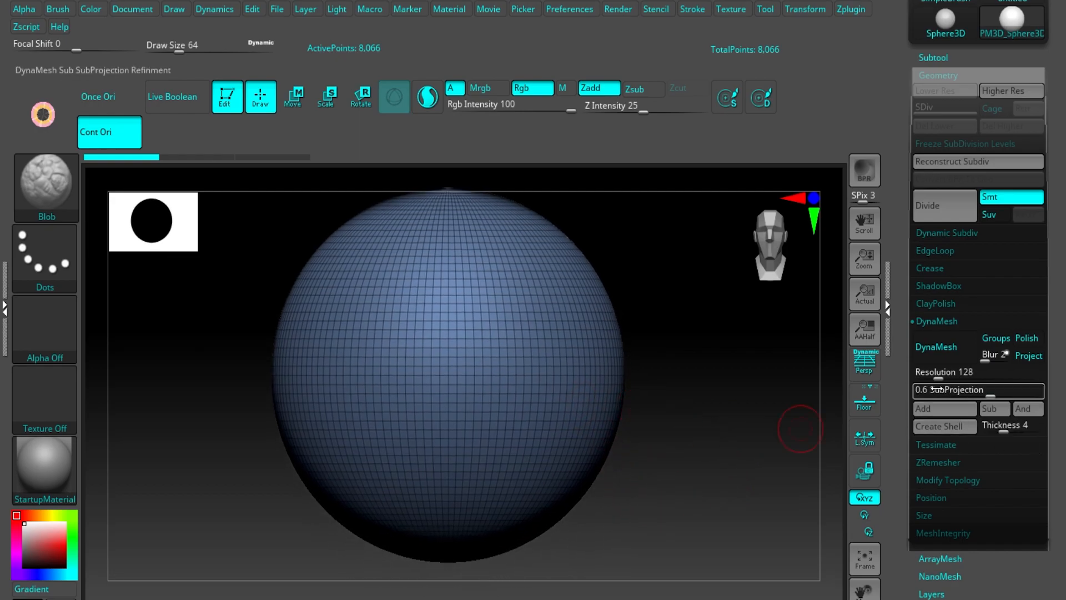
left_click_drag(952, 374, 959, 373)
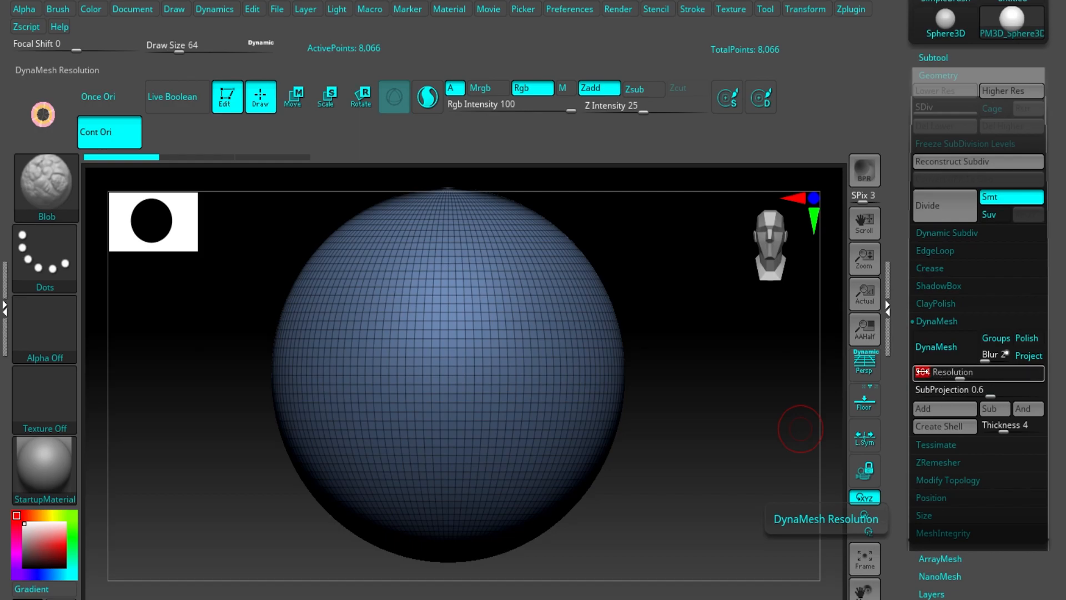
left_click(929, 348)
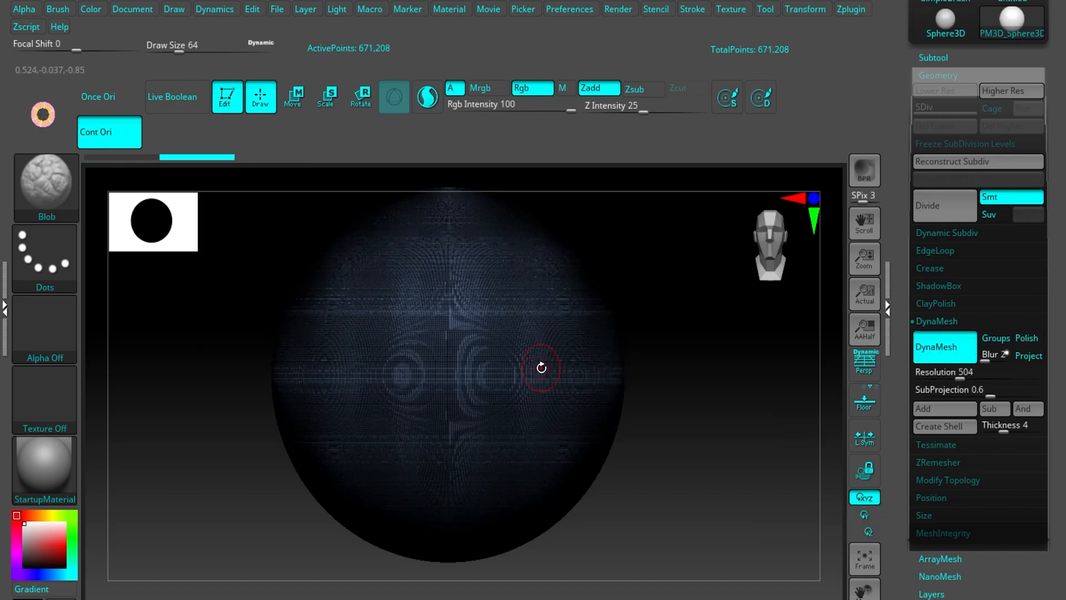
mouse_move(522, 347)
right_mouse_down("ctrl")
mouse_move(572, 352)
mouse_move(507, 331)
mouse_move(519, 339)
mouse_move(504, 348)
right_mouse_up("ctrl")
key("shift+f")
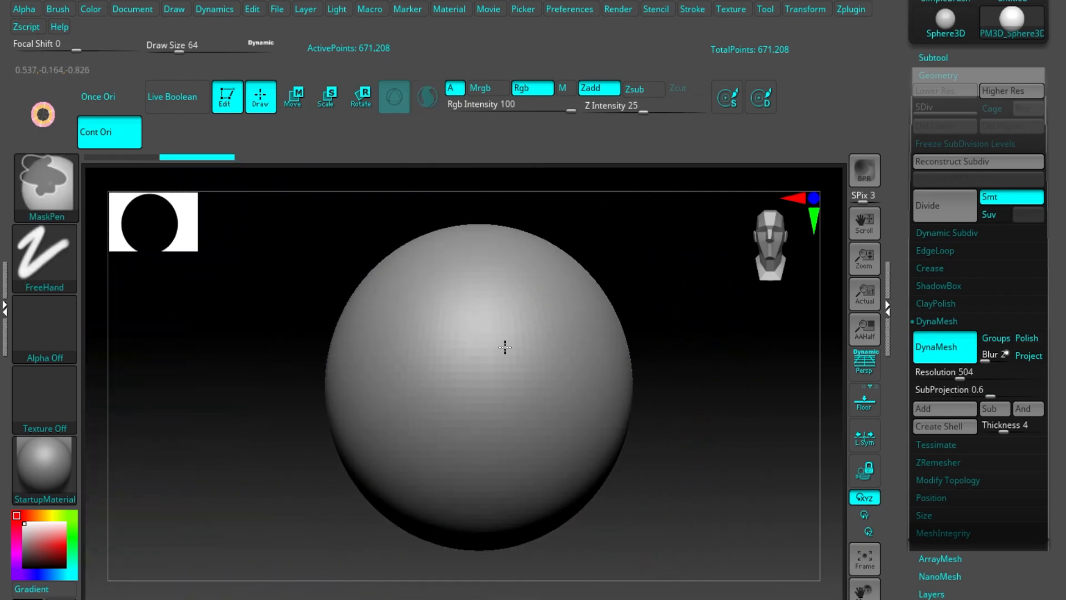
right_click_drag(576, 347, 543, 340, "alt")
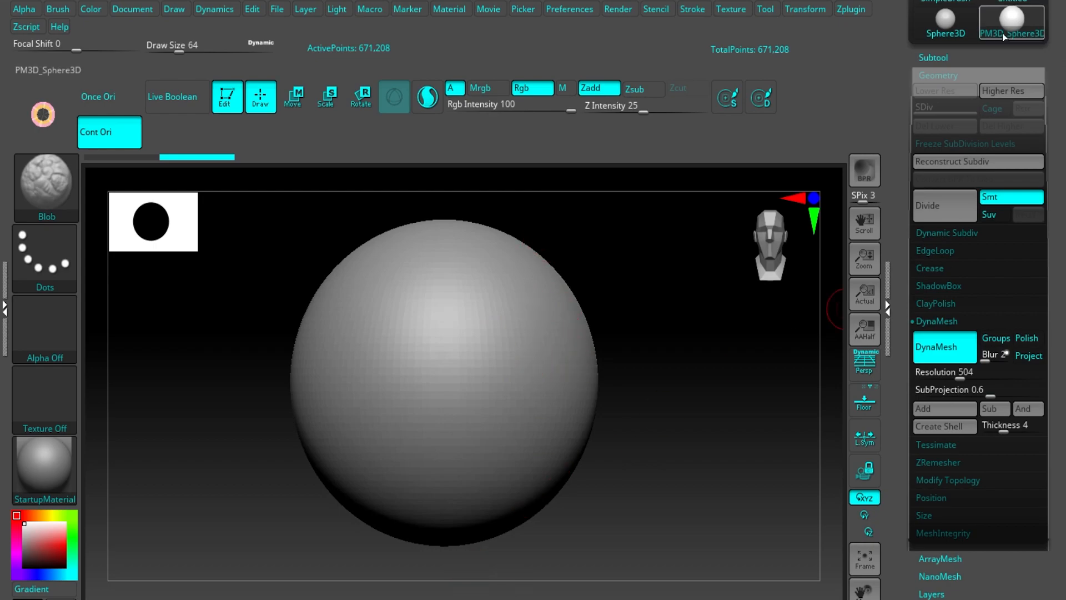
Step: Switch to PureRef and examine the shapes of the four large rocks in the upper rock lineup image
key("super")
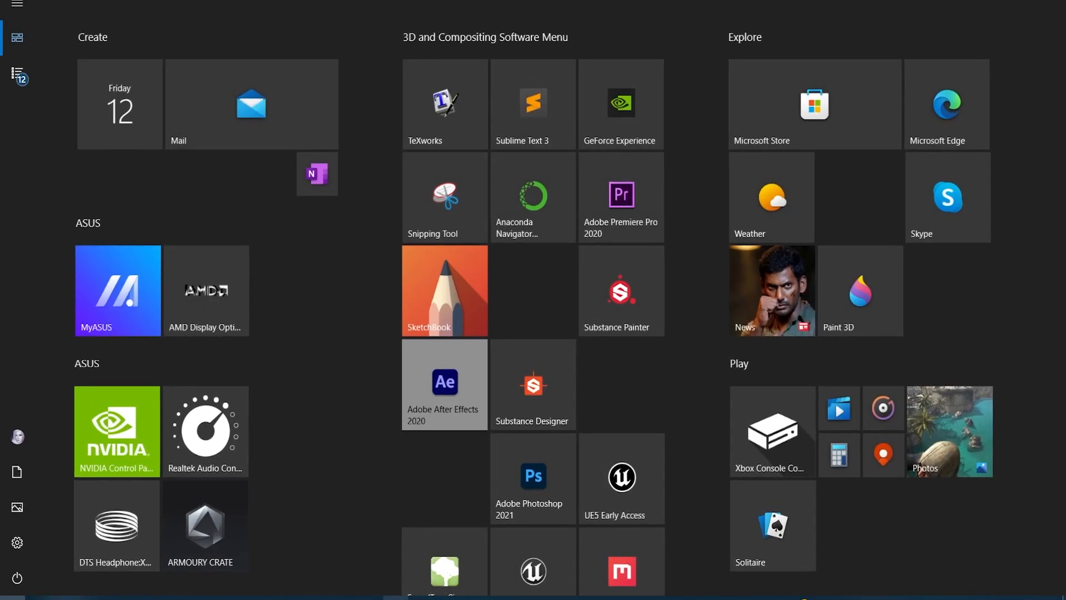
left_click(396, 597)
scroll(448, 242, "up", 7)
middle_click_drag(666, 305, 417, 296)
scroll(632, 309, "down", 1)
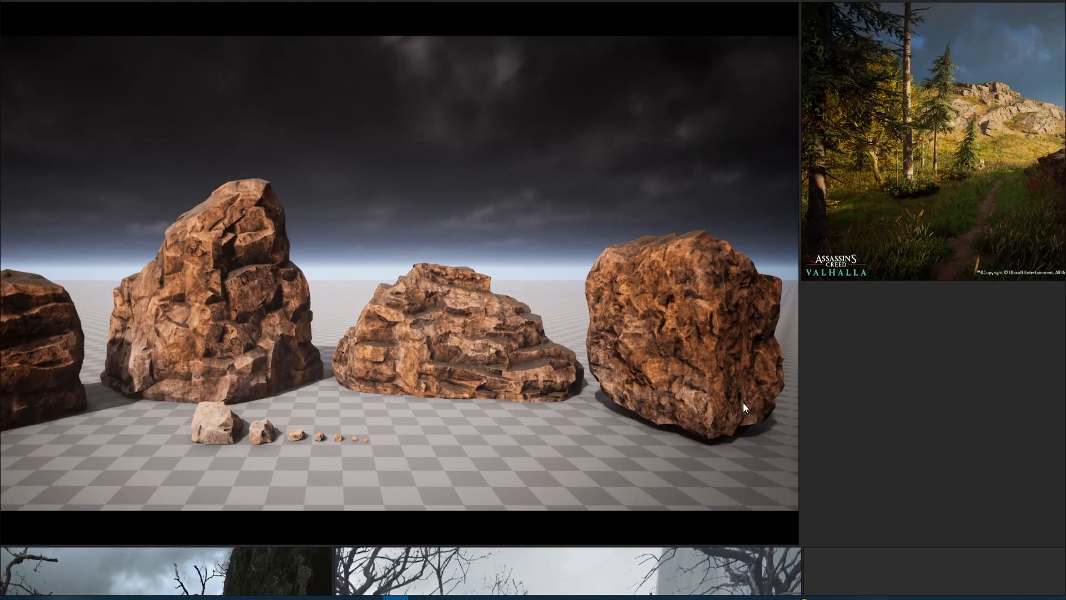
middle_click_drag(401, 396, 595, 339)
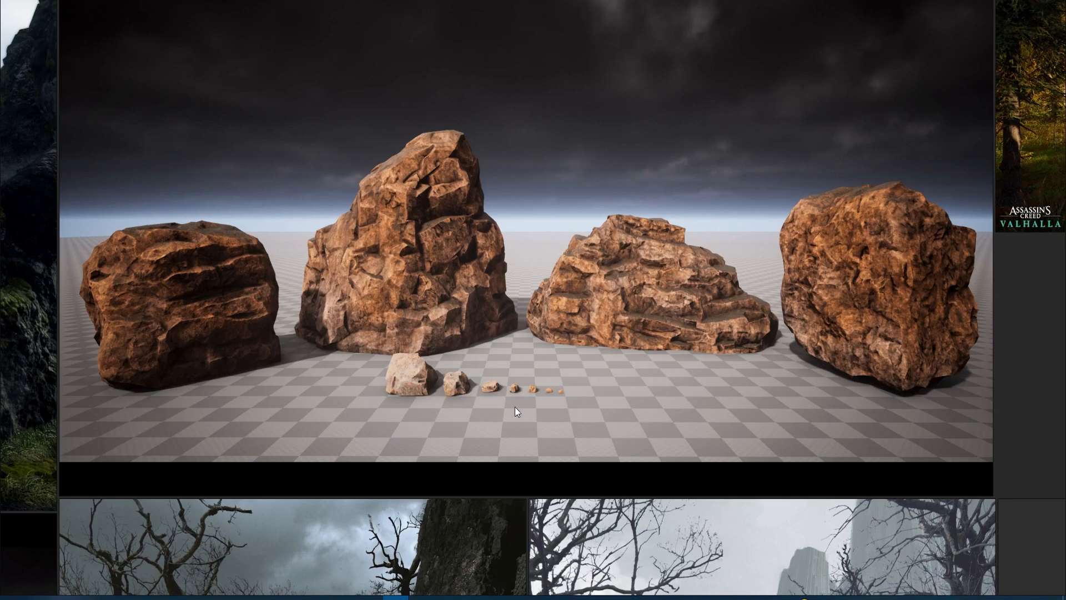
middle_click_drag(491, 327, 578, 342)
Step: Examine the rounded, layered and slab-shaped rocks in the lower rock lineup image
scroll(547, 308, "down", 3)
middle_click_drag(89, 580, 385, 365)
scroll(385, 368, "up", 2)
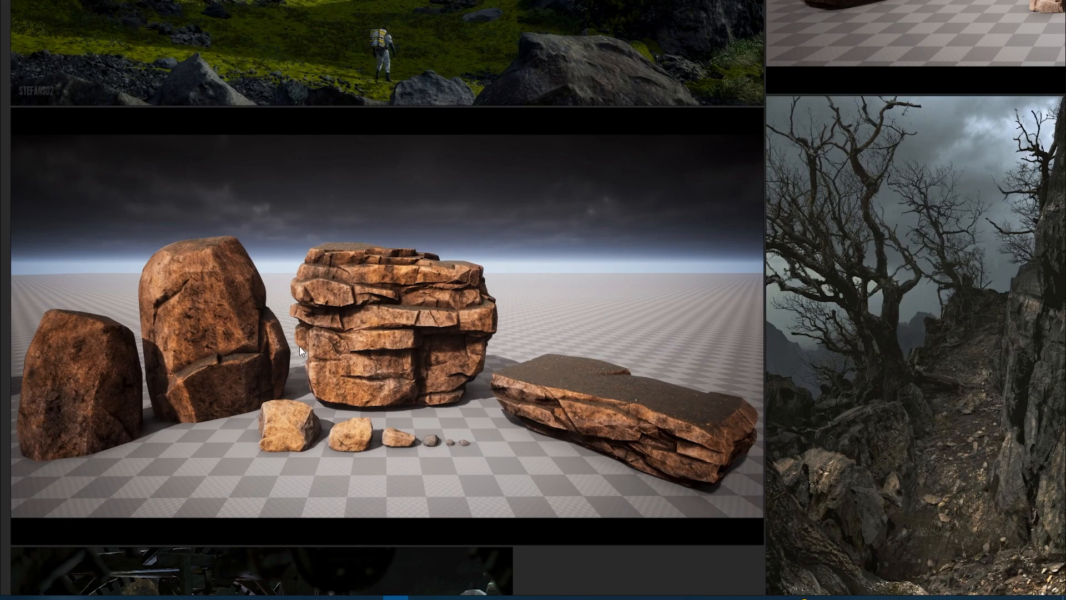
middle_click_drag(251, 362, 275, 368)
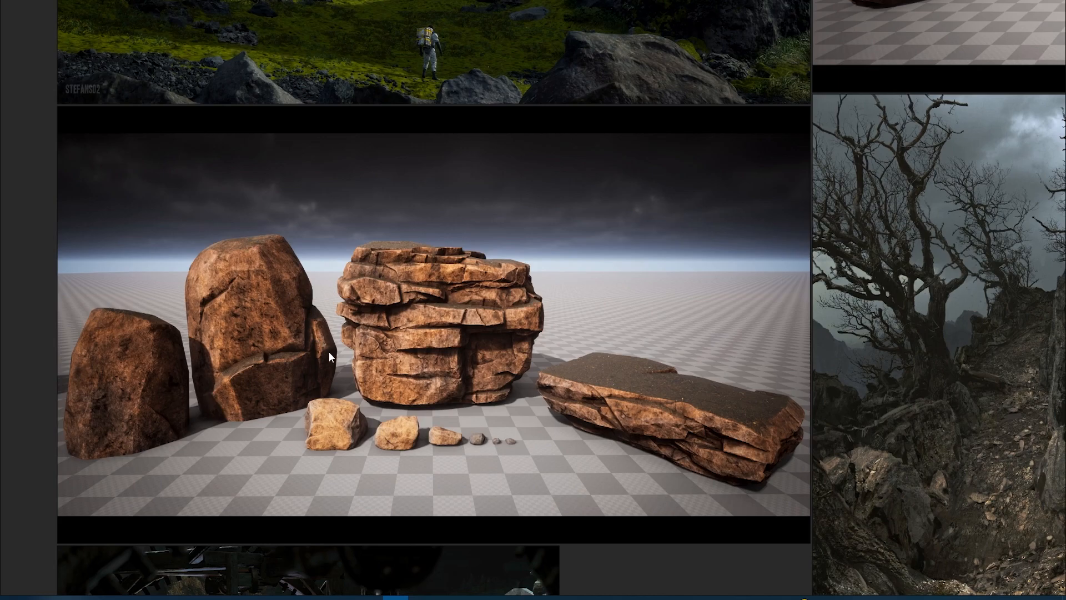
middle_click_drag(292, 414, 312, 348)
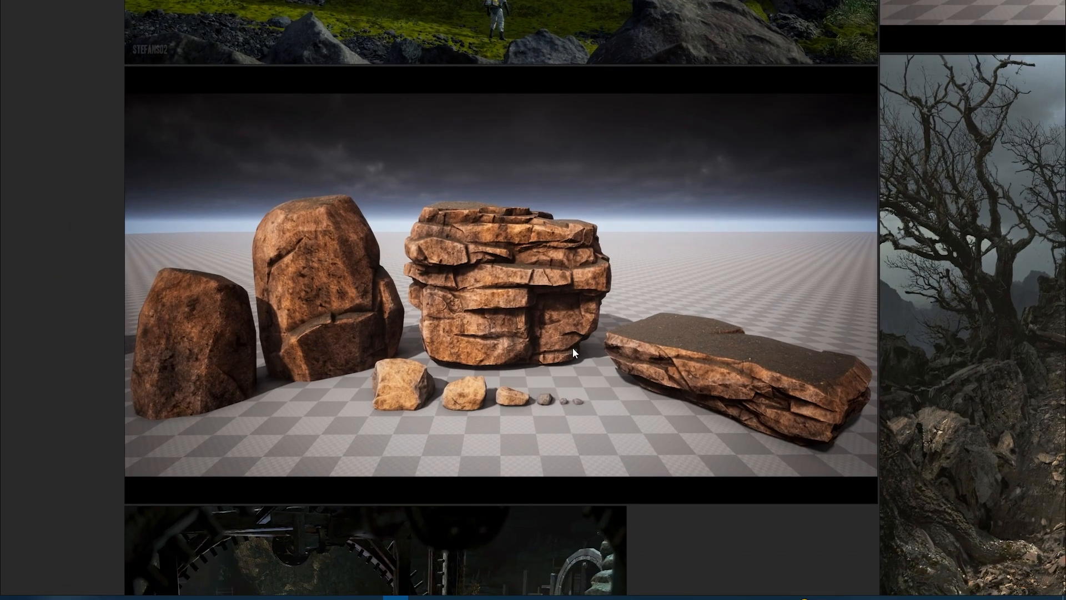
middle_click_drag(614, 329, 398, 378)
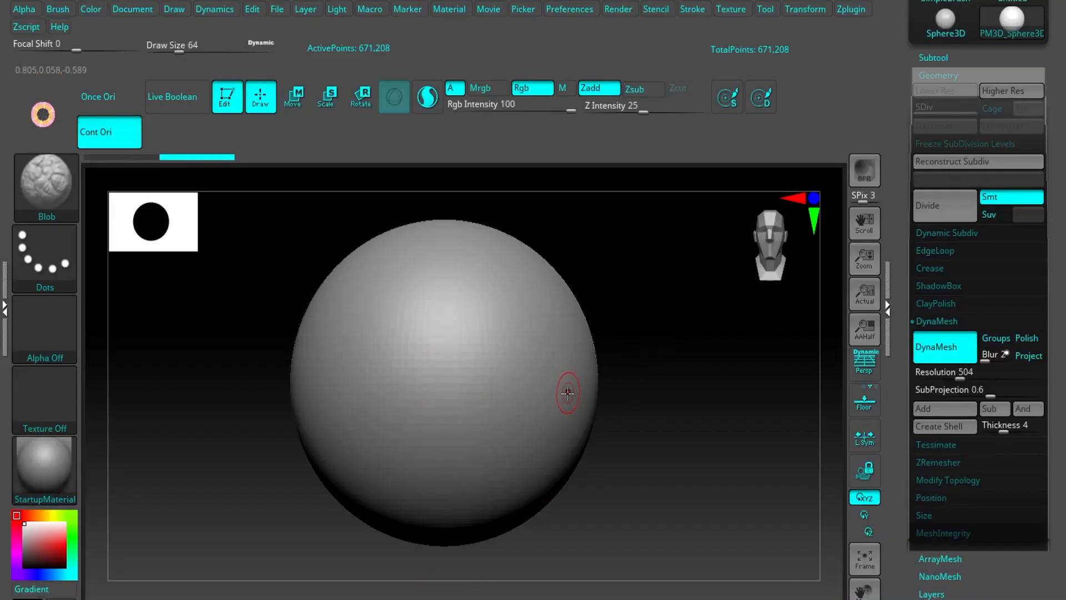
Step: Choose the ClipCurve brush as the clipping brush in place of SelectRect
key("ctrl+shift")
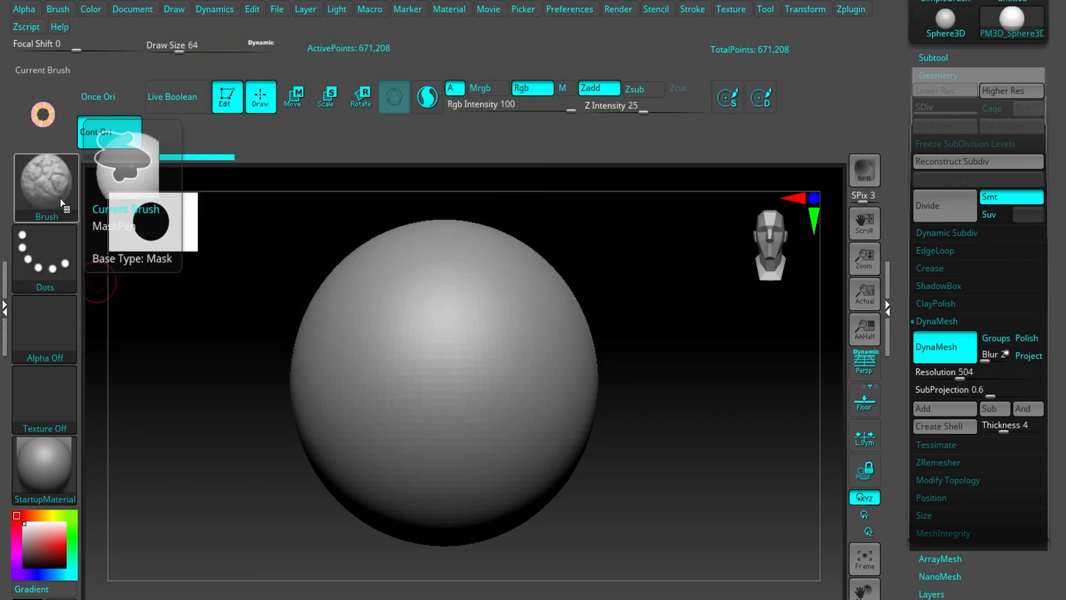
key("ctrl")
key("ctrl+shift")
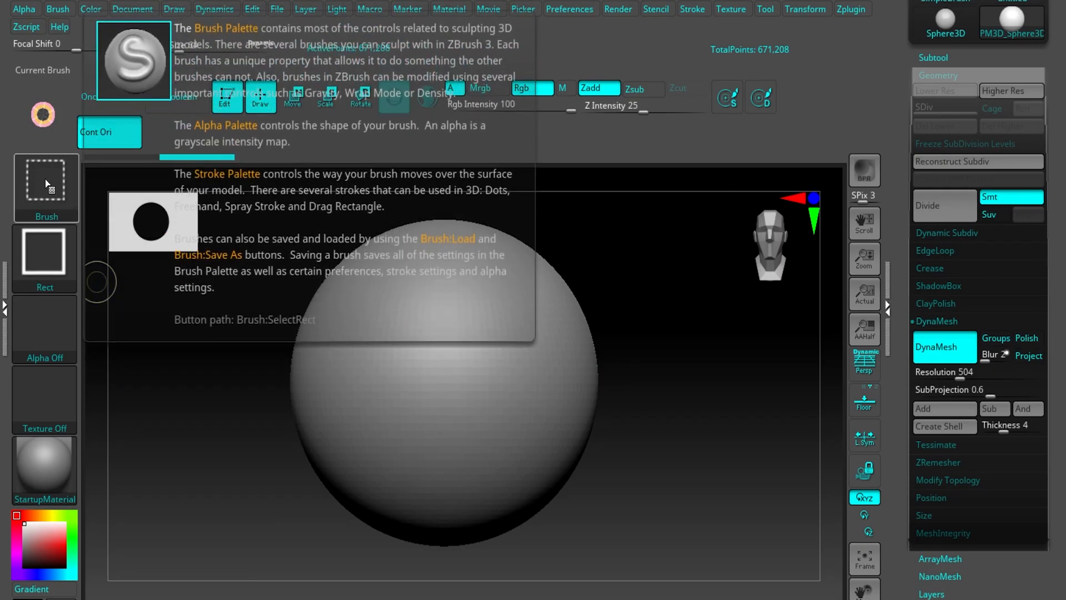
left_click(57, 208)
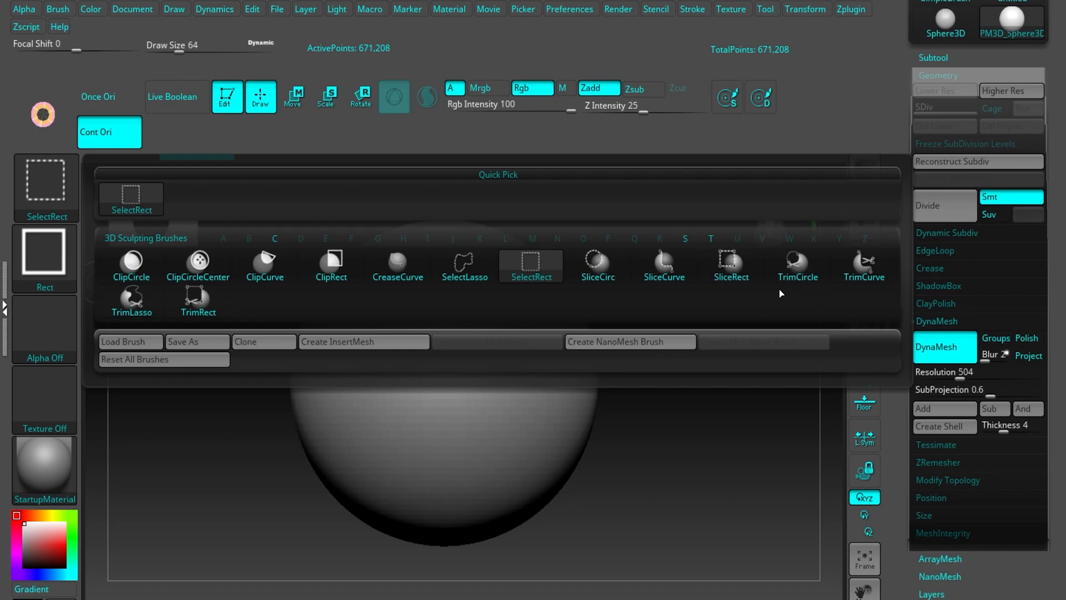
mouse_move(142, 318)
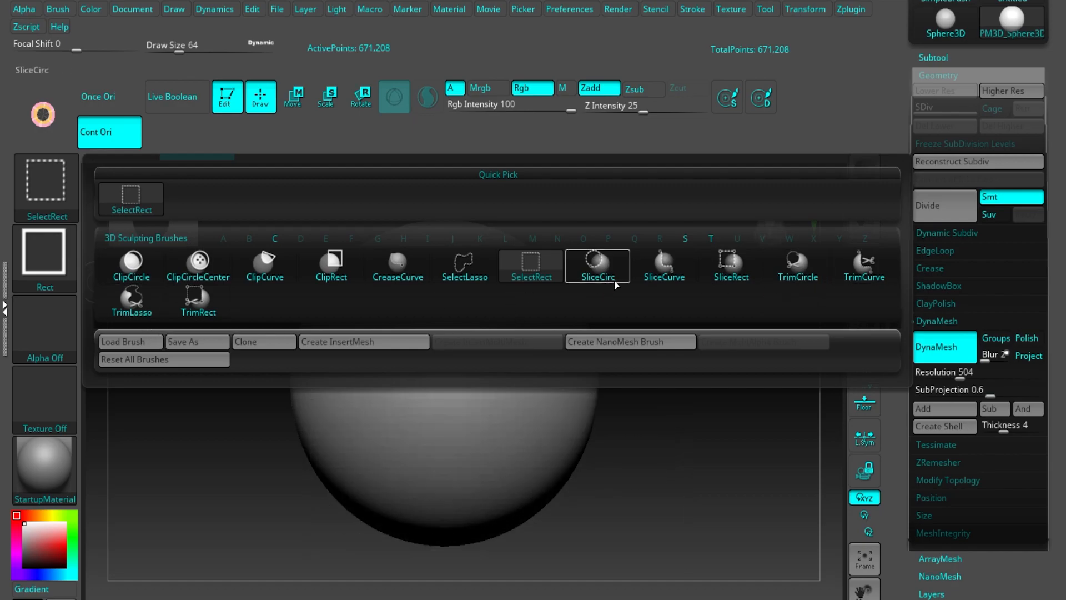
left_click(272, 275)
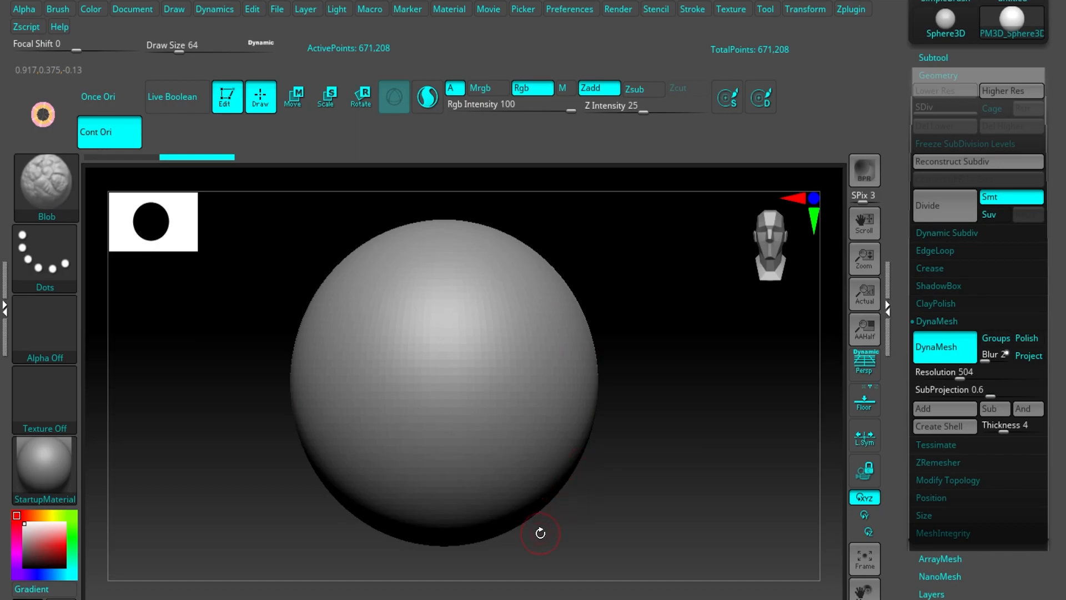
Step: Try a diagonal ClipCurve cut across the sphere's lower-right side at an angle of about 30, and undo it
key("ctrl")
key("ctrl+shift")
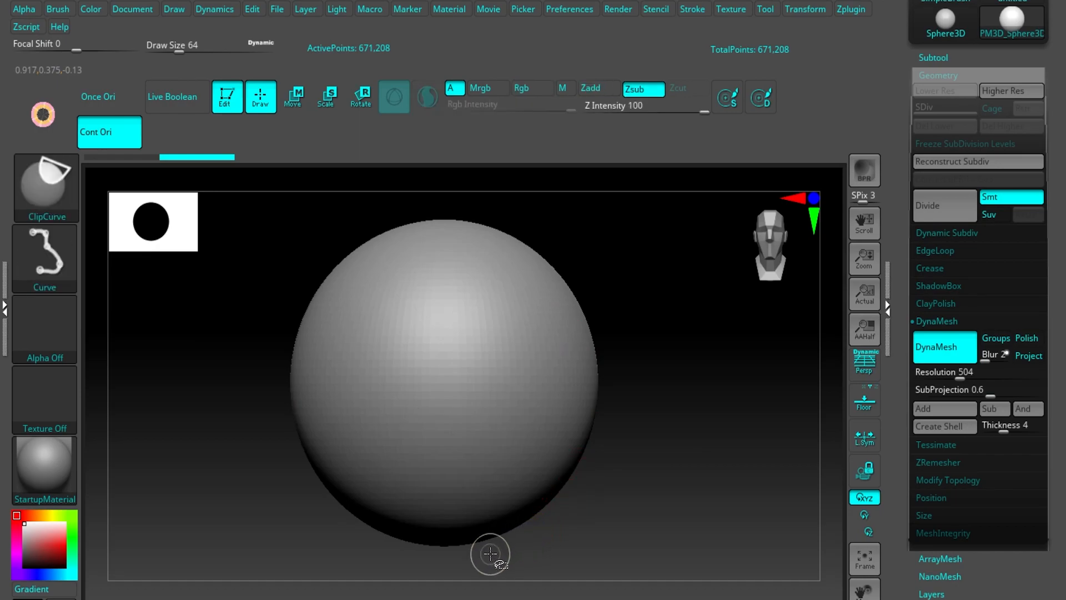
left_click_drag(479, 562, 685, 213, "ctrl+shift")
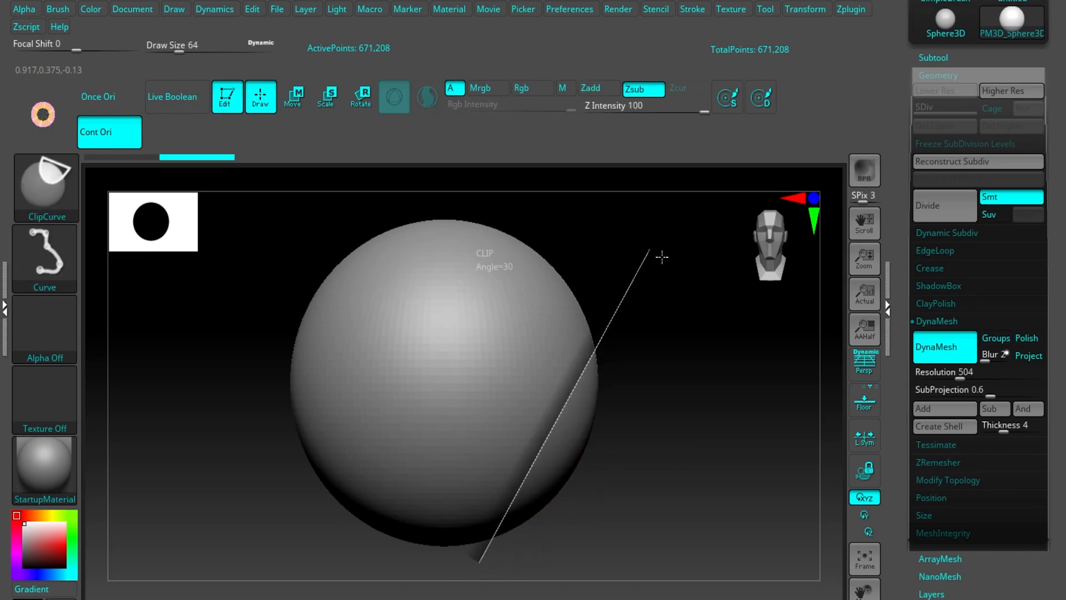
mouse_move(663, 256)
left_mouse_down("ctrl+shift")
mouse_move(673, 257)
mouse_move(654, 254)
left_mouse_up("ctrl+shift")
mouse_move(646, 227)
left_mouse_down("ctrl+shift")
mouse_move(599, 410)
mouse_move(525, 352)
mouse_move(600, 345)
mouse_move(581, 370)
mouse_move(596, 401)
mouse_move(543, 375)
left_mouse_up("ctrl+shift")
key("ctrl+z")
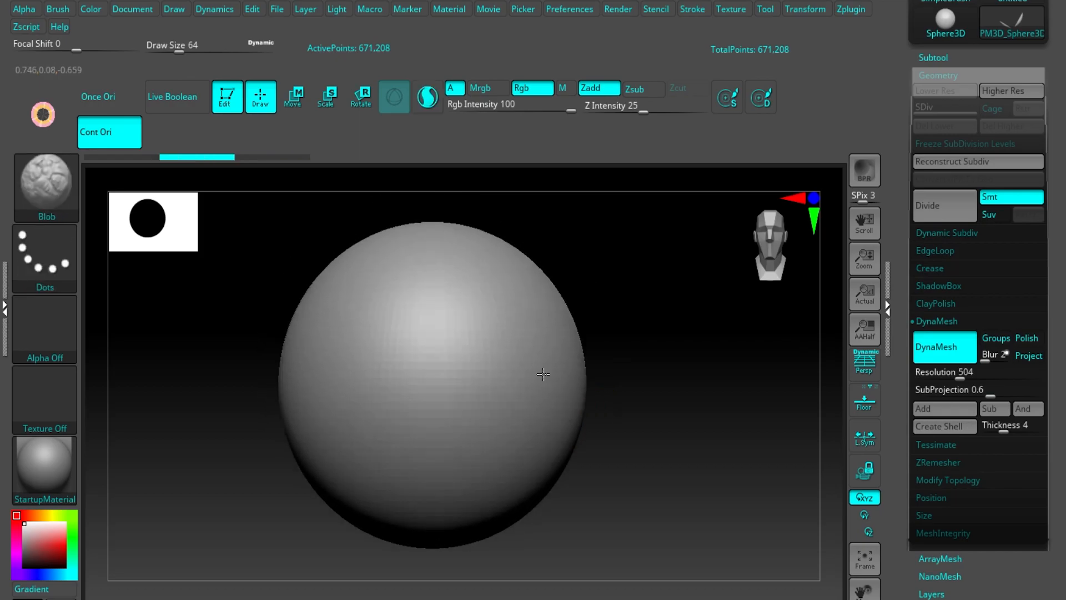
Step: Try a steeper ClipCurve line down the sphere's right side, with the clipping shadow facing outward
key("ctrl")
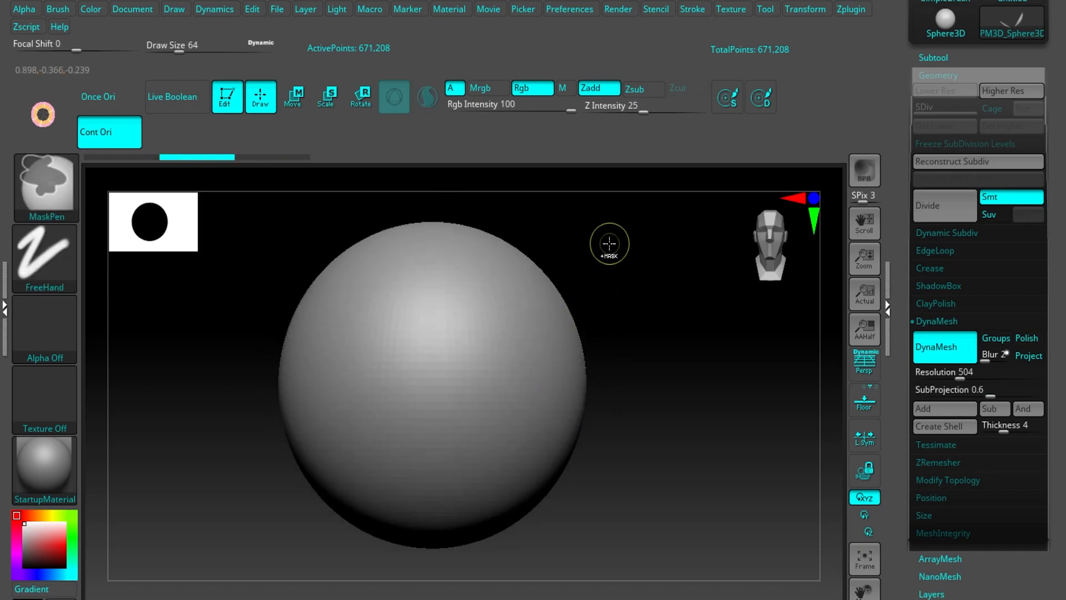
mouse_move(598, 221)
left_mouse_down("ctrl+shift")
mouse_move(545, 380)
mouse_move(467, 538)
mouse_move(477, 559)
left_mouse_up("ctrl+shift")
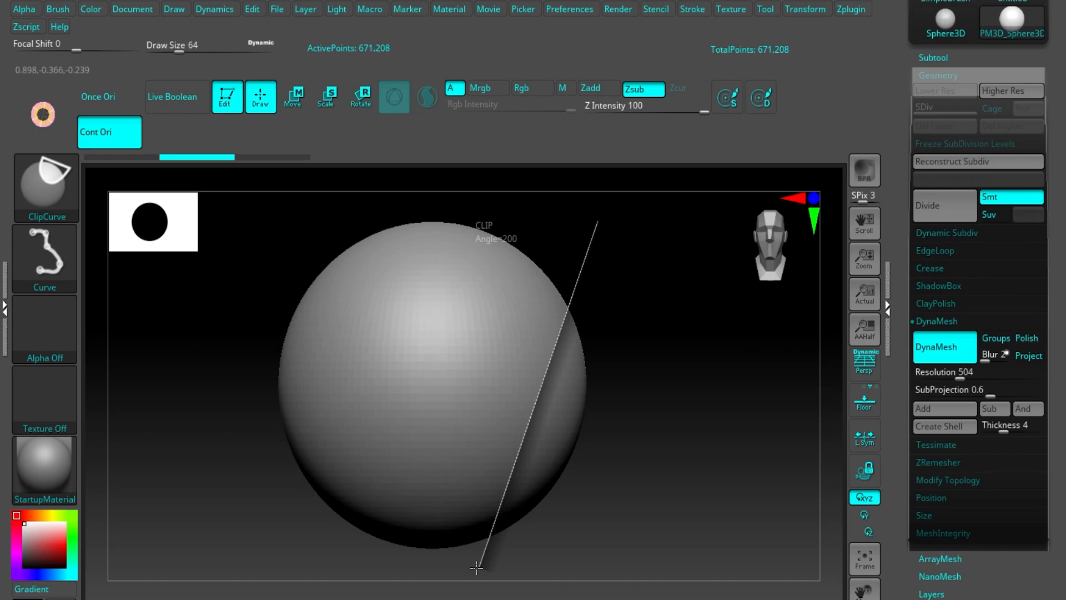
left_click_drag(480, 557, 478, 555, "ctrl+shift")
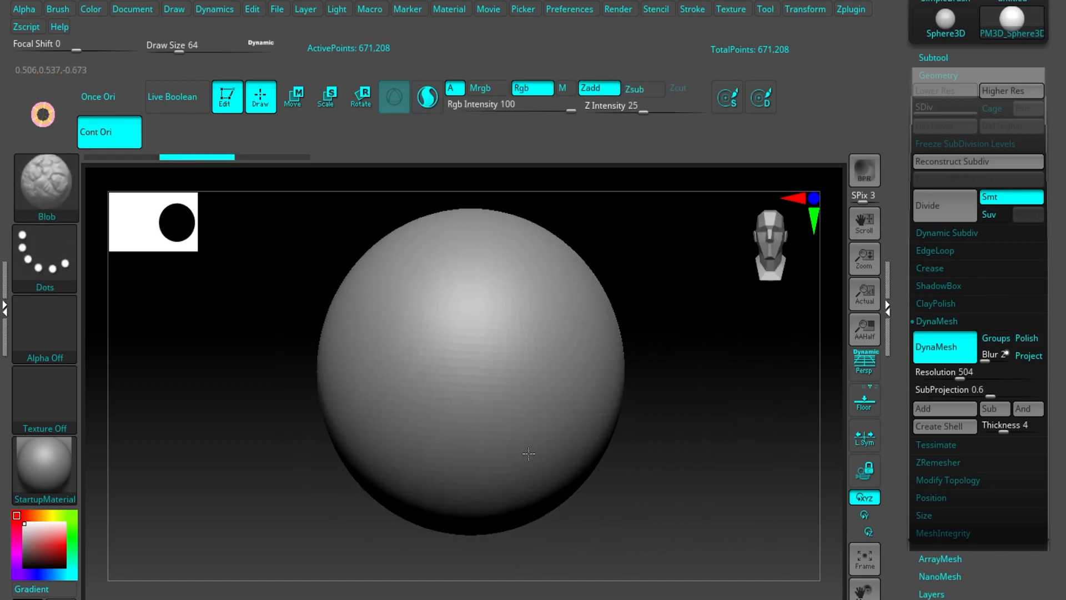
right_click_drag(528, 454, 602, 448, "alt")
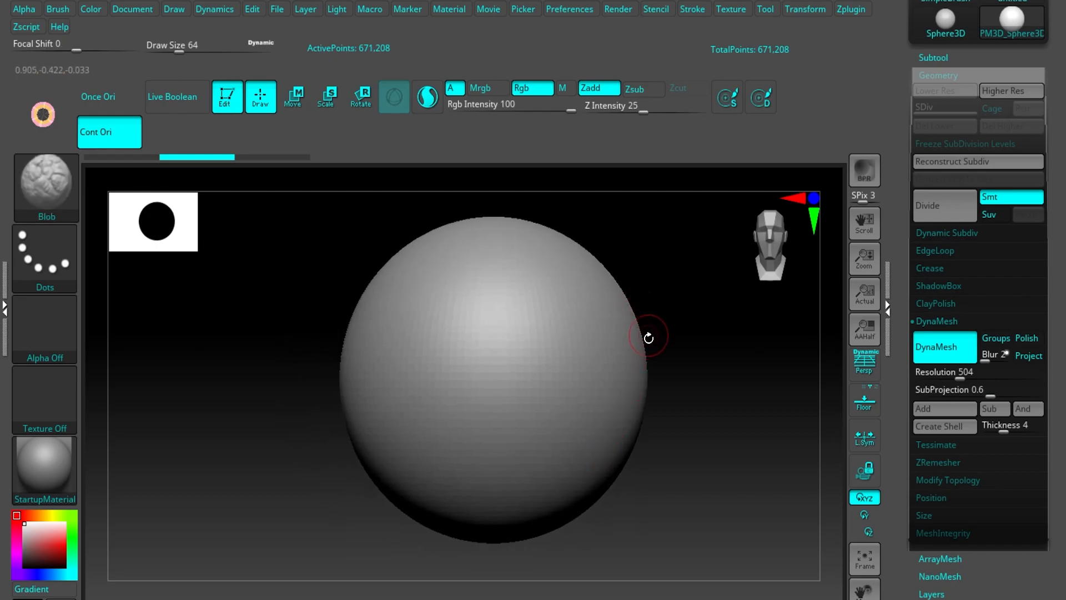
Step: Clip the first flat facets into the sphere with straight ClipCurve cuts along its right, left, lower and upper edges
left_click_drag(646, 252, 589, 578, "ctrl+shift")
mouse_move(325, 291)
left_mouse_down("ctrl+shift")
mouse_move(317, 303)
mouse_move(373, 502)
left_mouse_up("ctrl+shift")
left_click_drag(564, 497, 278, 530, "ctrl+shift")
right_click_drag(635, 345, 624, 426, "alt")
left_click_drag(638, 437, 707, 495, "ctrl+shift")
left_click_drag(498, 288, 683, 442, "ctrl+shift")
left_click_drag(352, 341, 518, 292, "ctrl+shift")
left_click_drag(328, 433, 431, 301, "ctrl+shift")
Step: Flatten the round areas on the other sides of the sphere with ClipCurve cuts from several turned views
right_click_drag(767, 355, 523, 297)
mouse_move(647, 520)
left_mouse_down("ctrl+shift")
mouse_move(738, 317)
mouse_move(708, 322)
left_mouse_up("ctrl+shift")
mouse_move(655, 222)
right_mouse_down()
mouse_move(669, 340)
mouse_move(633, 339)
right_mouse_up()
right_click_drag(633, 339, 650, 384, "alt")
left_click_drag(498, 248, 580, 182, "ctrl+shift")
left_click_drag(409, 417, 538, 217, "ctrl+shift")
left_click_drag(509, 560, 403, 311, "ctrl+shift")
right_click_drag(694, 356, 480, 350, "alt")
mouse_move(480, 350)
right_mouse_down()
mouse_move(422, 366)
mouse_move(514, 295)
right_mouse_up()
right_click_drag(514, 294, 526, 431, "alt")
left_click_drag(281, 350, 579, 456, "ctrl+shift")
right_click_drag(579, 455, 356, 389)
right_click_drag(356, 389, 460, 318, "alt")
left_click_drag(318, 486, 424, 263, "ctrl+shift")
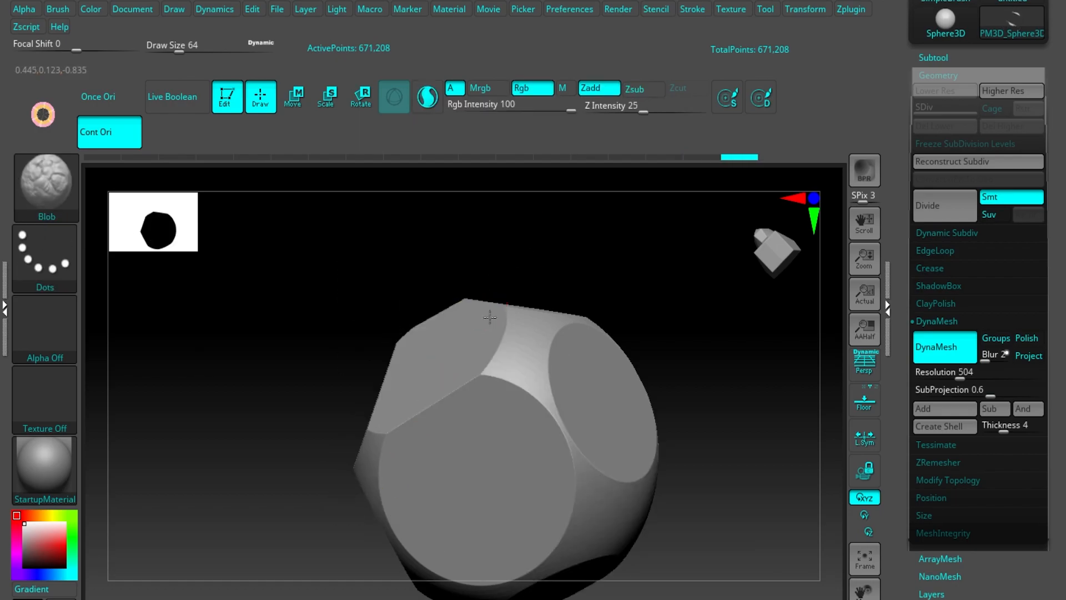
Step: Clip additional planes through the curved areas left between the large round facets, working around the rock
right_click_drag(490, 310, 522, 327)
left_click_drag(316, 429, 466, 222, "ctrl+shift")
right_click_drag(467, 222, 522, 213)
left_click_drag(426, 259, 694, 332, "ctrl+shift")
right_click_drag(694, 332, 670, 344)
right_click_drag(669, 345, 624, 390, "alt")
mouse_move(531, 319)
left_mouse_down("ctrl+shift")
mouse_move(672, 459)
mouse_move(673, 491)
left_mouse_up("ctrl+shift")
right_click_drag(673, 491, 617, 400)
left_click_drag(566, 318, 655, 539, "ctrl+shift")
right_click_drag(655, 539, 621, 455)
right_click_drag(621, 455, 583, 319, "alt")
left_click_drag(580, 307, 510, 503, "ctrl+shift")
right_click_drag(510, 502, 625, 461)
left_click_drag(380, 330, 697, 330, "ctrl+shift")
Step: Try another diagonal clip across the faceted rock and undo it
mouse_move(697, 330)
right_mouse_down()
mouse_move(543, 411)
mouse_move(525, 395)
mouse_move(562, 471)
mouse_move(499, 444)
right_mouse_up()
left_click_drag(600, 280, 465, 366, "ctrl+shift")
right_click_drag(514, 402, 439, 478)
right_click_drag(438, 477, 392, 338, "alt")
key("ctrl+z")
Step: Cut more angular planes across the remaining rounded corners of the faceted rock with ClipCurve
mouse_move(393, 338)
left_mouse_down("ctrl+shift")
mouse_move(571, 505)
mouse_move(346, 284)
left_mouse_up("ctrl+shift")
right_click_drag(346, 284, 555, 361)
mouse_move(555, 361)
right_mouse_down("alt")
mouse_move(452, 452)
mouse_move(399, 239)
right_mouse_up("alt")
right_click_drag(399, 239, 543, 261, "alt")
left_click_drag(416, 355, 605, 212, "ctrl+shift")
right_click_drag(605, 211, 722, 423)
right_click_drag(722, 422, 540, 339, "alt")
left_click_drag(540, 340, 444, 438, "ctrl+shift")
mouse_move(500, 384)
right_mouse_down()
mouse_move(535, 326)
mouse_move(372, 299)
right_mouse_up()
mouse_move(372, 300)
right_mouse_down("alt")
mouse_move(578, 374)
mouse_move(559, 249)
right_mouse_up("alt")
right_click_drag(560, 248, 606, 395, "alt")
mouse_move(607, 395)
left_mouse_down("ctrl+shift")
mouse_move(492, 419)
mouse_move(616, 386)
left_mouse_up("ctrl+shift")
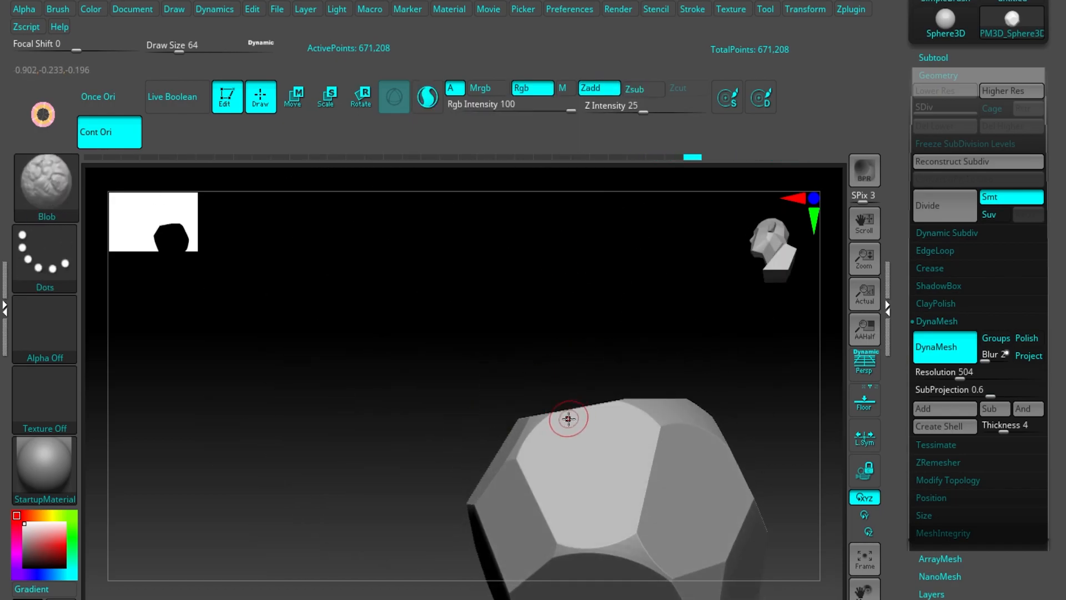
Step: Clip the last rounded parts along the rock's upper outline so the facets meet in hard edges
right_click_drag(574, 419, 580, 371)
left_click_drag(580, 371, 689, 433, "ctrl+shift")
mouse_move(689, 433)
right_mouse_down()
mouse_move(711, 390)
mouse_move(639, 268)
right_mouse_up()
left_click_drag(552, 357, 785, 422, "ctrl+shift")
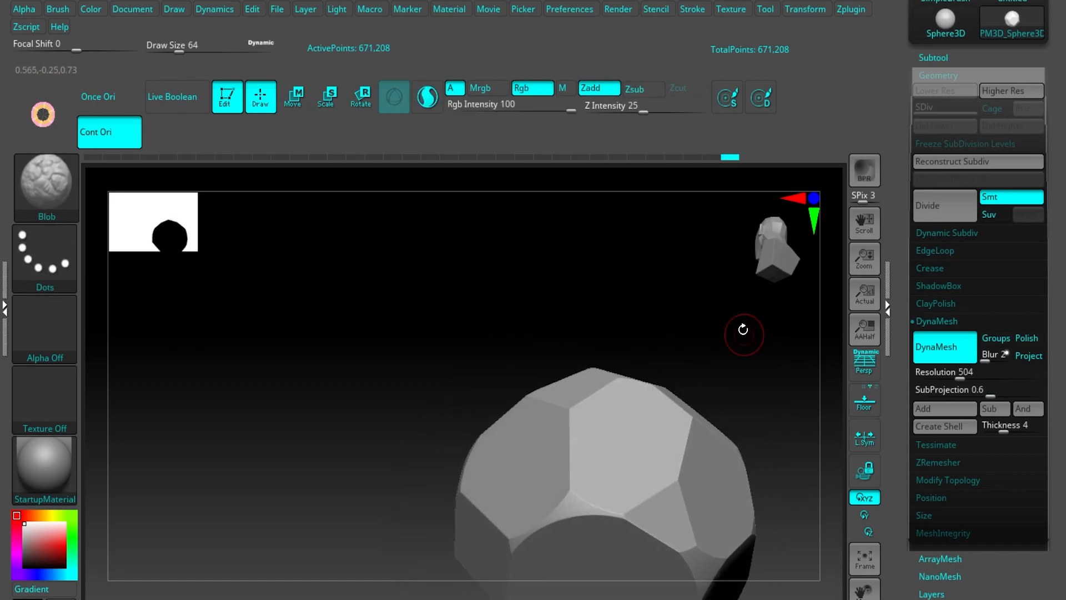
right_click_drag(748, 345, 597, 261)
right_click_drag(597, 261, 635, 285, "alt")
left_click_drag(455, 433, 594, 383, "ctrl+shift")
Step: Examine the clipped rock from all sides, checking its silhouette, facet sizes and hard edges
right_click_drag(610, 319, 356, 400)
mouse_move(355, 400)
right_mouse_down("alt")
mouse_move(493, 471)
mouse_move(715, 524)
right_mouse_up("alt")
mouse_move(715, 523)
right_mouse_down("alt")
mouse_move(595, 428)
mouse_move(624, 335)
mouse_move(487, 283)
right_mouse_up("alt")
mouse_move(487, 284)
right_mouse_down("alt")
mouse_move(642, 319)
mouse_move(516, 366)
mouse_move(650, 417)
right_mouse_up("alt")
right_click_drag(650, 417, 472, 364, "alt")
right_click_drag(472, 364, 517, 419, "alt")
right_click_drag(422, 459, 510, 449, "alt")
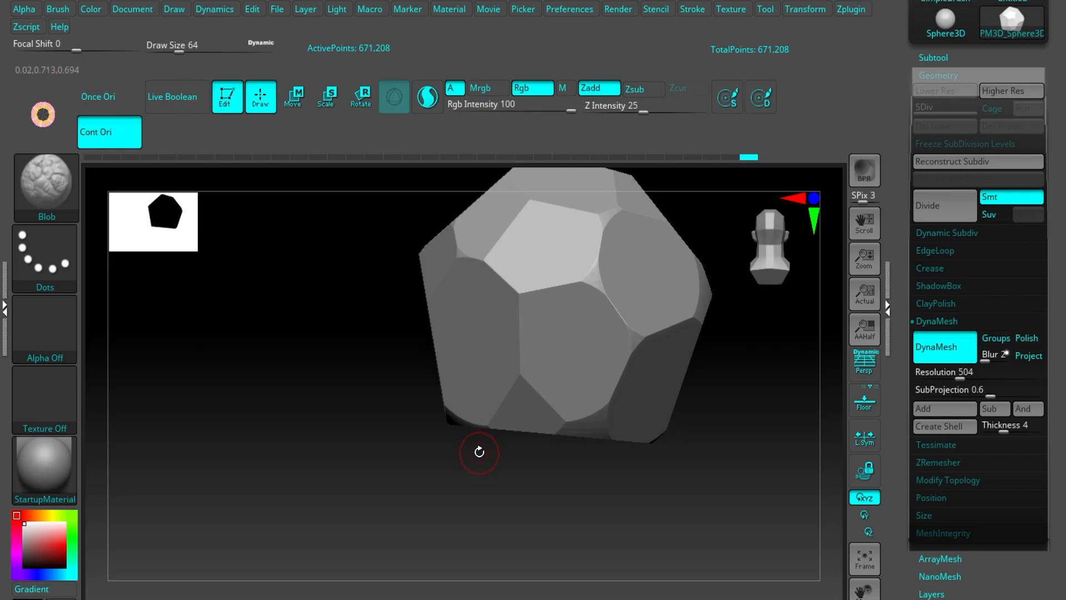
right_click_drag(435, 391, 441, 425, "alt")
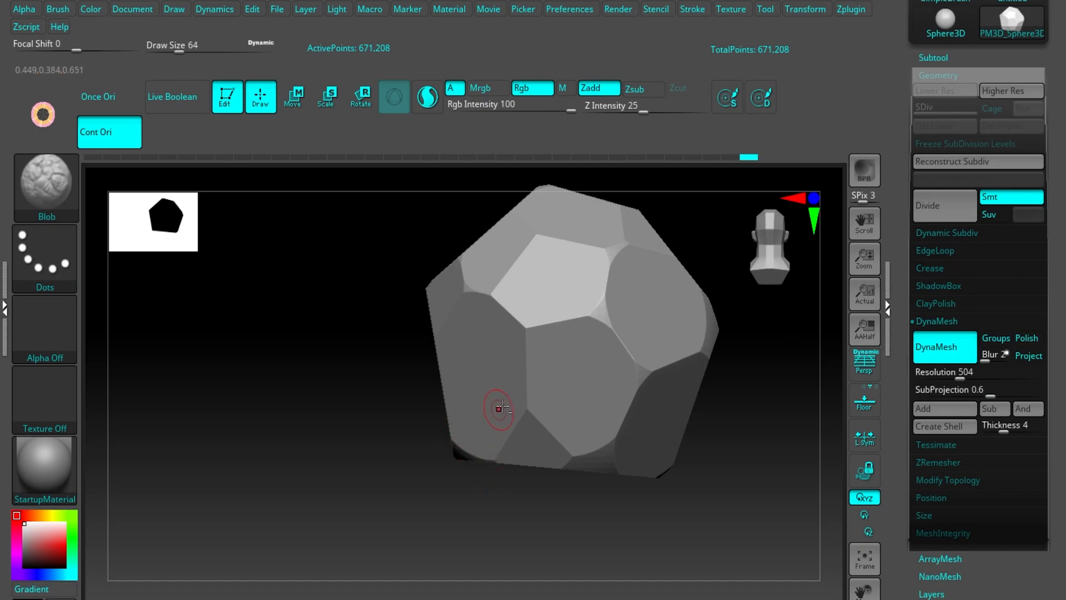
right_click_drag(498, 409, 466, 439, "alt")
right_click_drag(562, 478, 477, 360, "alt")
right_click_drag(587, 416, 531, 442)
right_click_drag(570, 507, 500, 408, "alt")
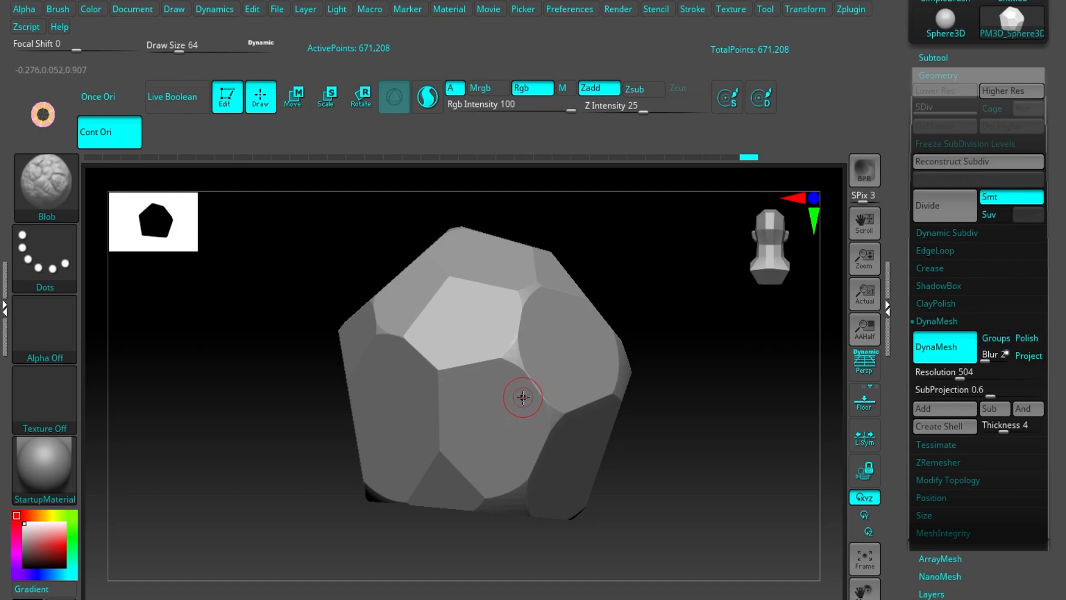
mouse_move(523, 397)
right_mouse_down()
mouse_move(467, 295)
mouse_move(481, 338)
mouse_move(514, 367)
mouse_move(520, 355)
mouse_move(505, 376)
mouse_move(539, 433)
mouse_move(471, 352)
mouse_move(446, 357)
mouse_move(486, 339)
mouse_move(513, 399)
mouse_move(535, 386)
mouse_move(490, 376)
mouse_move(538, 404)
mouse_move(431, 426)
mouse_move(514, 427)
right_mouse_up()
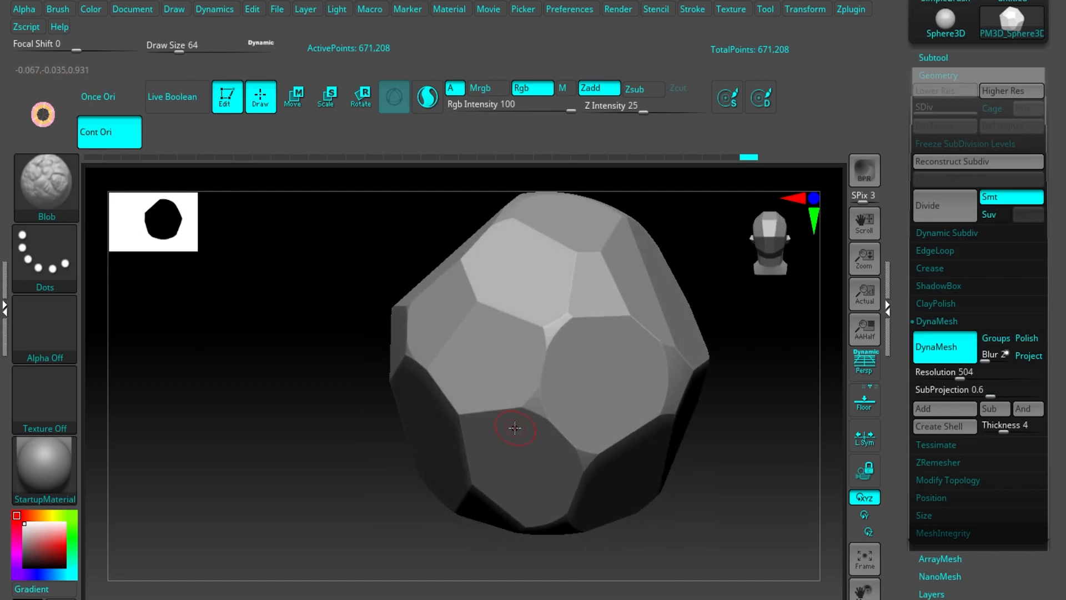
mouse_move(595, 393)
right_mouse_down()
mouse_move(614, 465)
mouse_move(623, 443)
mouse_move(601, 406)
right_mouse_up()
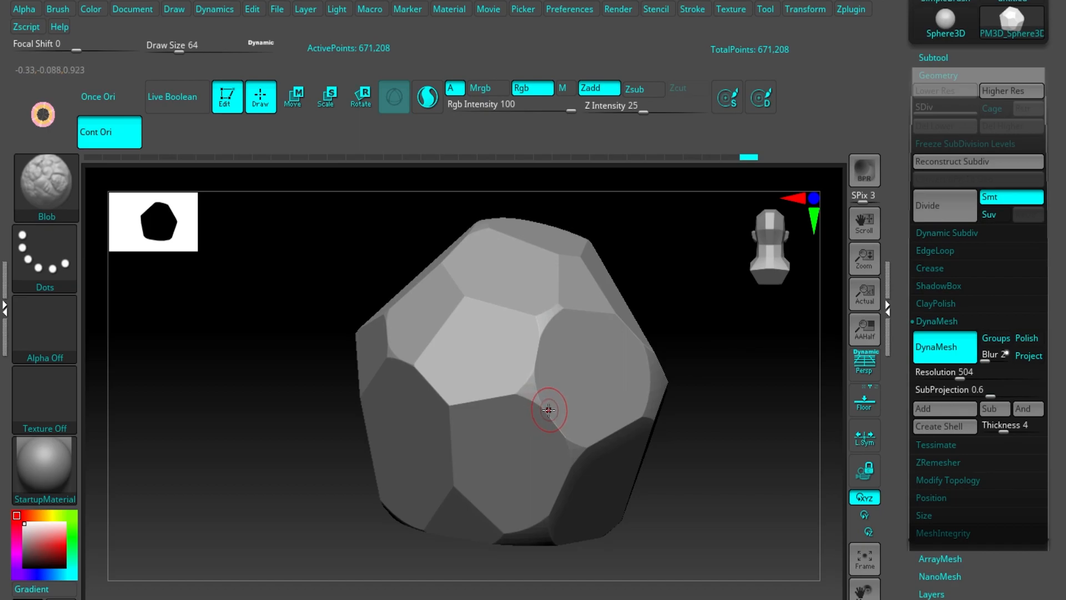
Step: Select the TrimDynamic brush, assign the square Alpha 28 and set its focal shift to -80
key("b")
key("t")
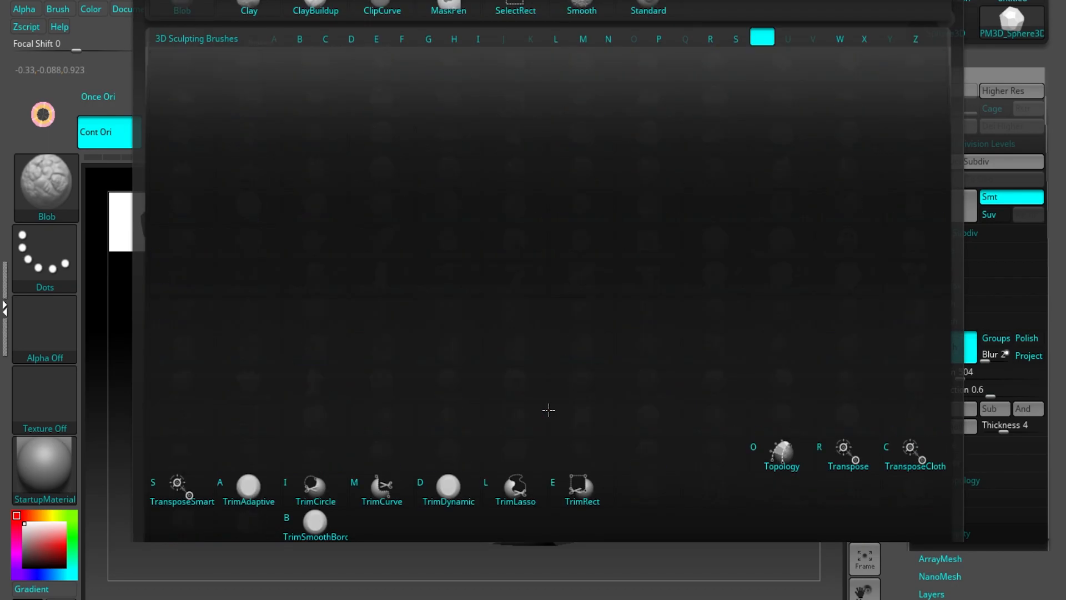
left_click(452, 488)
right_click_drag(371, 439, 549, 398)
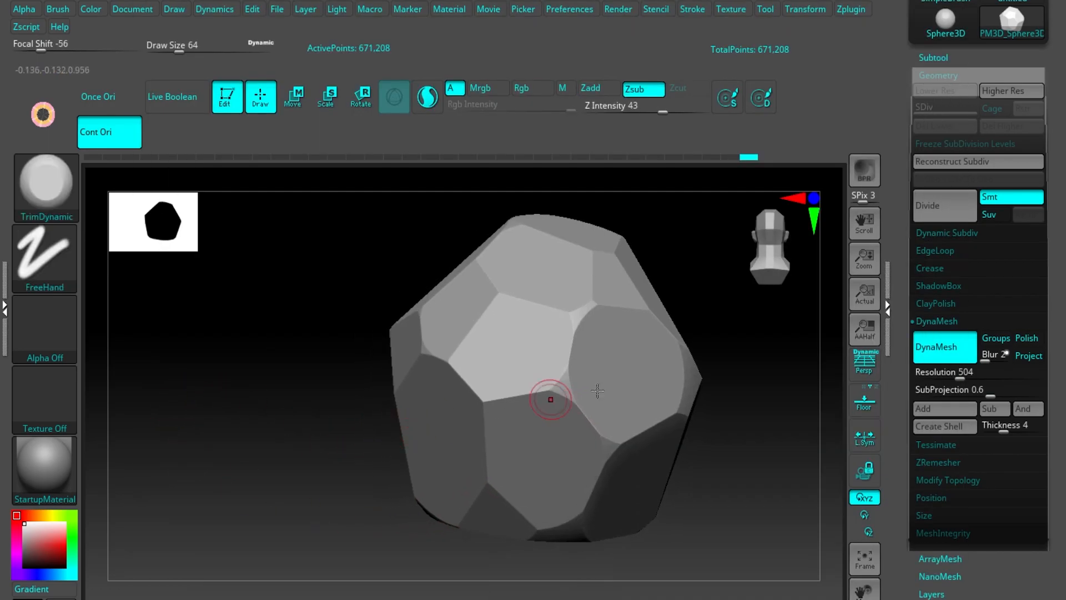
left_click(61, 332)
left_click(267, 310)
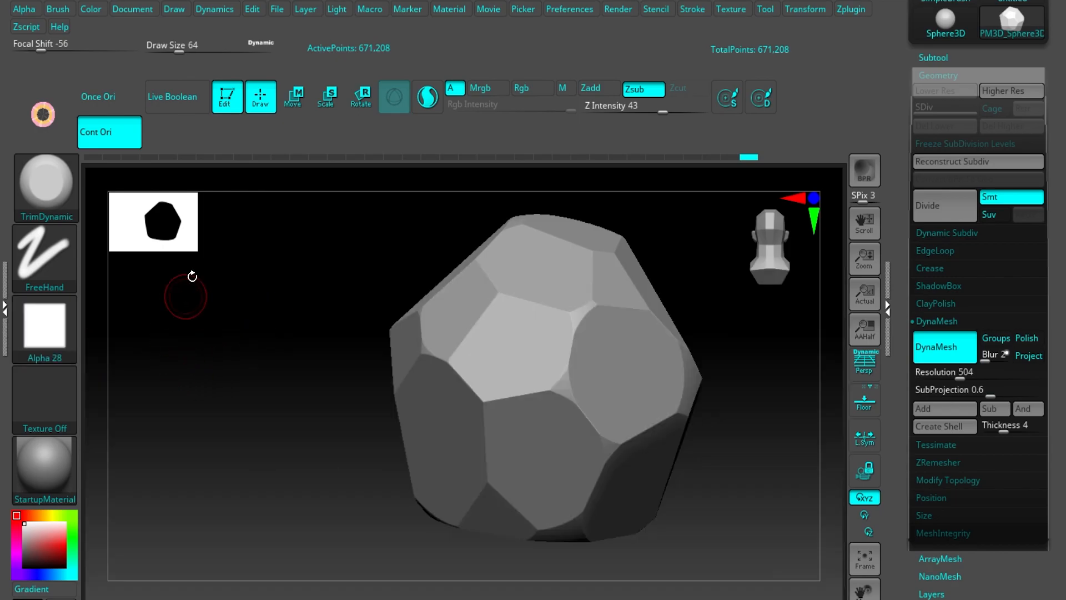
left_click_drag(39, 49, 31, 51)
left_click(28, 50)
right_click_drag(378, 312, 317, 301, "alt")
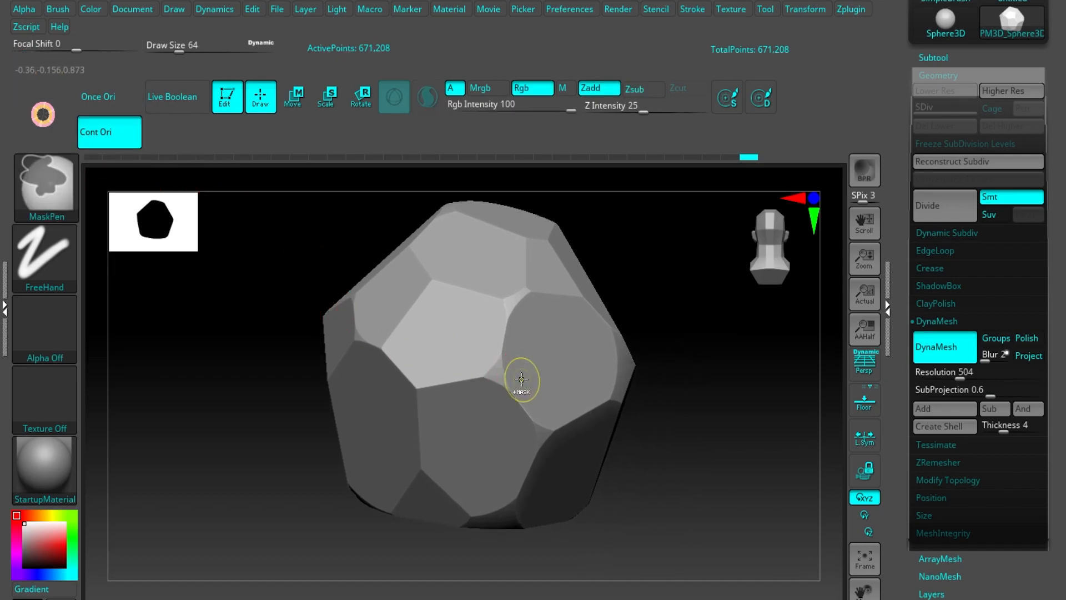
Step: Set the TrimDynamic draw size to 90 for working up close on the rock's facet edges
right_click_drag(522, 381, 524, 441, "ctrl")
key("s")
left_click_drag(351, 379, 362, 380)
right_click_drag(344, 419, 381, 409, "alt")
key("s")
left_click_drag(387, 407, 382, 409)
right_click_drag(402, 442, 414, 412, "alt")
right_click_drag(519, 398, 452, 354)
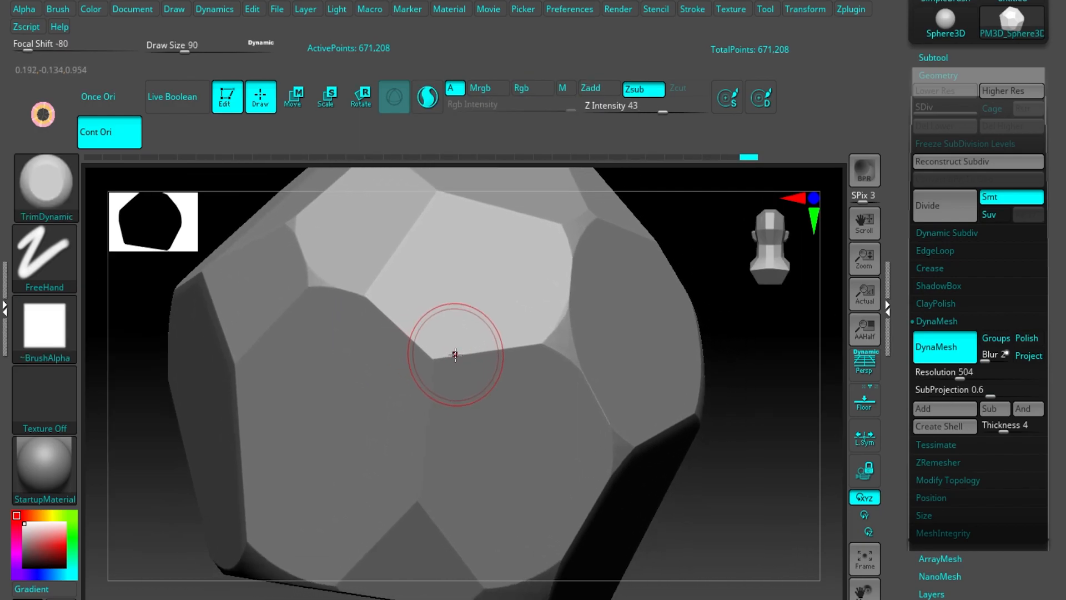
mouse_move(455, 355)
right_mouse_down()
mouse_move(483, 278)
mouse_move(375, 311)
mouse_move(398, 362)
mouse_move(428, 307)
mouse_move(333, 399)
mouse_move(318, 480)
mouse_move(353, 360)
mouse_move(514, 312)
mouse_move(431, 302)
mouse_move(381, 360)
mouse_move(352, 357)
mouse_move(445, 295)
right_mouse_up()
key("ctrl+s")
type("Rock Scu")
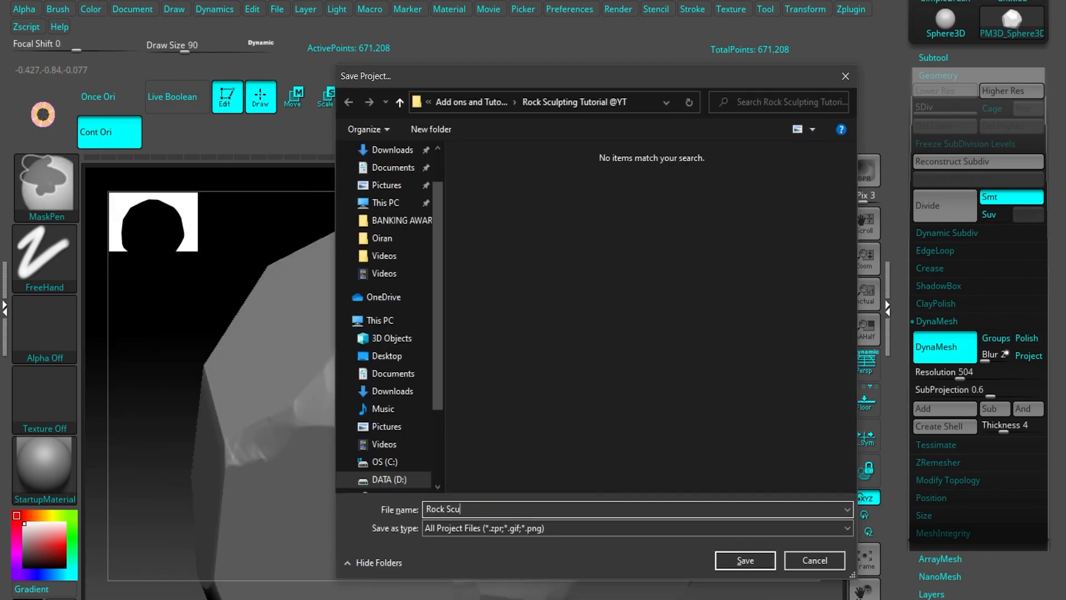
type("lpting")
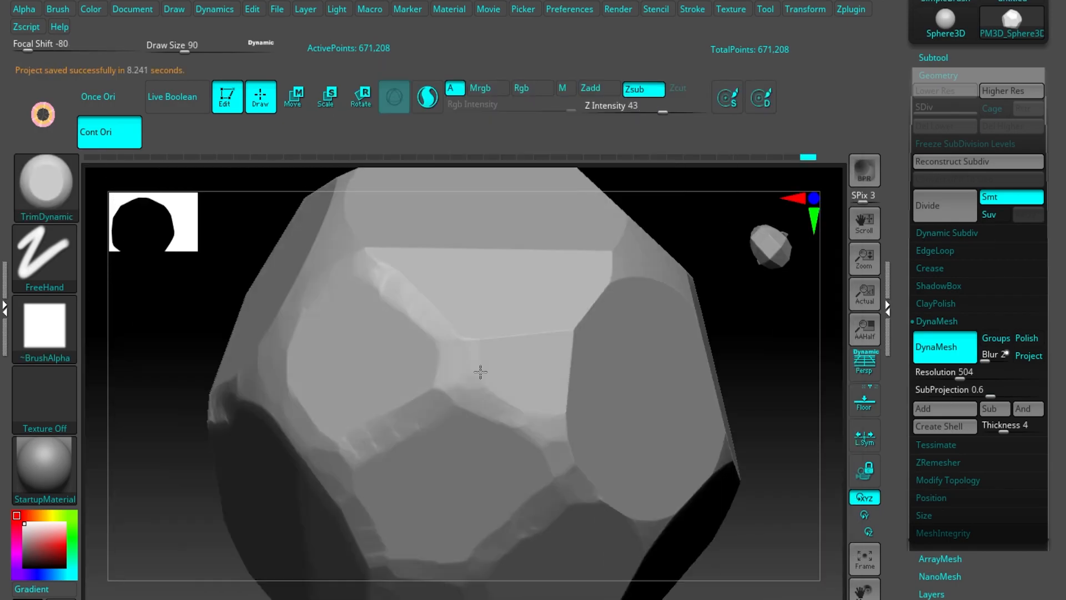
Step: Bevel the hard edges and the pointed corner between the large light facets with TrimDynamic strokes
right_click_drag(478, 372, 482, 342)
left_click_drag(461, 336, 564, 389)
right_click_drag(547, 383, 595, 369)
left_click_drag(594, 356, 689, 310)
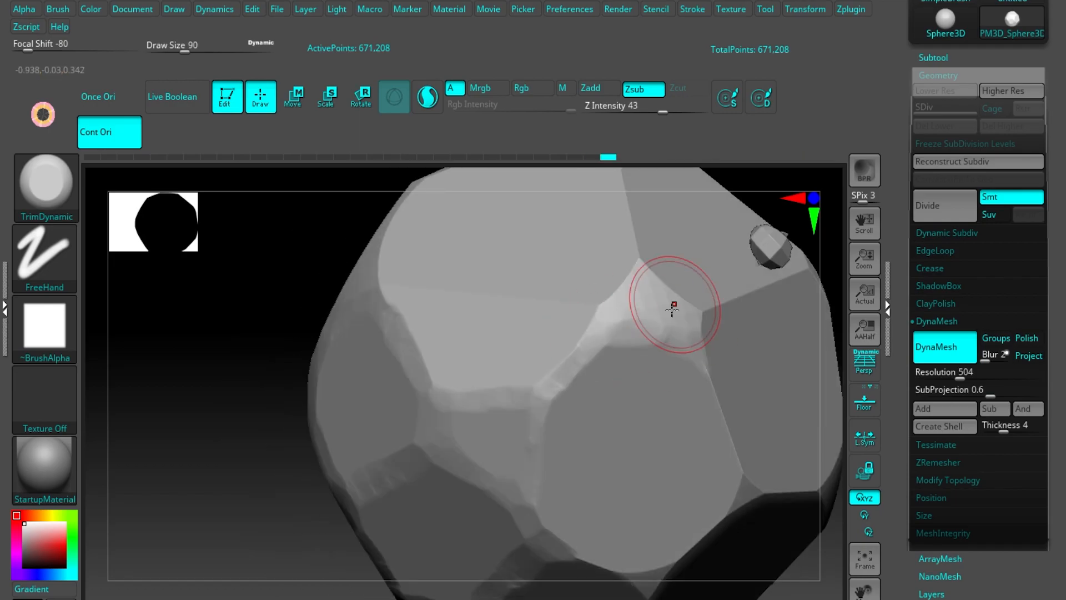
right_click_drag(689, 309, 661, 300)
left_click_drag(619, 278, 664, 292)
mouse_move(664, 292)
right_mouse_down()
mouse_move(610, 267)
mouse_move(528, 277)
right_mouse_up()
left_click_drag(505, 295, 448, 255)
right_click_drag(448, 255, 422, 302)
left_click_drag(422, 303, 472, 289)
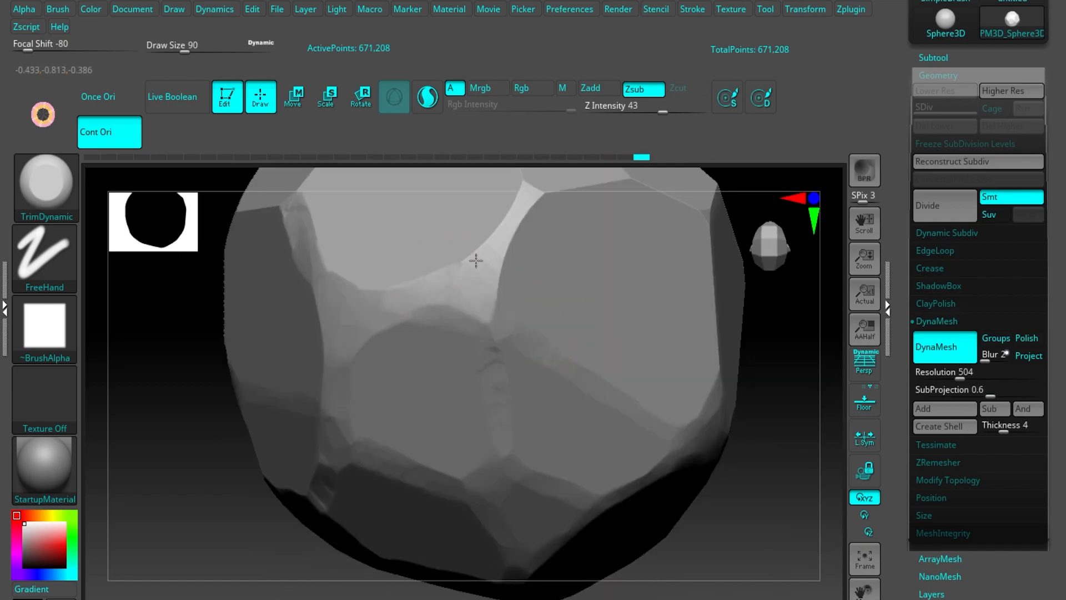
Step: Trim the sharp ridges where the large round facets meet, continuing from the smooth strip between them
right_click_drag(472, 289, 464, 333)
left_click_drag(469, 331, 521, 247)
left_click_drag(521, 253, 508, 352)
right_click_drag(508, 352, 583, 333)
mouse_move(486, 297)
left_mouse_down()
mouse_move(625, 289)
mouse_move(683, 325)
left_mouse_up()
left_click_drag(711, 458, 692, 335)
right_click_drag(691, 334, 550, 333)
mouse_move(549, 361)
left_mouse_down()
mouse_move(519, 283)
mouse_move(466, 272)
left_mouse_up()
right_click_drag(467, 272, 536, 364)
left_click_drag(536, 363, 444, 272)
Step: Wear down the untouched facet edges on the next sides of the rock with short TrimDynamic strokes
mouse_move(444, 272)
right_mouse_down()
mouse_move(375, 376)
mouse_move(472, 389)
right_mouse_up()
left_click_drag(433, 427, 355, 326)
mouse_move(355, 326)
right_mouse_down()
mouse_move(425, 302)
mouse_move(439, 376)
right_mouse_up()
left_click_drag(438, 376, 528, 384)
mouse_move(528, 383)
right_mouse_down()
mouse_move(521, 437)
mouse_move(502, 394)
right_mouse_up()
left_click_drag(502, 395, 527, 329)
mouse_move(526, 329)
right_mouse_down()
mouse_move(417, 315)
mouse_move(514, 335)
mouse_move(466, 408)
right_mouse_up()
left_click_drag(467, 408, 406, 385)
right_click_drag(405, 384, 321, 411)
right_click_drag(243, 416, 240, 339)
mouse_move(240, 339)
left_mouse_down()
mouse_move(289, 417)
mouse_move(440, 383)
left_mouse_up()
mouse_move(440, 383)
right_mouse_down()
mouse_move(443, 302)
mouse_move(408, 289)
right_mouse_up()
left_click_drag(408, 289, 366, 311)
mouse_move(366, 311)
right_mouse_down()
mouse_move(476, 277)
mouse_move(472, 289)
right_mouse_up()
left_click_drag(472, 289, 405, 268)
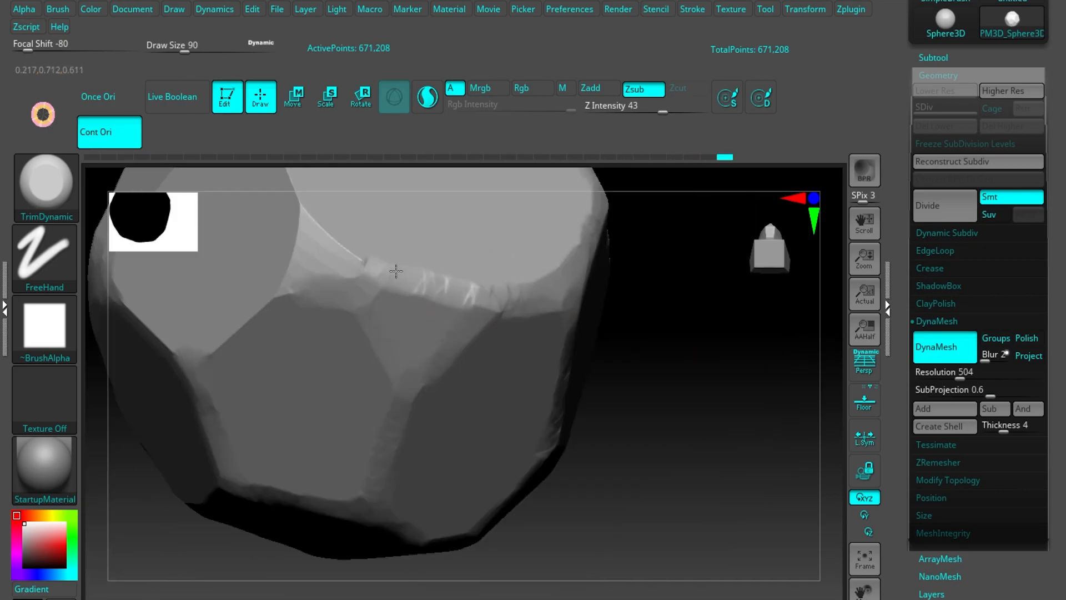
Step: Wear down the hard edges between the large round facets and the darker side facets with short TrimDynamic strokes
right_click_drag(405, 269, 450, 333)
left_click_drag(450, 333, 381, 290)
mouse_move(381, 290)
right_mouse_down()
mouse_move(509, 433)
mouse_move(400, 477)
right_mouse_up()
left_click_drag(400, 477, 366, 458)
right_click_drag(362, 444, 360, 411, "ctrl")
right_click_drag(360, 411, 397, 339)
left_click_drag(397, 339, 453, 354)
right_click_drag(452, 354, 388, 389)
left_click_drag(388, 389, 345, 411)
right_click_drag(344, 411, 330, 384)
Step: Bevel the ridges and corner around the next light facet with TrimDynamic strokes
right_click_drag(258, 296, 228, 311)
left_click_drag(228, 311, 312, 333)
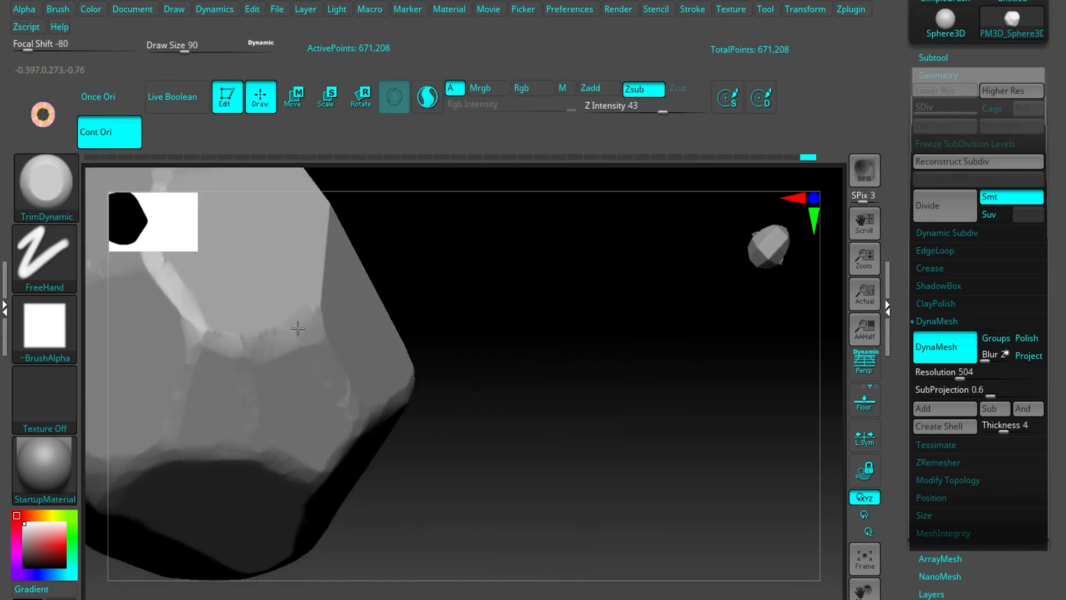
right_click_drag(312, 333, 297, 330)
left_click_drag(298, 330, 357, 234)
right_click_drag(357, 234, 356, 383)
mouse_move(355, 383)
left_mouse_down()
mouse_move(328, 302)
mouse_move(356, 261)
left_mouse_up()
mouse_move(355, 261)
right_mouse_down()
mouse_move(378, 247)
mouse_move(368, 311)
right_mouse_up()
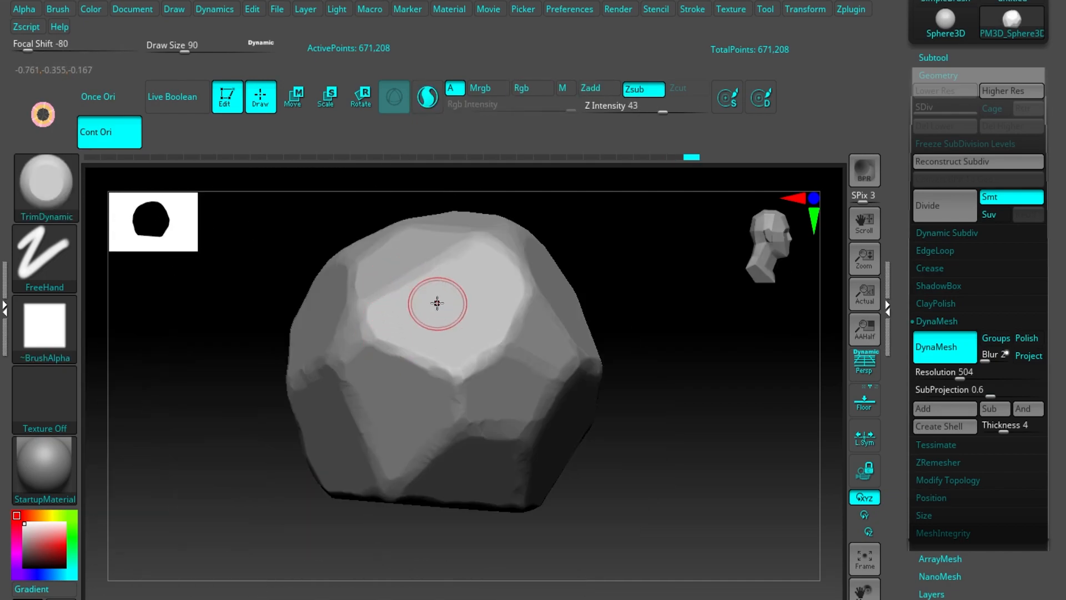
Step: Widen the worn ridge between the brightest facet and the dark facet beneath it with TrimDynamic
mouse_move(466, 300)
right_mouse_down()
mouse_move(516, 345)
mouse_move(465, 345)
mouse_move(509, 383)
right_mouse_up()
mouse_move(428, 292)
right_mouse_down()
mouse_move(483, 364)
mouse_move(410, 265)
right_mouse_up()
right_click_drag(477, 335, 473, 375, "alt")
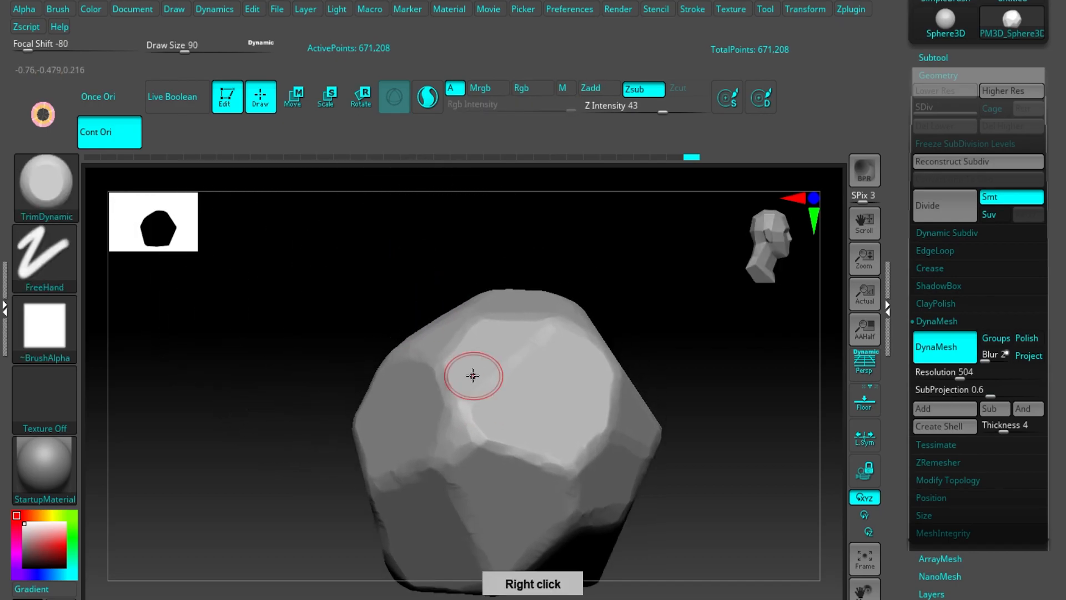
right_click_drag(572, 400, 547, 288)
right_click_drag(615, 391, 591, 403)
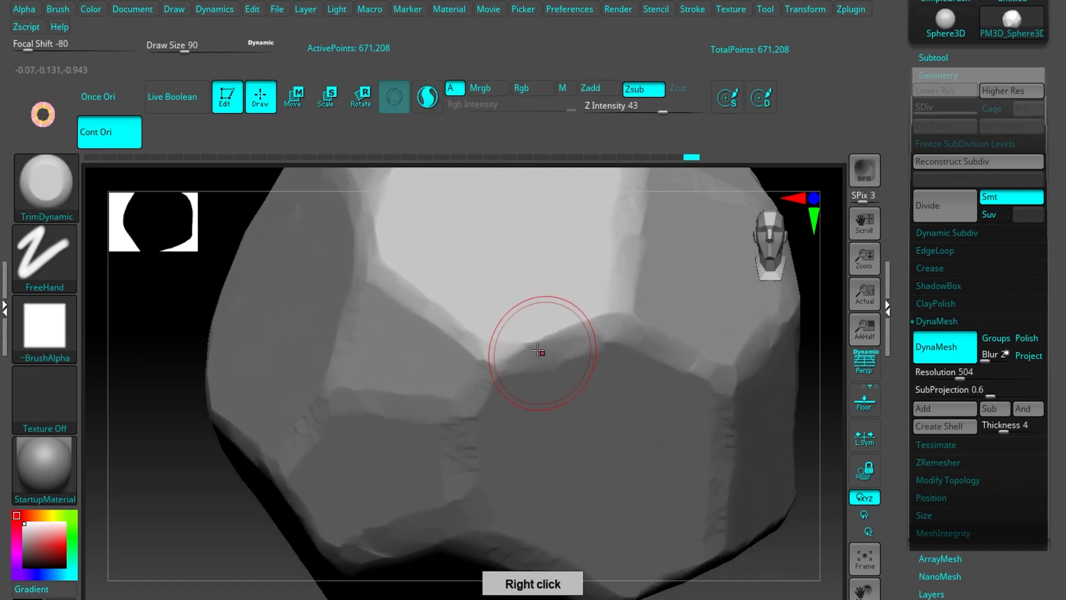
right_click_drag(538, 354, 535, 345)
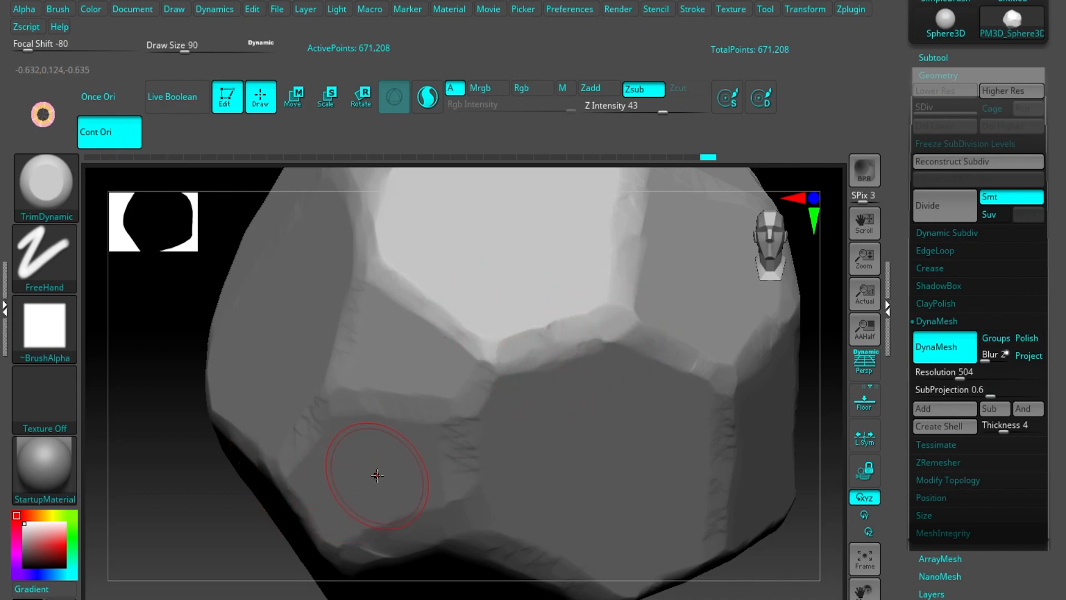
Step: Switch to the reference image board and examine the smooth boulders and the layered brown rock
key("super")
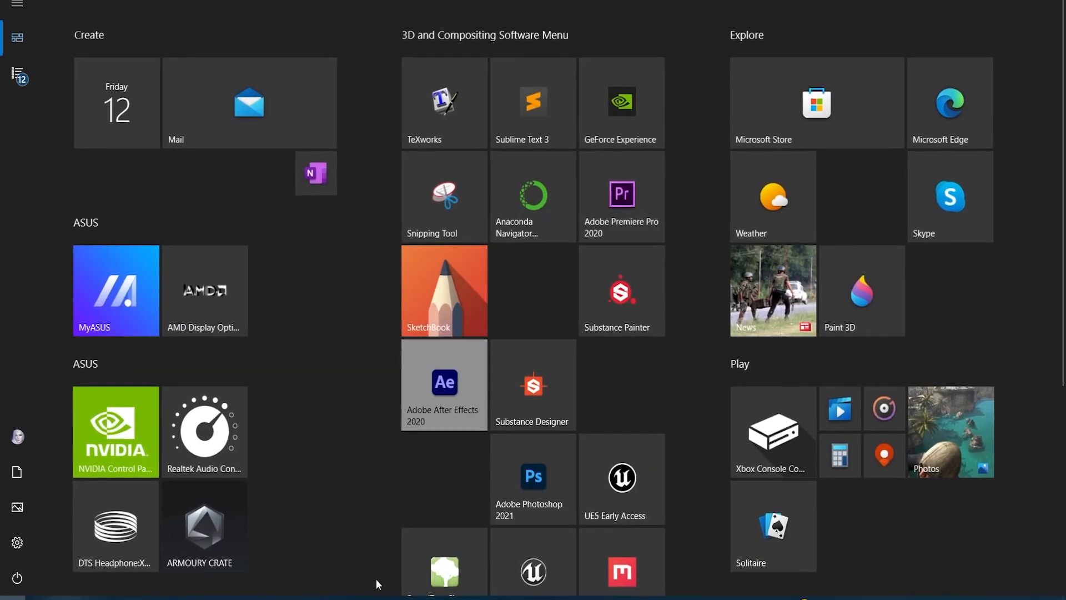
left_click(394, 597)
scroll(358, 281, "up", 5)
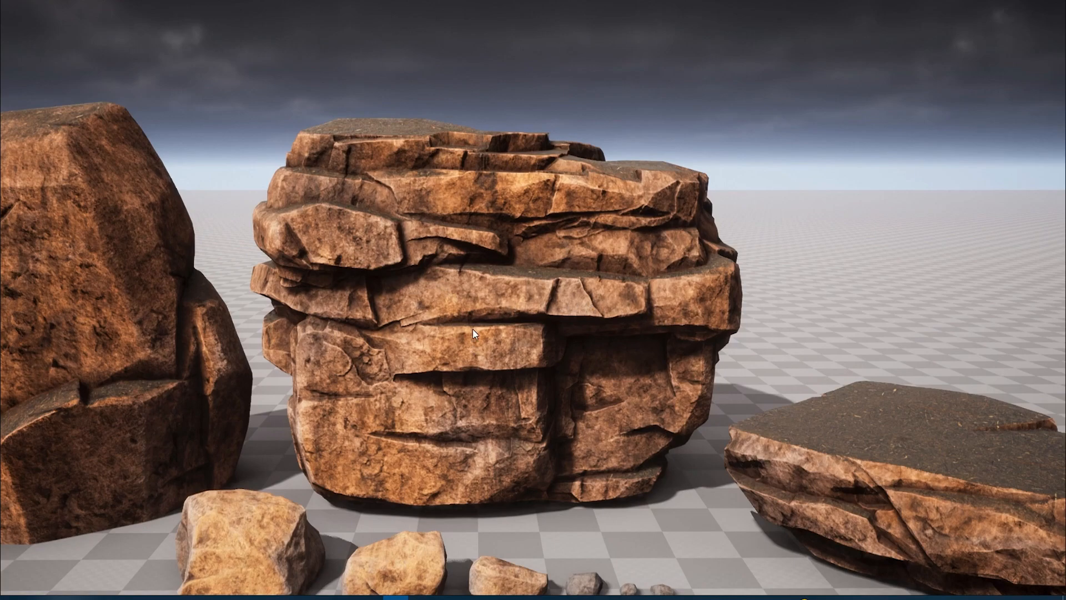
middle_click_drag(538, 380, 585, 321)
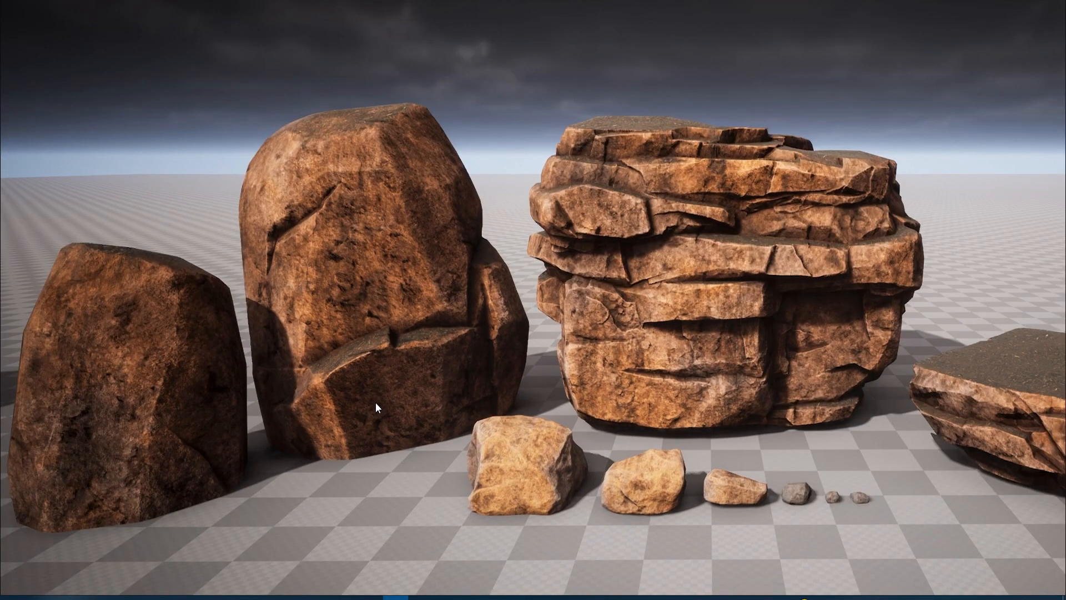
scroll(720, 282, "down", 4)
middle_click_drag(720, 282, 363, 333)
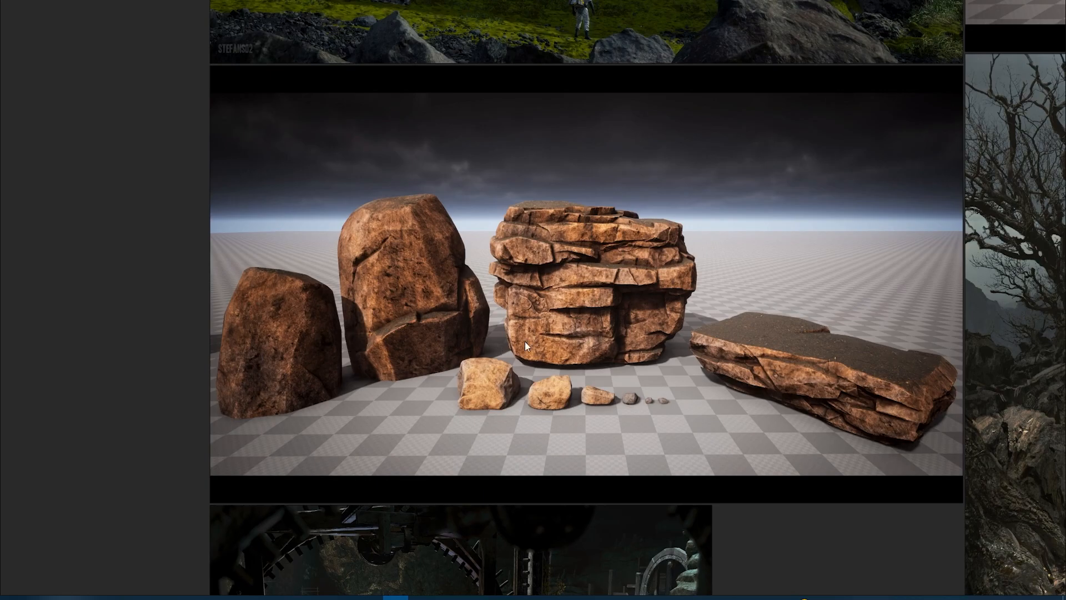
Step: Examine the craggy brown rocks in the second reference picture, comparing their silhouettes and broken surface planes
scroll(503, 345, "down", 4)
scroll(619, 222, "up", 8)
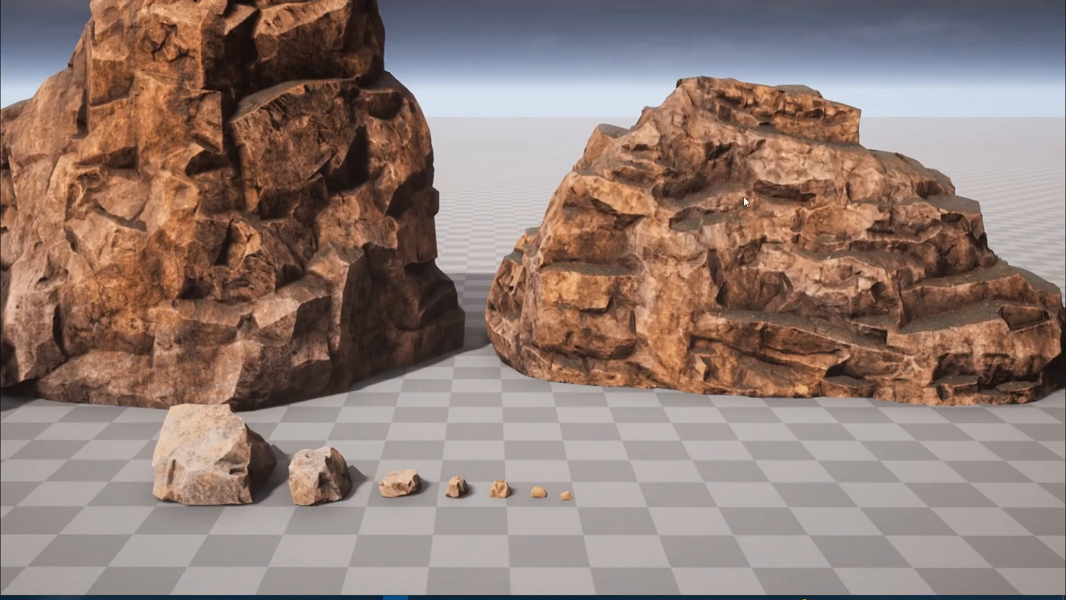
scroll(731, 191, "down", 2)
middle_click_drag(793, 210, 413, 261)
middle_click_drag(233, 389, 645, 456)
scroll(645, 457, "down", 4)
middle_click_drag(356, 454, 494, 391)
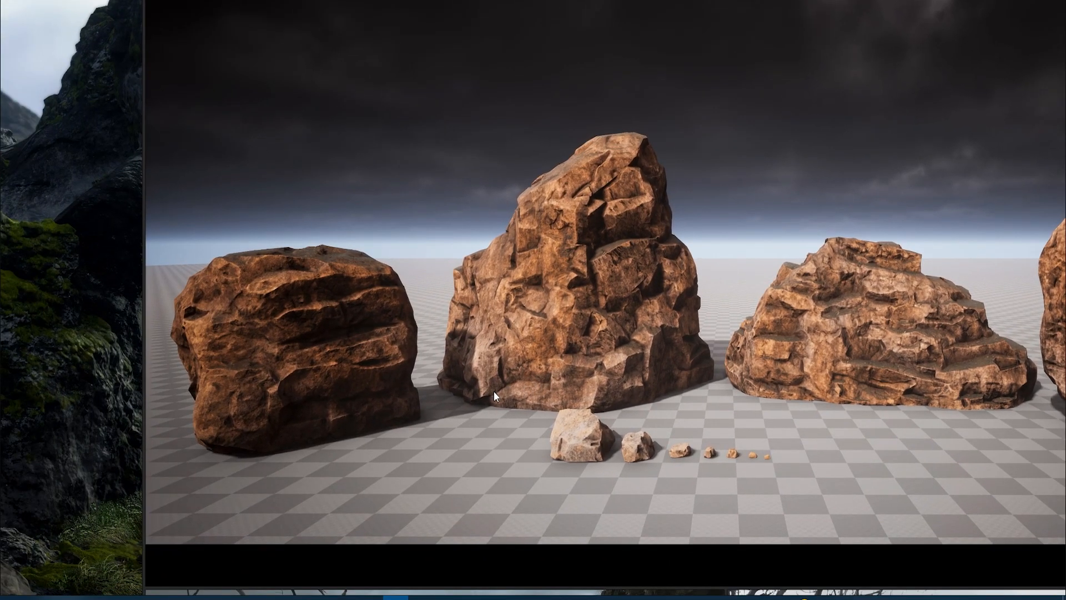
scroll(317, 276, "up", 4)
scroll(425, 339, "down", 2)
middle_click_drag(425, 352, 472, 305)
scroll(353, 234, "down", 1)
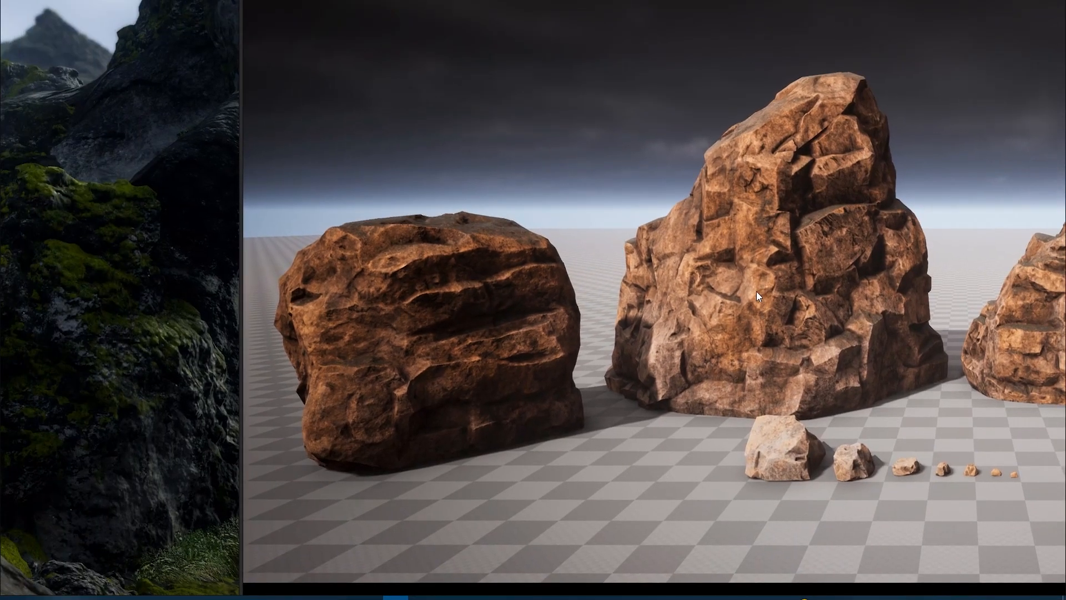
middle_click_drag(753, 296, 392, 311)
scroll(732, 303, "up", 2)
scroll(745, 317, "down", 1)
middle_click_drag(745, 317, 639, 262)
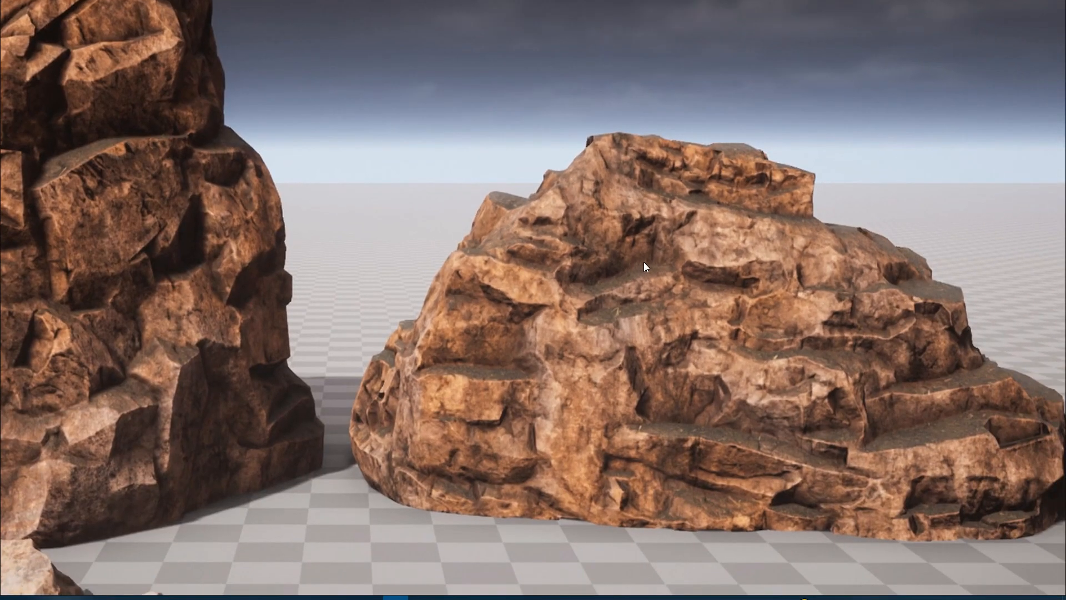
scroll(876, 344, "down", 2)
middle_click_drag(703, 386, 915, 389)
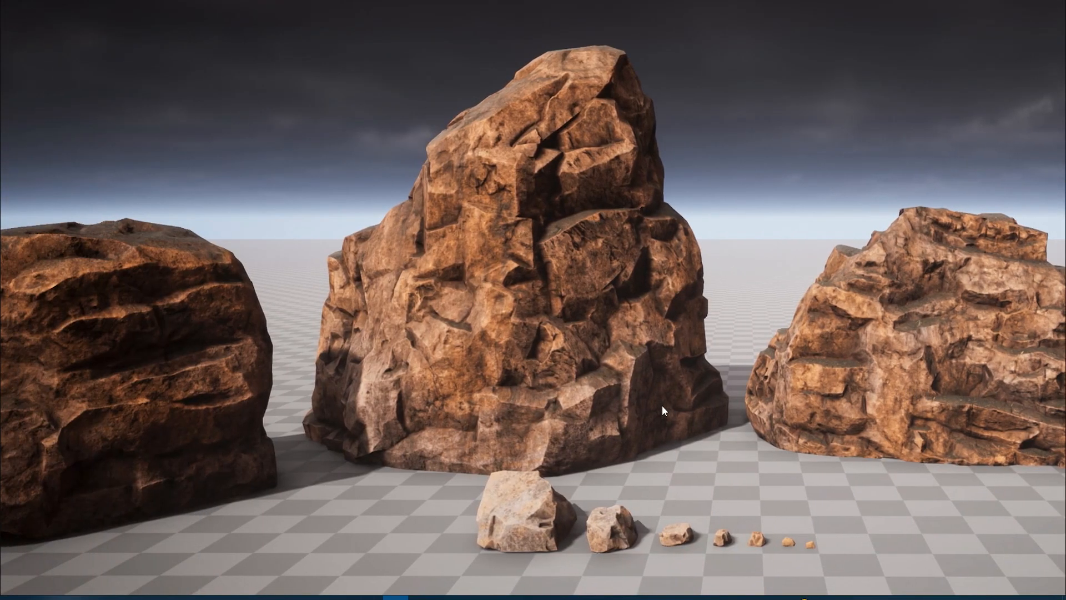
Step: Study the large shapes and stepped ledges of the craggy reference rocks at close and wide range
scroll(665, 403, "down", 1)
scroll(667, 393, "down", 3)
middle_click_drag(750, 361, 580, 341)
scroll(814, 319, "up", 3)
scroll(825, 322, "down", 2)
middle_click_drag(517, 382, 655, 424)
scroll(567, 398, "down", 2)
scroll(615, 428, "up", 4)
scroll(615, 428, "down", 1)
middle_click_drag(499, 420, 543, 355)
scroll(541, 339, "up", 4)
scroll(542, 339, "down", 1)
middle_click_drag(699, 412, 409, 341)
middle_click_drag(758, 288, 532, 341)
scroll(548, 340, "down", 3)
scroll(503, 394, "up", 1)
scroll(439, 366, "up", 4)
scroll(447, 369, "down", 4)
middle_click_drag(410, 403, 467, 376)
scroll(446, 389, "down", 2)
middle_click_drag(362, 435, 785, 210)
middle_click_drag(596, 397, 577, 334)
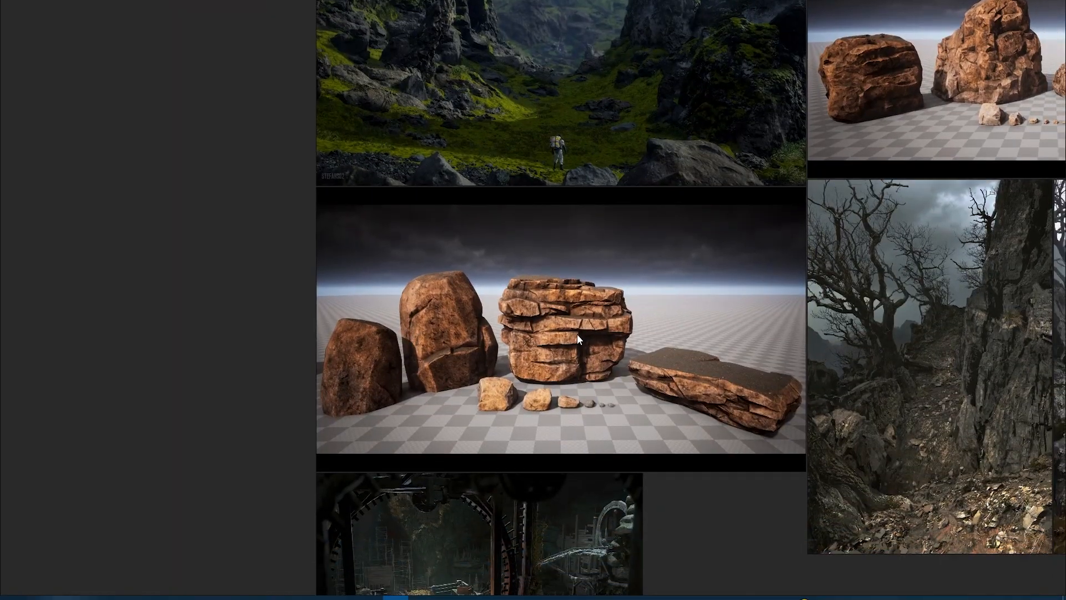
Step: Examine the layered rock and the flat slab in the first reference picture and return to ZBrush
scroll(576, 335, "up", 4)
middle_click_drag(651, 376, 502, 329)
scroll(508, 314, "down", 1)
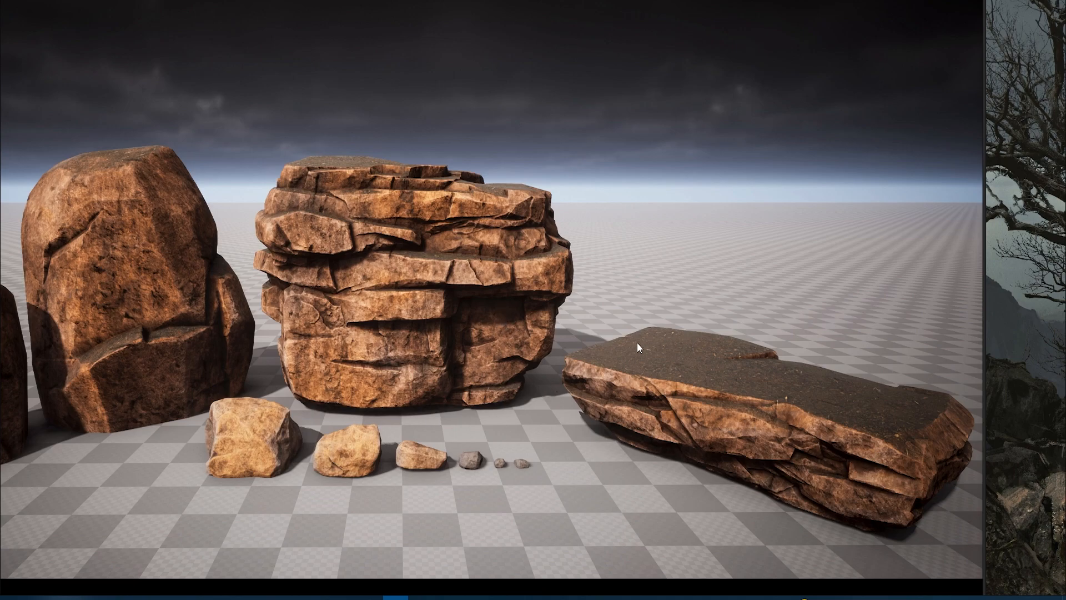
middle_click_drag(444, 385, 557, 343)
scroll(508, 390, "up", 3)
scroll(515, 386, "down", 1)
scroll(558, 343, "down", 2)
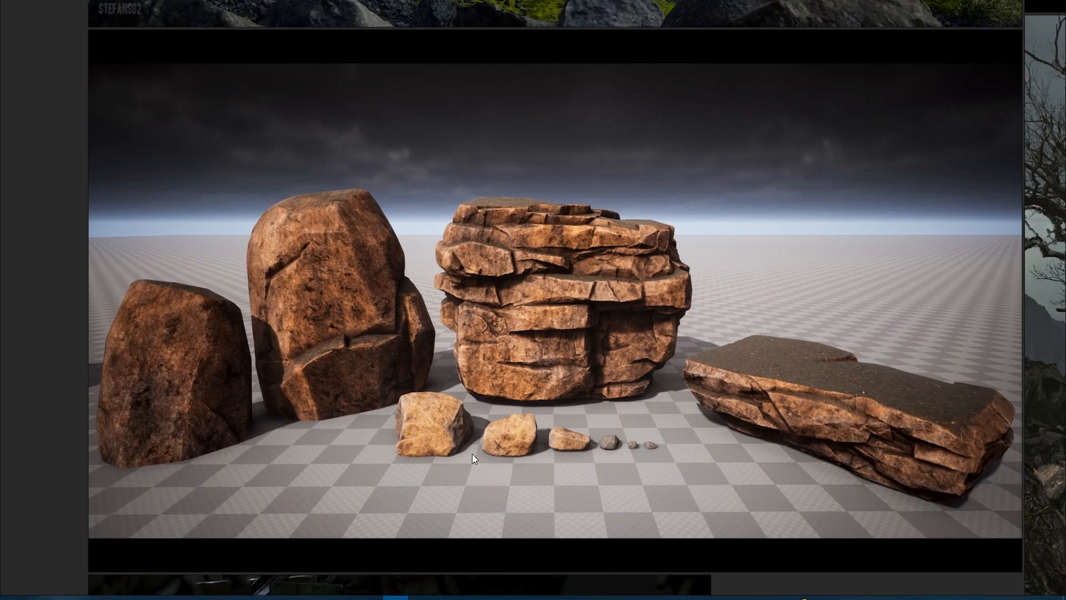
left_click(438, 594)
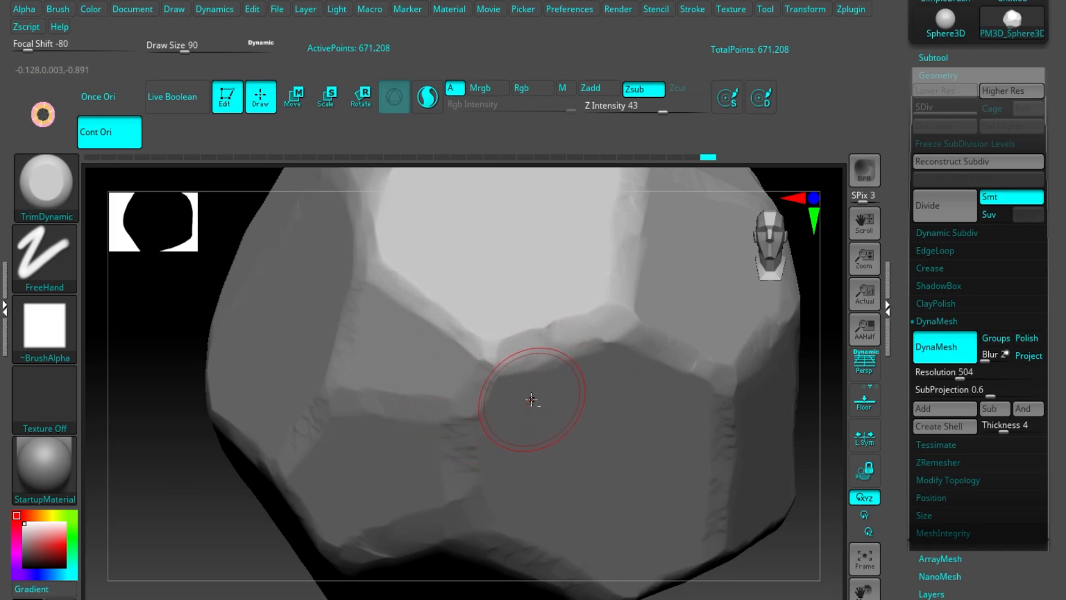
Step: Choose the ClayTubes brush and set its focal shift to -80
right_click_drag(539, 395, 438, 352, "ctrl")
mouse_move(499, 390)
right_mouse_down("alt")
mouse_move(468, 362)
mouse_move(519, 402)
mouse_move(472, 383)
right_mouse_up("alt")
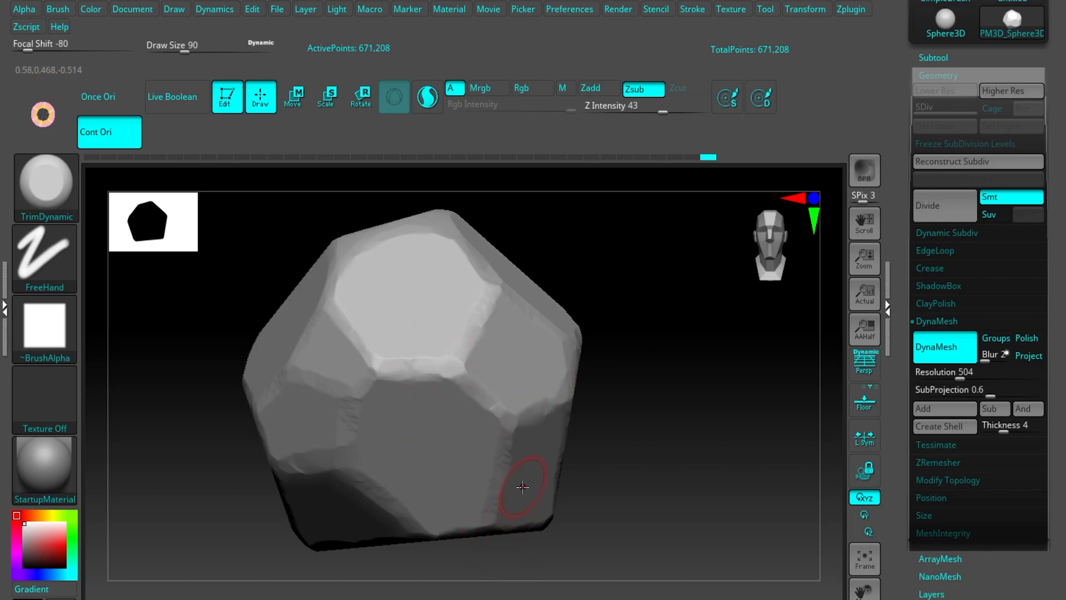
mouse_move(490, 374)
right_mouse_down("ctrl")
mouse_move(471, 369)
mouse_move(515, 383)
mouse_move(492, 375)
right_mouse_up("ctrl")
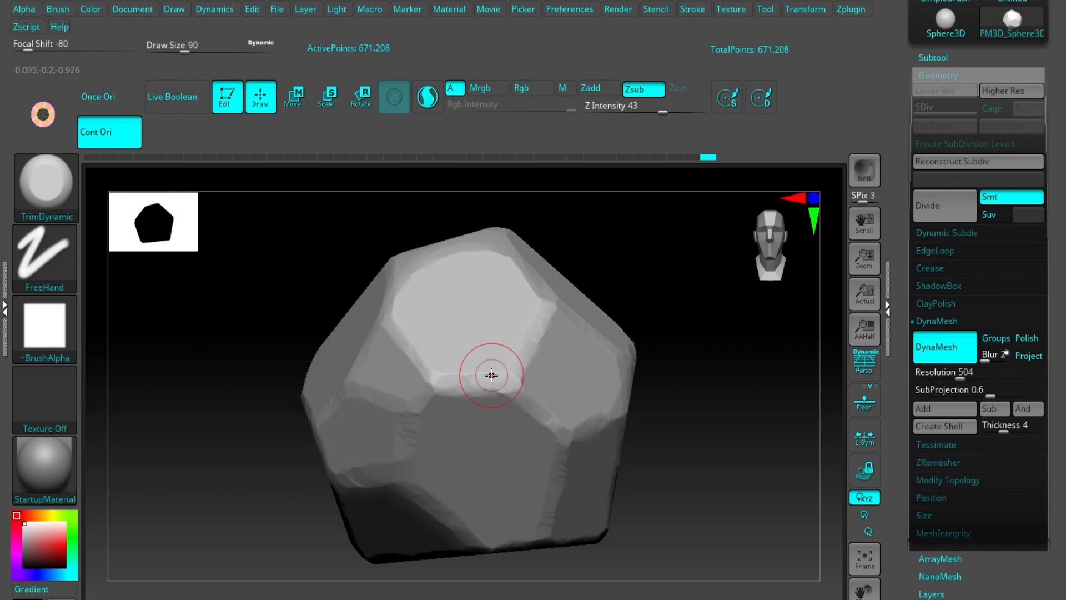
key("b")
key("c")
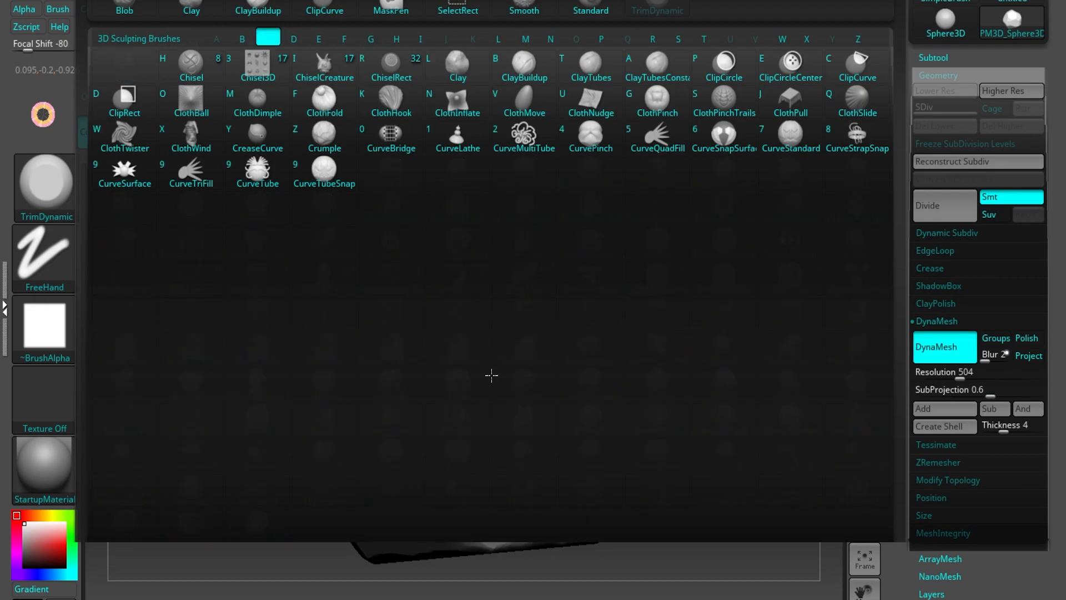
left_click(592, 66)
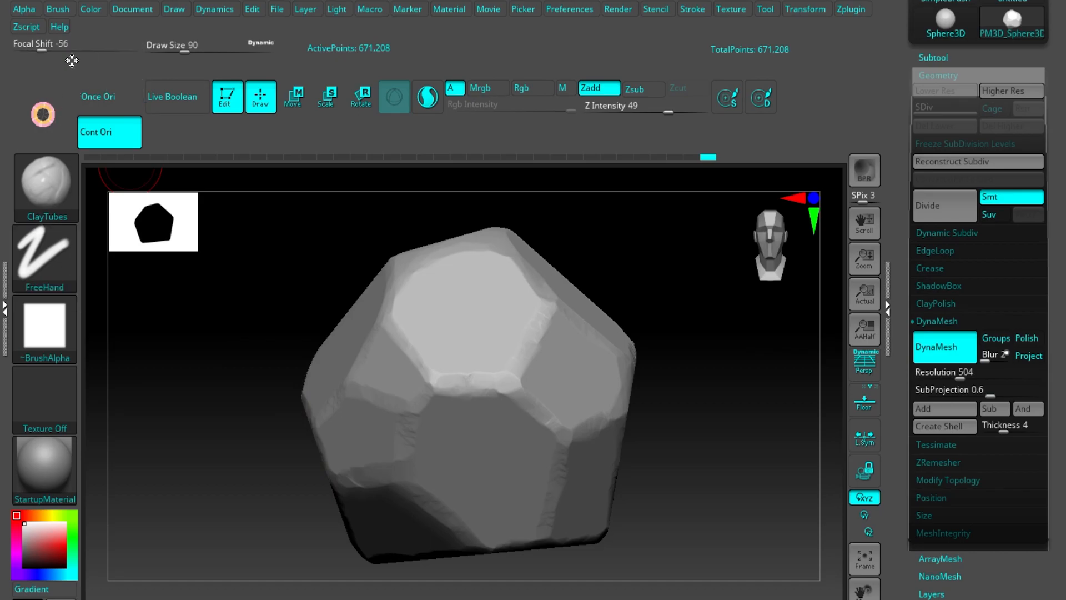
left_click_drag(42, 52, 38, 49)
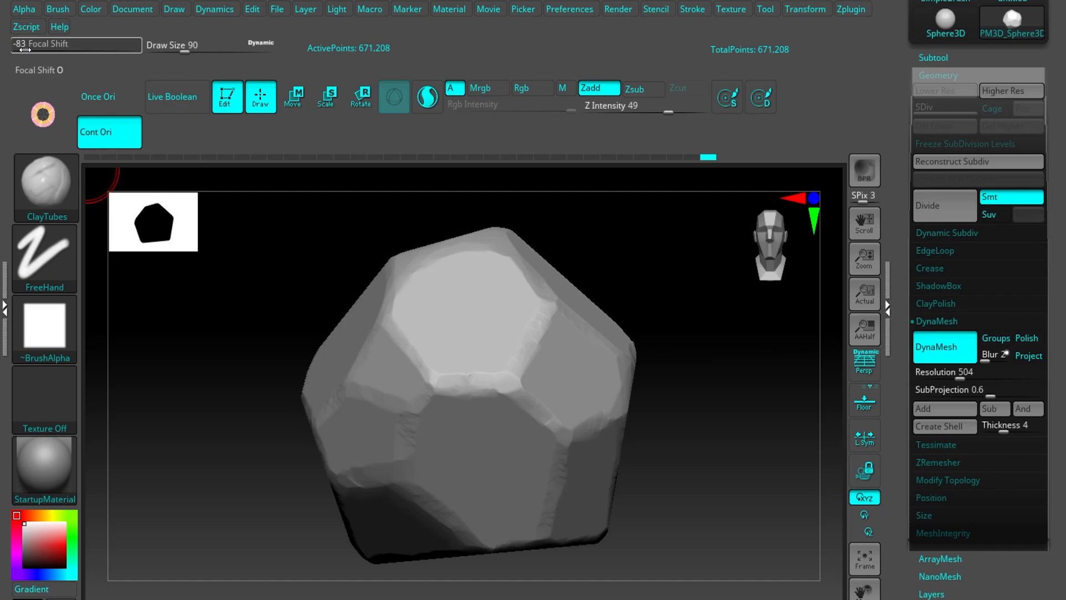
left_click_drag(26, 50, 27, 50)
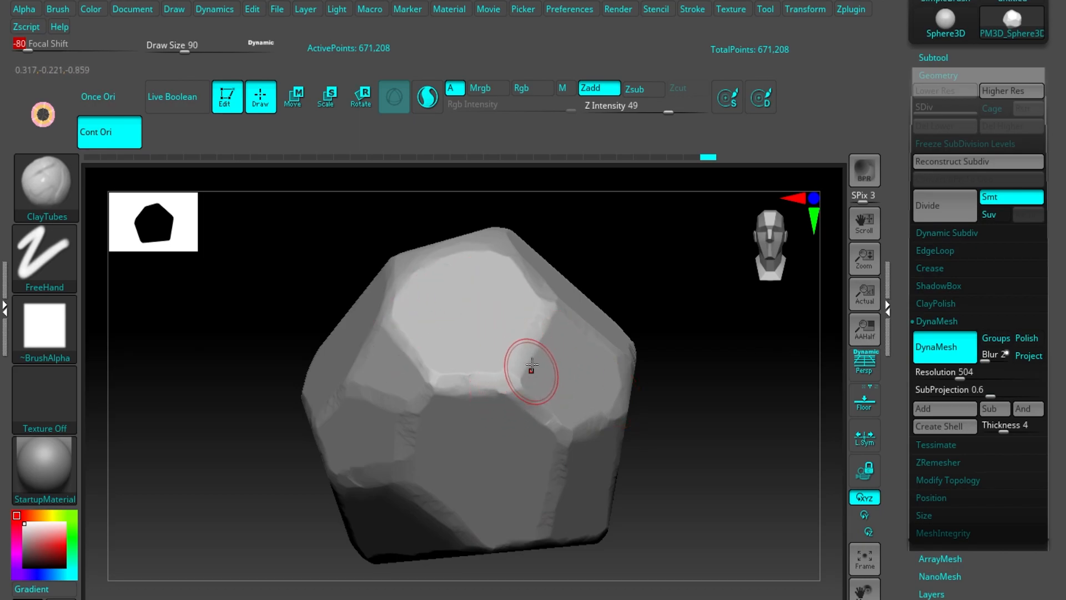
Step: Try overlapping ClayTubes strokes on the facet beside the ridge junction
mouse_move(533, 366)
right_mouse_down("ctrl")
mouse_move(548, 379)
mouse_move(536, 365)
mouse_move(547, 373)
mouse_move(488, 421)
mouse_move(500, 392)
mouse_move(485, 359)
mouse_move(488, 402)
mouse_move(460, 401)
mouse_move(462, 411)
right_mouse_up("ctrl")
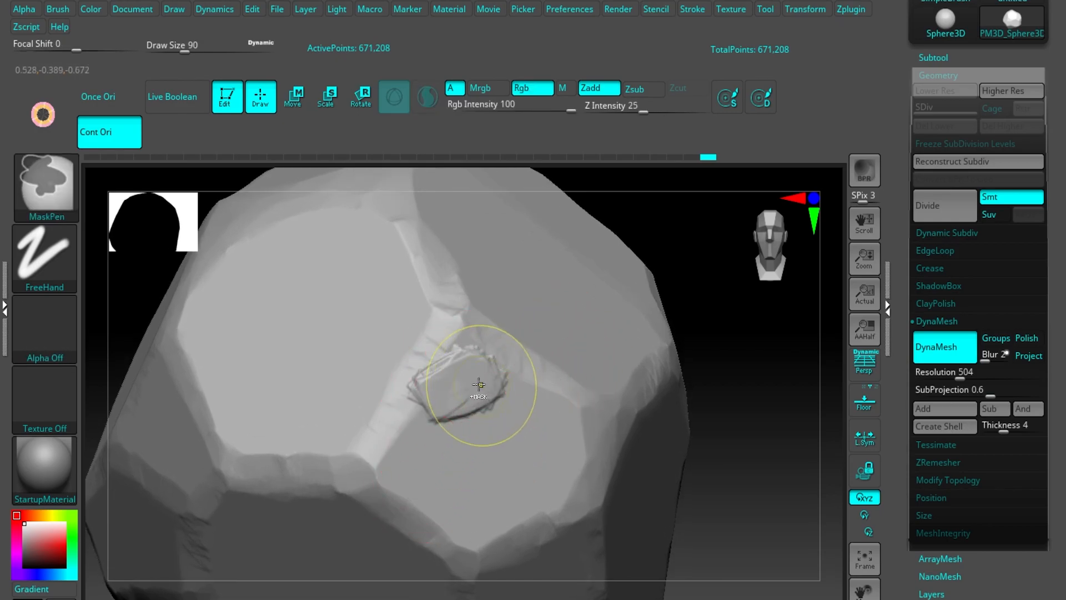
left_click_drag(476, 381, 466, 376, "shift")
key("ctrl+z")
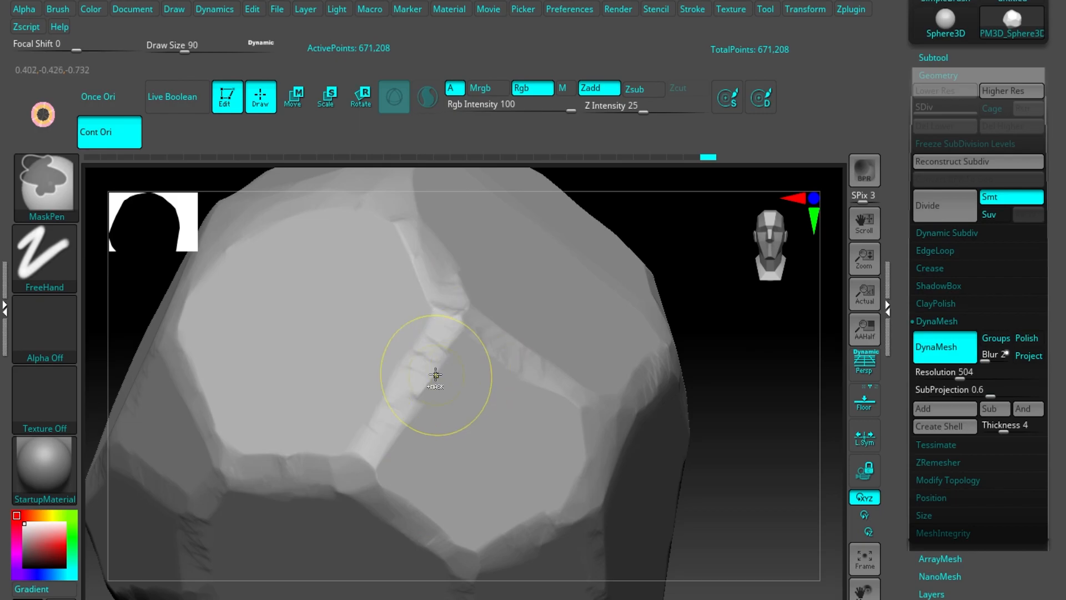
Step: Build rough, overlapping ClayTubes layers over the facet edges and flat faces, enlarging the brush to draw size 136
mouse_move(436, 374)
right_mouse_down("ctrl")
mouse_move(383, 390)
mouse_move(440, 398)
mouse_move(383, 348)
right_mouse_up("ctrl")
right_click_drag(383, 347, 307, 404, "ctrl")
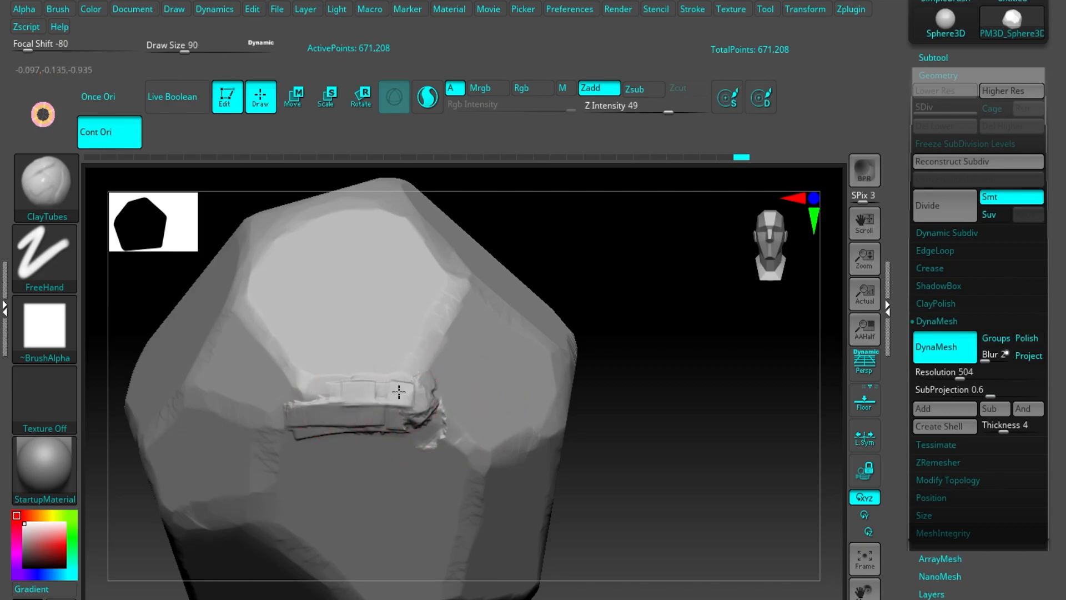
right_click_drag(407, 404, 477, 479)
mouse_move(384, 400)
right_mouse_down()
mouse_move(428, 476)
mouse_move(466, 284)
mouse_move(409, 452)
mouse_move(369, 422)
mouse_move(384, 439)
mouse_move(368, 405)
mouse_move(428, 476)
mouse_move(498, 336)
mouse_move(364, 352)
mouse_move(392, 434)
mouse_move(304, 392)
right_mouse_up()
mouse_move(317, 333)
right_mouse_down()
mouse_move(309, 417)
mouse_move(352, 257)
mouse_move(463, 369)
mouse_move(475, 426)
mouse_move(507, 260)
mouse_move(483, 373)
mouse_move(428, 363)
right_mouse_up()
mouse_move(487, 259)
right_mouse_down()
mouse_move(393, 424)
mouse_move(498, 308)
mouse_move(449, 400)
mouse_move(357, 500)
mouse_move(374, 417)
mouse_move(535, 340)
mouse_move(571, 309)
mouse_move(452, 369)
mouse_move(460, 375)
right_mouse_up()
right_click_drag(509, 348, 437, 390)
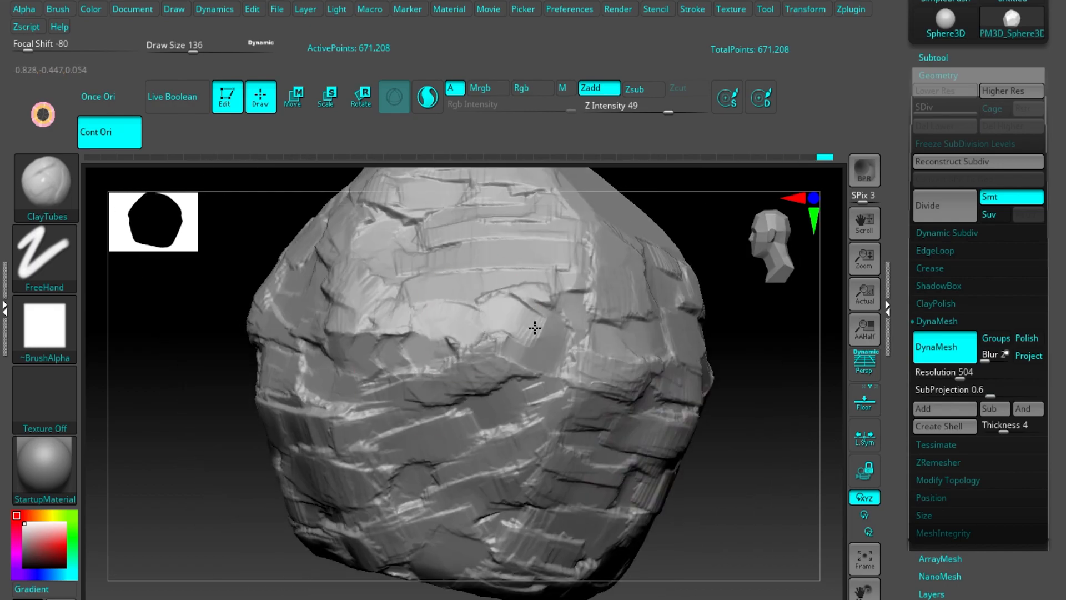
Step: Continue the stepped ClayTubes layers over the facets that are still smooth on the adjoining sides
right_click_drag(501, 312, 519, 389)
right_click_drag(598, 351, 551, 370)
mouse_move(413, 300)
right_mouse_down()
mouse_move(451, 411)
mouse_move(488, 361)
mouse_move(451, 379)
right_mouse_up()
mouse_move(392, 436)
right_mouse_down()
mouse_move(357, 512)
mouse_move(441, 334)
mouse_move(483, 352)
mouse_move(507, 346)
mouse_move(483, 323)
mouse_move(512, 281)
mouse_move(432, 371)
right_mouse_up()
mouse_move(416, 328)
right_mouse_down()
mouse_move(531, 308)
mouse_move(516, 282)
right_mouse_up()
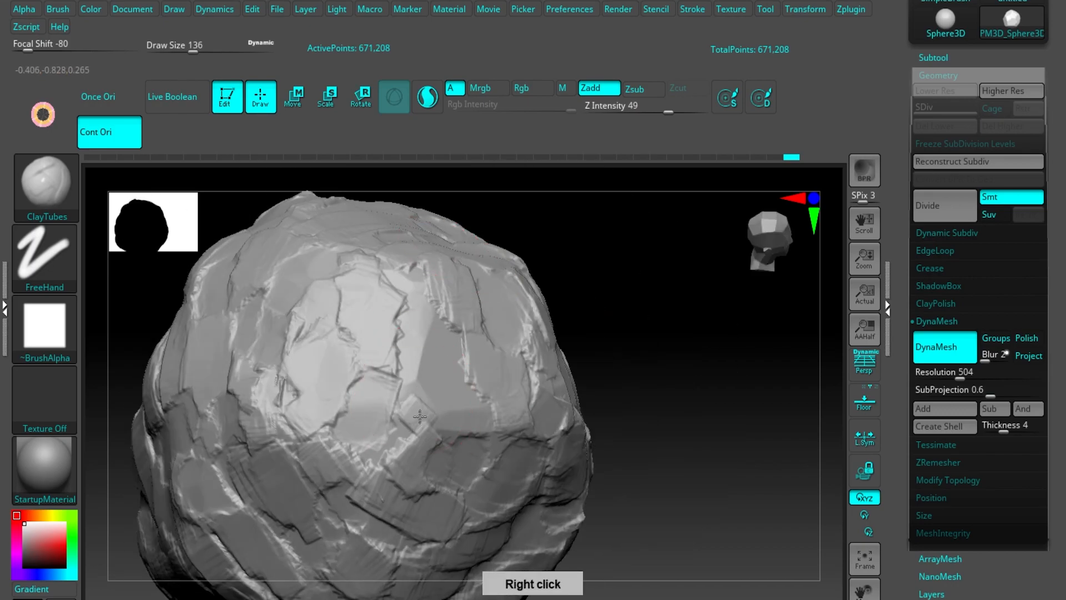
Step: Break up the remaining flat patches with crossing ClayTubes strokes until the whole rock has a layered surface
mouse_move(458, 342)
right_mouse_down()
mouse_move(472, 368)
mouse_move(555, 313)
mouse_move(524, 381)
mouse_move(536, 333)
mouse_move(517, 435)
mouse_move(511, 411)
mouse_move(529, 352)
mouse_move(606, 300)
mouse_move(576, 305)
mouse_move(535, 357)
mouse_move(578, 340)
mouse_move(583, 355)
mouse_move(536, 357)
mouse_move(582, 333)
mouse_move(564, 305)
mouse_move(561, 357)
right_mouse_up()
left_click_drag(528, 331, 523, 330)
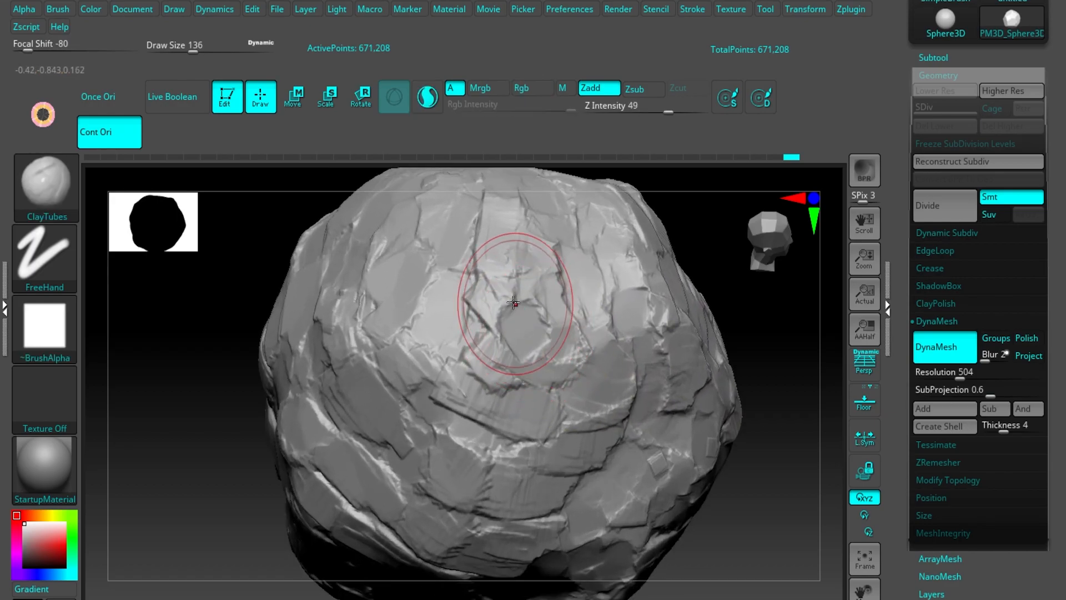
mouse_move(532, 273)
right_mouse_down()
mouse_move(553, 305)
mouse_move(530, 251)
mouse_move(524, 267)
mouse_move(528, 238)
mouse_move(556, 371)
right_mouse_up()
key("ctrl")
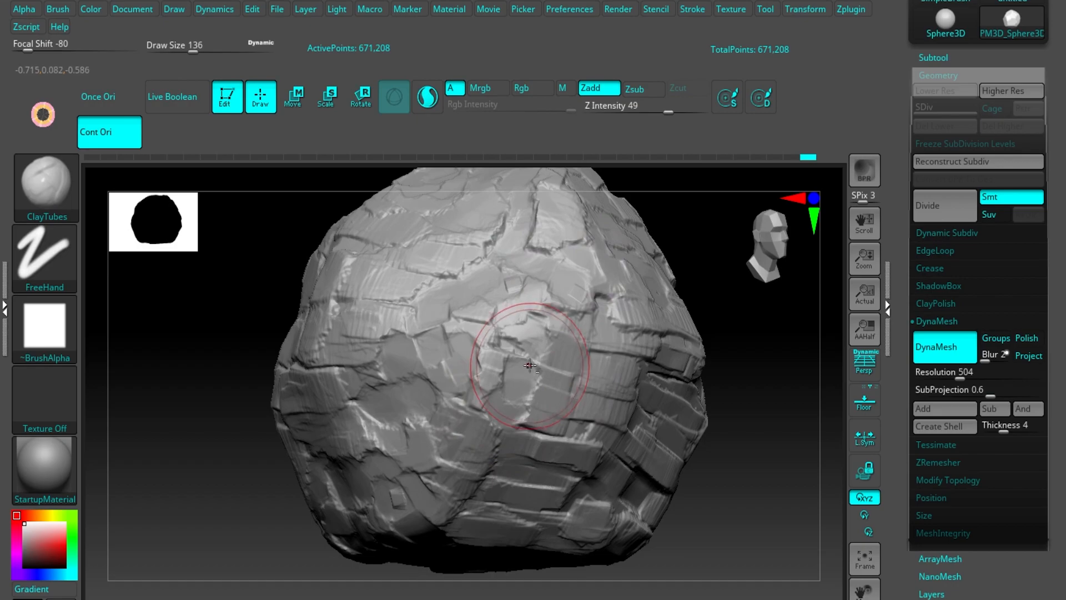
right_click_drag(551, 315, 538, 332)
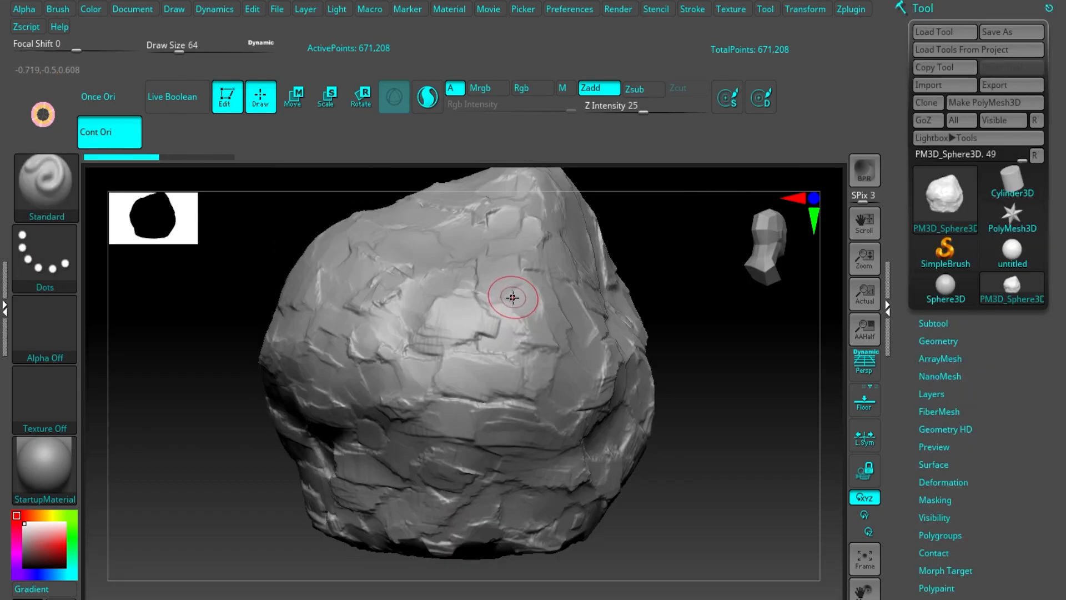
Step: Inspect the rock's silhouette and layered surface from several sides
right_click_drag(507, 293, 542, 358)
mouse_move(504, 331)
right_mouse_down()
mouse_move(478, 333)
mouse_move(516, 331)
mouse_move(489, 300)
mouse_move(510, 346)
mouse_move(482, 367)
mouse_move(516, 350)
mouse_move(502, 364)
mouse_move(495, 326)
mouse_move(527, 325)
mouse_move(541, 383)
mouse_move(481, 376)
mouse_move(507, 368)
mouse_move(506, 345)
right_mouse_up()
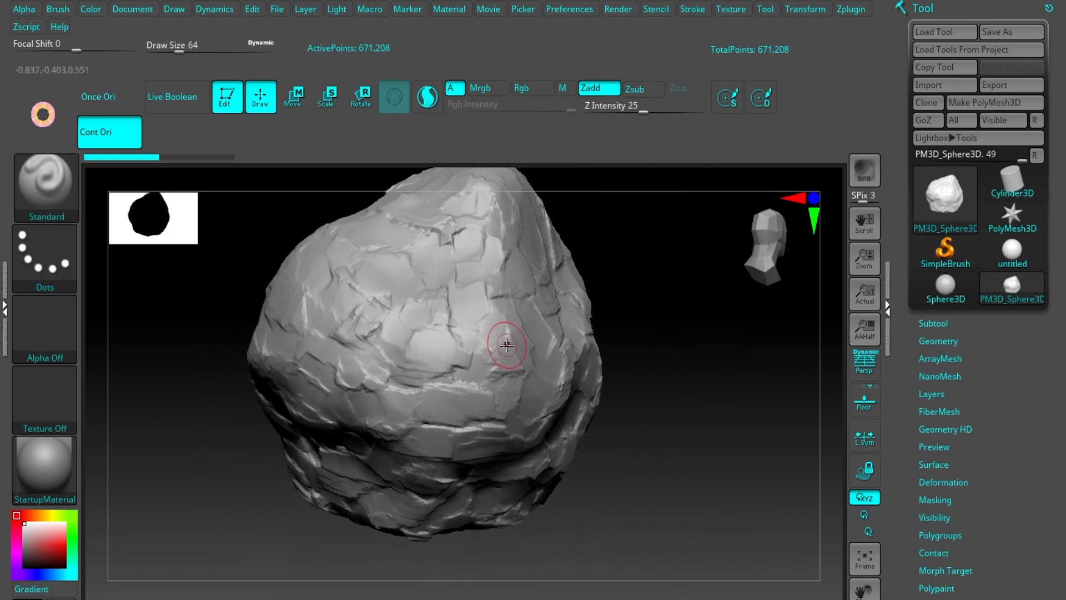
right_click_drag(516, 306, 541, 325, "alt")
mouse_move(541, 269)
right_mouse_down("ctrl")
mouse_move(521, 257)
mouse_move(520, 314)
mouse_move(564, 362)
mouse_move(545, 311)
mouse_move(550, 320)
mouse_move(564, 310)
right_mouse_up("ctrl")
mouse_move(595, 357)
right_mouse_down("ctrl")
mouse_move(552, 321)
mouse_move(515, 326)
mouse_move(452, 283)
mouse_move(443, 336)
right_mouse_up("ctrl")
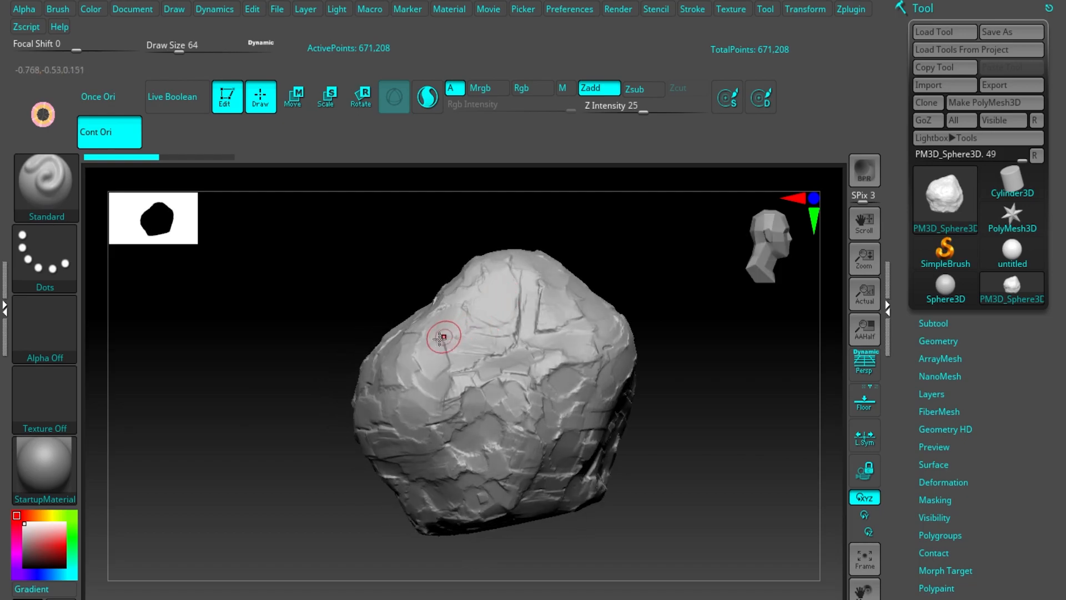
mouse_move(602, 329)
right_mouse_down()
mouse_move(555, 361)
mouse_move(564, 357)
mouse_move(525, 365)
mouse_move(485, 331)
mouse_move(507, 374)
mouse_move(493, 333)
mouse_move(502, 341)
mouse_move(436, 360)
mouse_move(488, 396)
mouse_move(480, 330)
right_mouse_up()
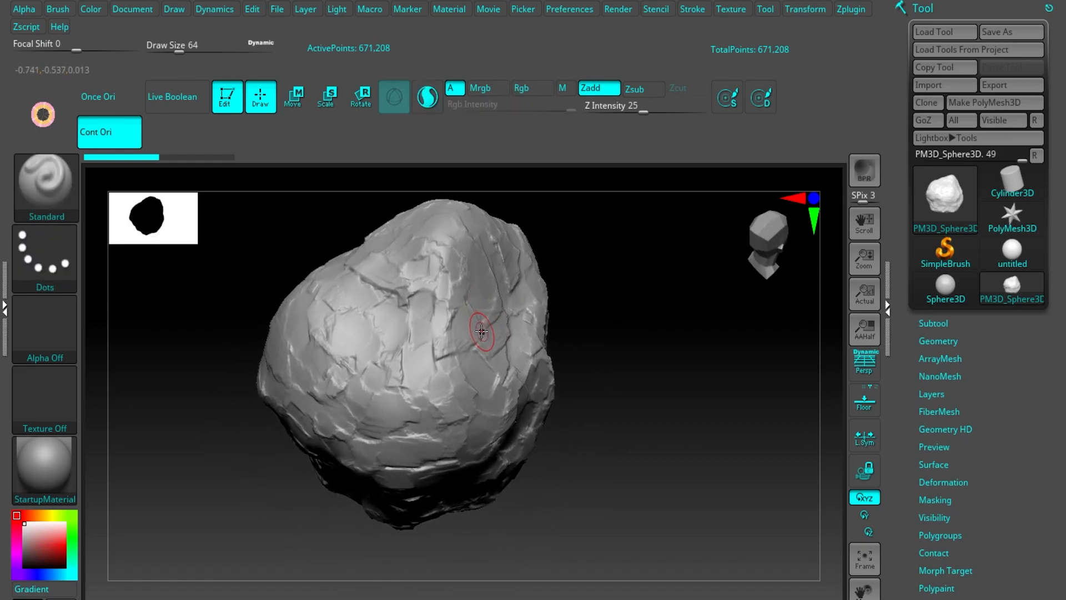
Step: Adjust the rock's overall silhouette from several sides with the Move brush at draw size 136
key("b")
key("m")
key("Escape")
key("b")
key("m")
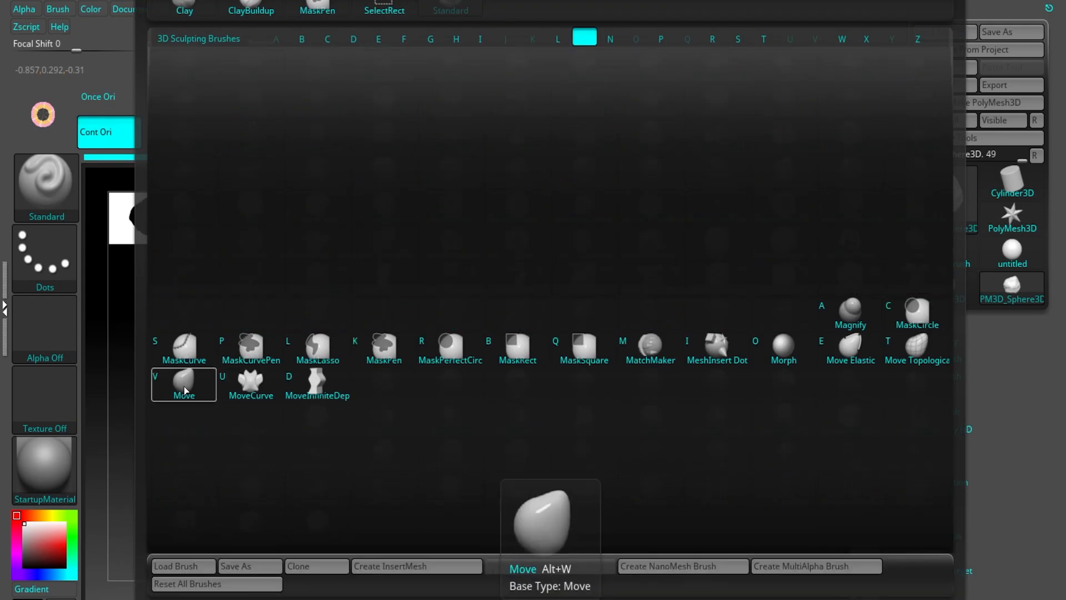
left_click(186, 383)
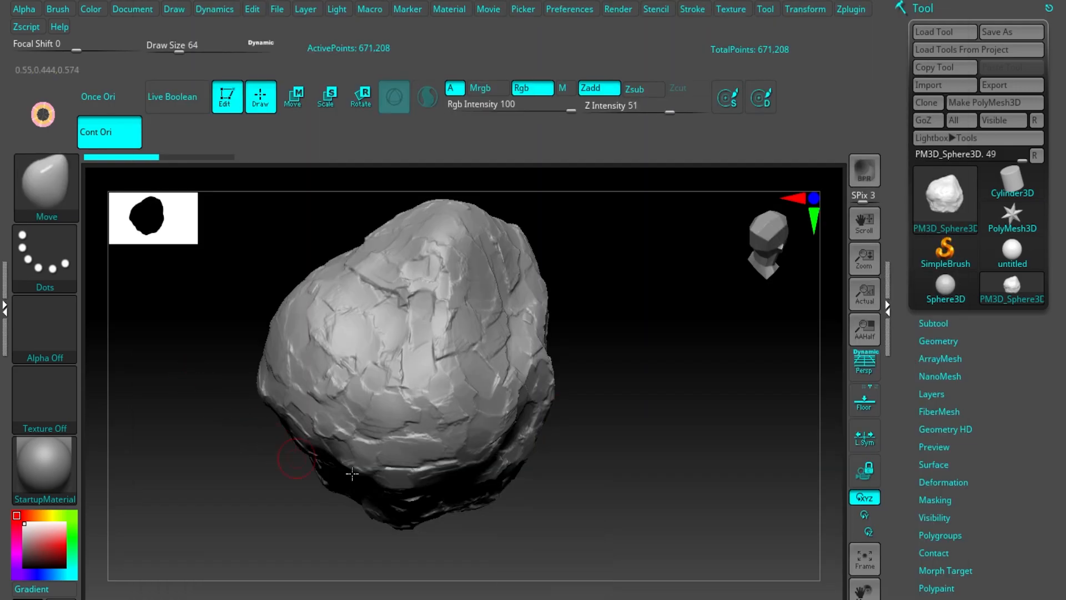
key("s")
left_click_drag(473, 363, 485, 359)
right_click_drag(468, 394, 458, 354)
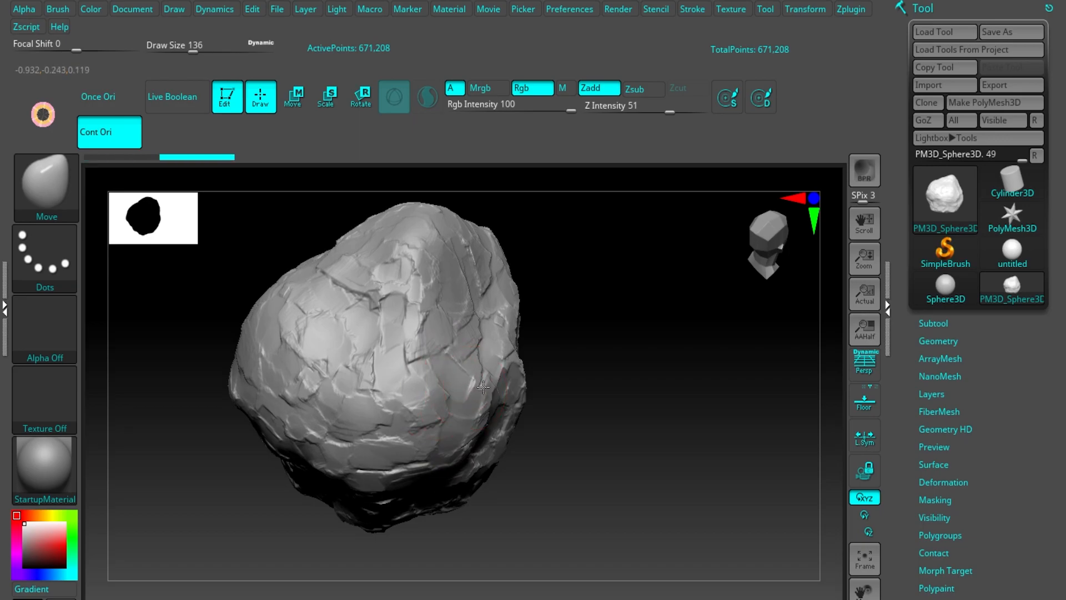
right_click_drag(482, 356, 517, 342)
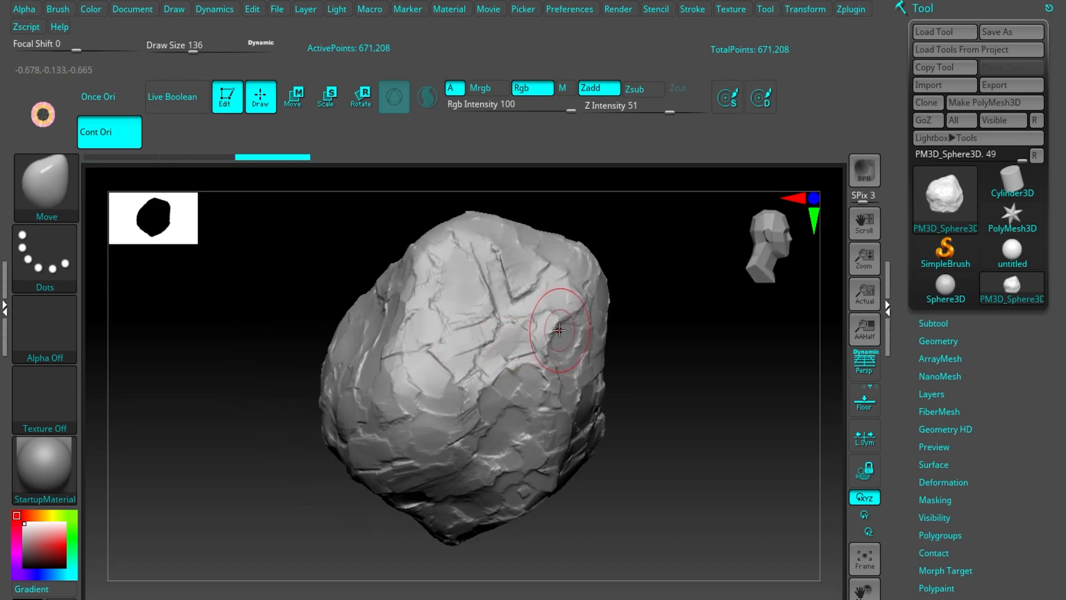
mouse_move(572, 286)
right_mouse_down()
mouse_move(600, 309)
mouse_move(497, 322)
mouse_move(532, 315)
right_mouse_up()
mouse_move(571, 381)
right_mouse_down()
mouse_move(465, 396)
mouse_move(489, 369)
mouse_move(535, 383)
mouse_move(519, 406)
mouse_move(489, 401)
right_mouse_up()
key("ctrl")
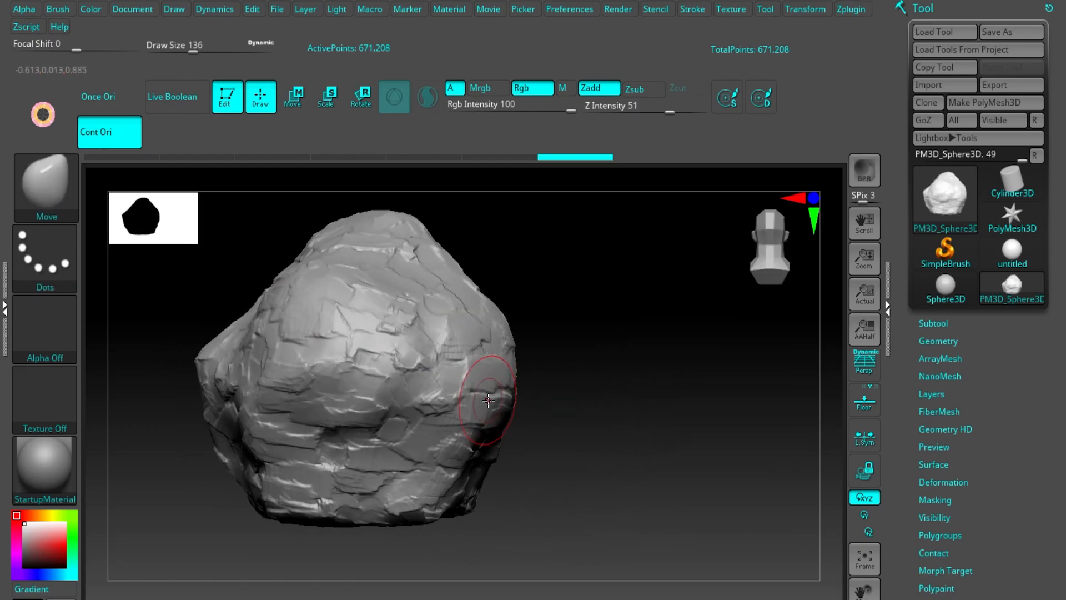
right_click_drag(365, 347, 809, 300)
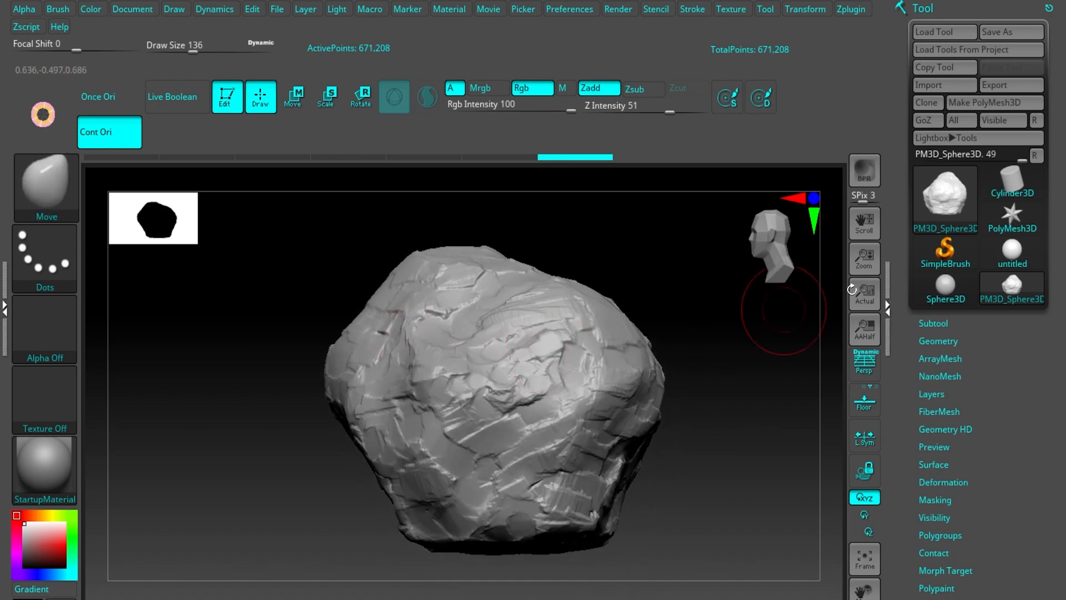
Step: Switch to the reference image board and examine the shapes and ledges of the brown boulders up close
left_click(1009, 2)
left_click(370, 598)
scroll(567, 327, "down", 2)
scroll(564, 330, "down", 4)
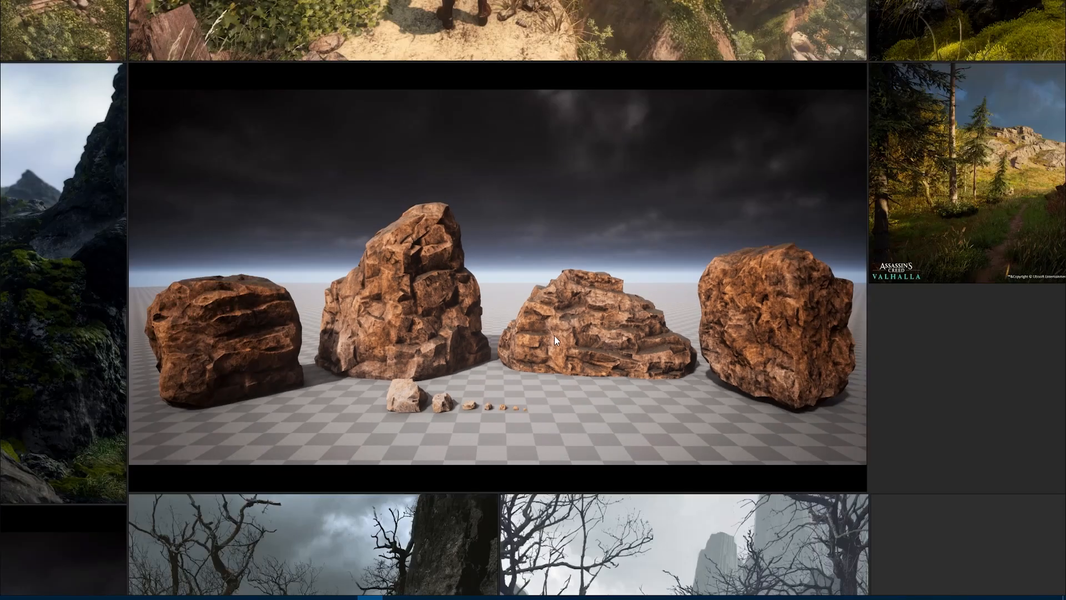
middle_click_drag(461, 355, 638, 335)
scroll(455, 315, "up", 4)
scroll(456, 314, "down", 2)
middle_click_drag(559, 306, 242, 335)
middle_click_drag(792, 345, 575, 369)
scroll(661, 363, "up", 2)
scroll(661, 363, "up", 4)
scroll(658, 353, "down", 2)
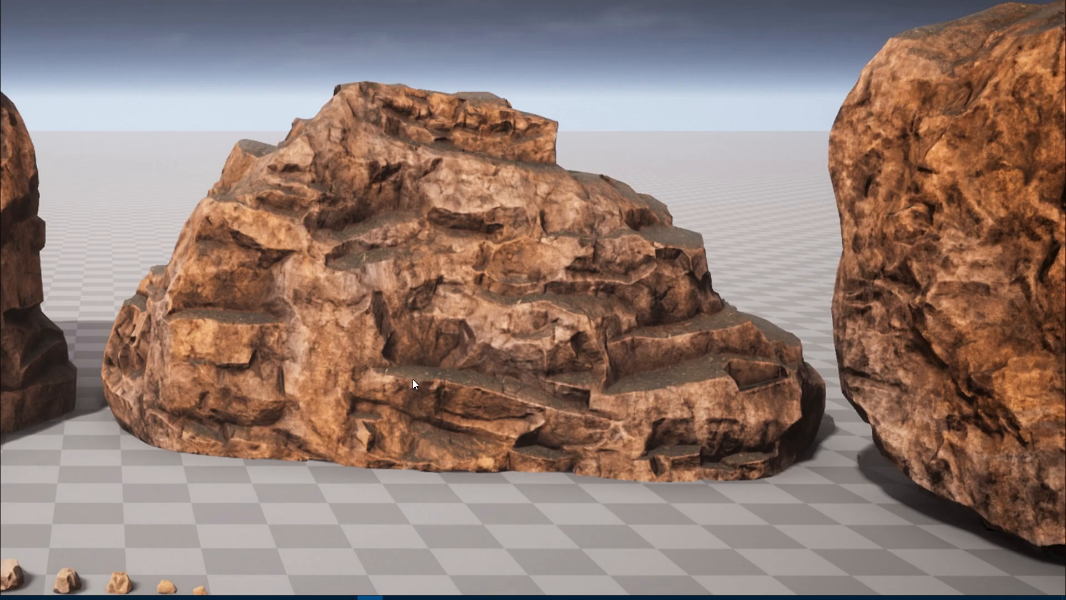
Step: Examine the stacked, layered rock in the other boulder reference image, focusing on its ledges and broken edges
scroll(469, 388, "down", 7)
middle_click_drag(392, 403, 773, 155)
middle_click_drag(387, 287, 651, 88)
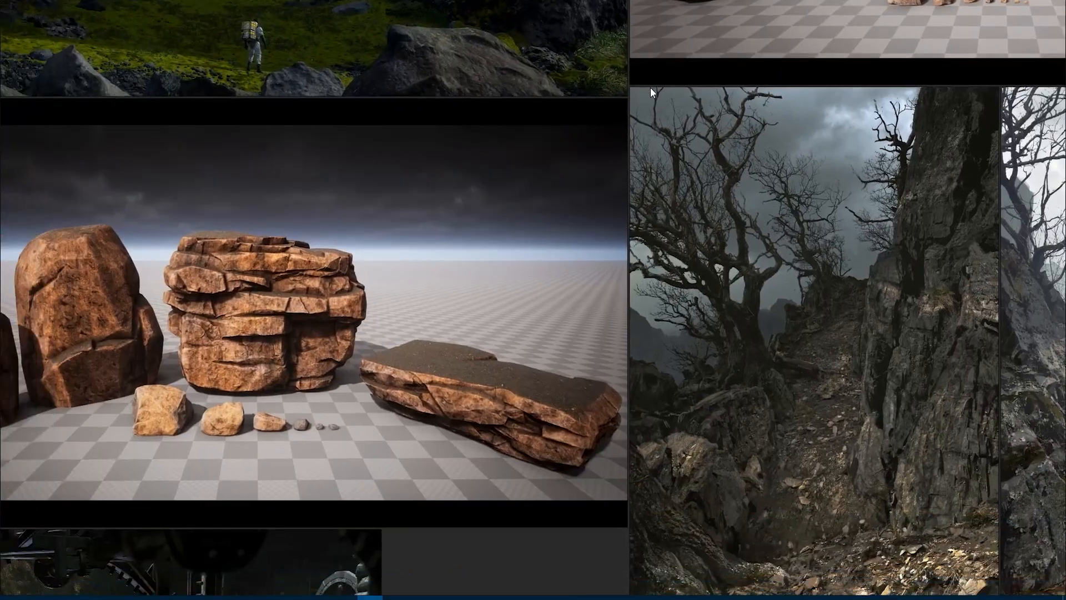
scroll(215, 371, "up", 3)
middle_click_drag(383, 311, 474, 286)
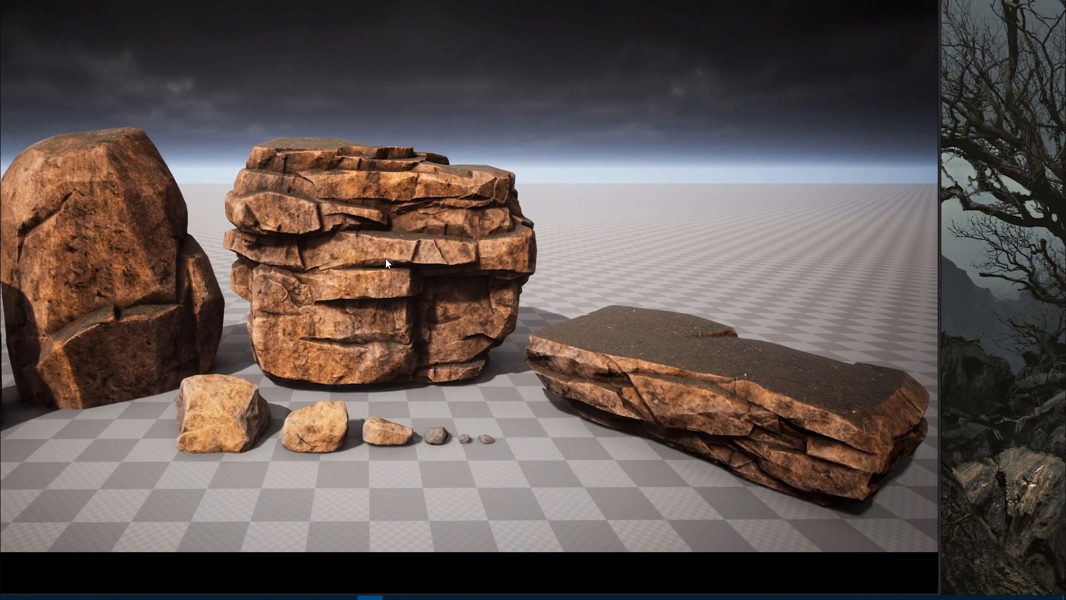
middle_click_drag(409, 201, 475, 248)
scroll(466, 308, "up", 3)
scroll(464, 308, "up", 3)
scroll(464, 297, "down", 1)
middle_click_drag(376, 354, 467, 327)
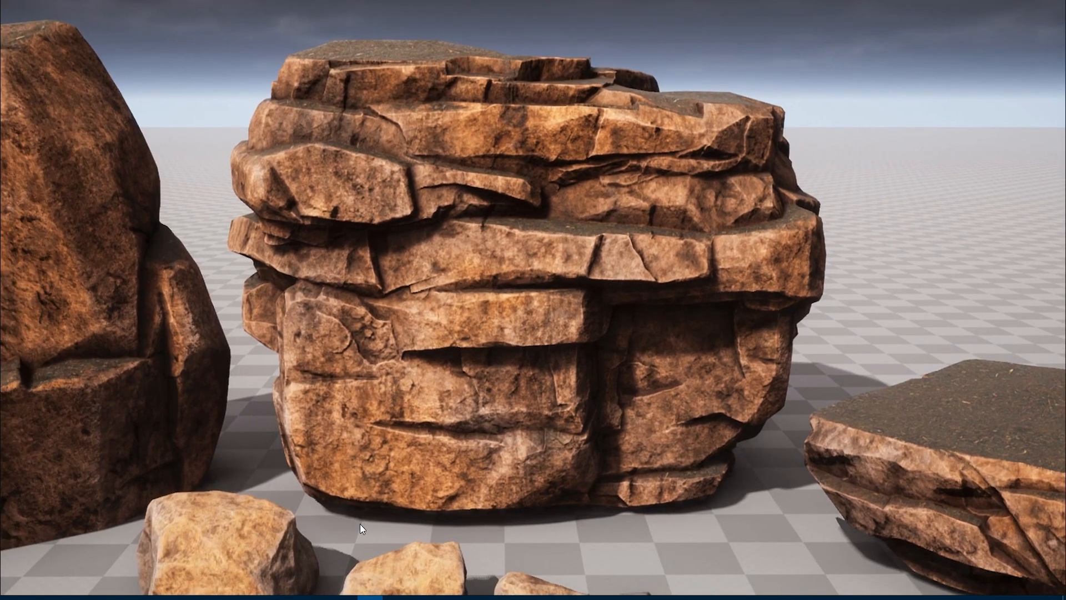
scroll(325, 371, "down", 2)
middle_click_drag(325, 371, 393, 385)
middle_click_drag(602, 323, 446, 335)
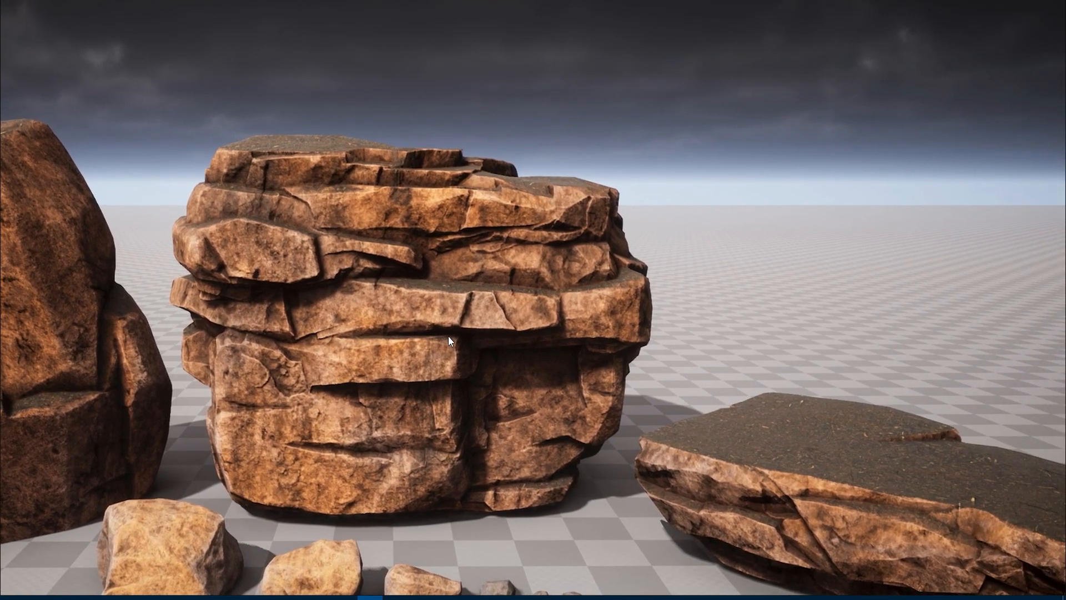
Step: Reframe the board on the layered rock and study how its large planes relate to the smaller cracks
key("ctrl+f")
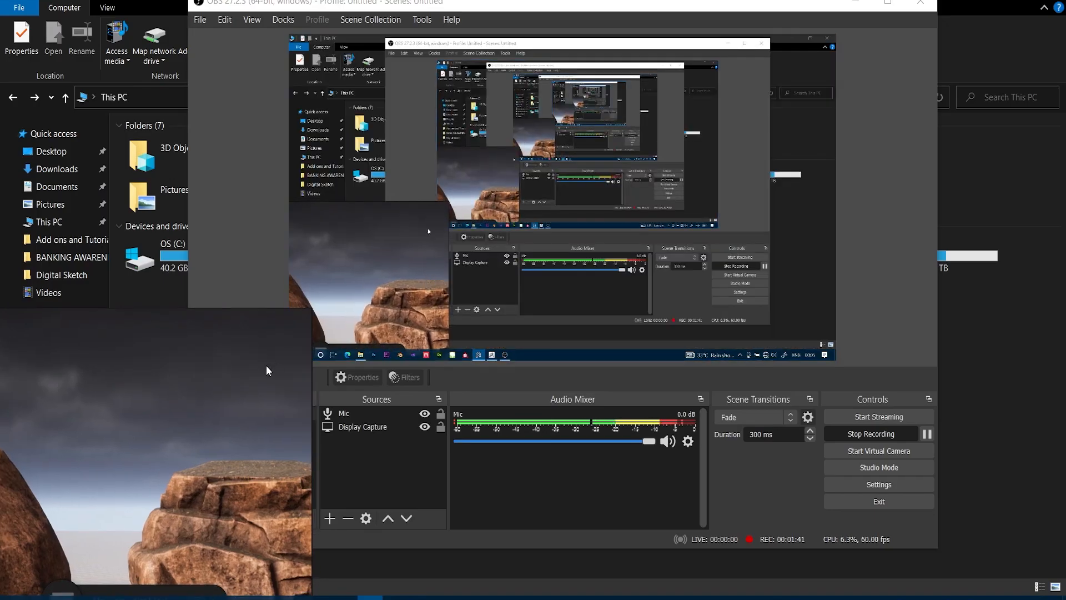
key("ctrl+f")
middle_click_drag(278, 359, 595, 175)
scroll(431, 255, "up", 2)
scroll(431, 255, "up", 3)
scroll(572, 225, "down", 3)
middle_click_drag(680, 261, 428, 277)
scroll(556, 272, "up", 2)
scroll(543, 290, "down", 1)
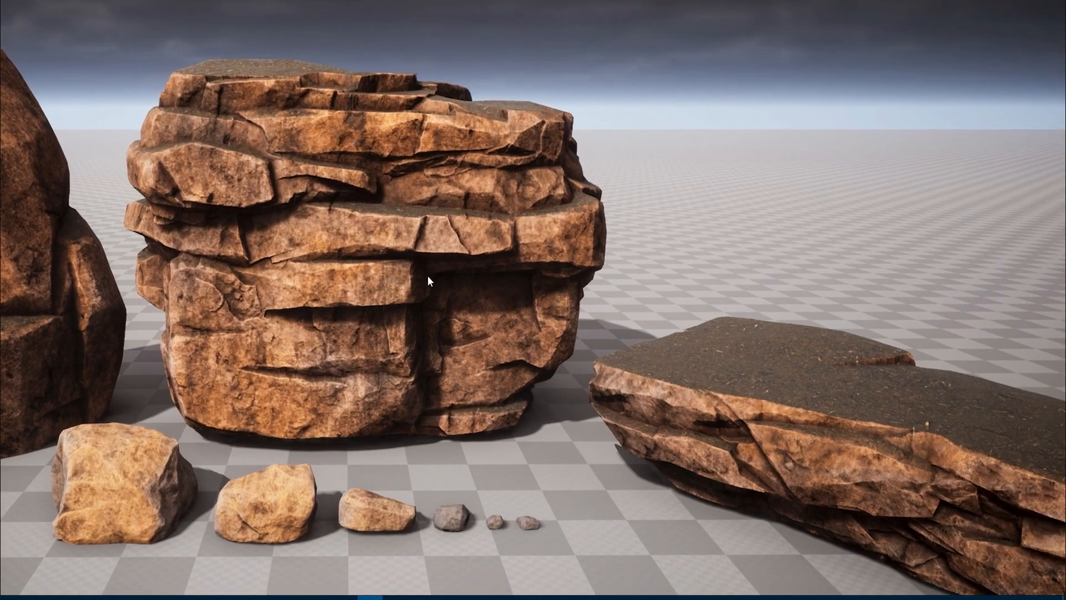
scroll(428, 244, "down", 1)
middle_click_drag(370, 210, 451, 258)
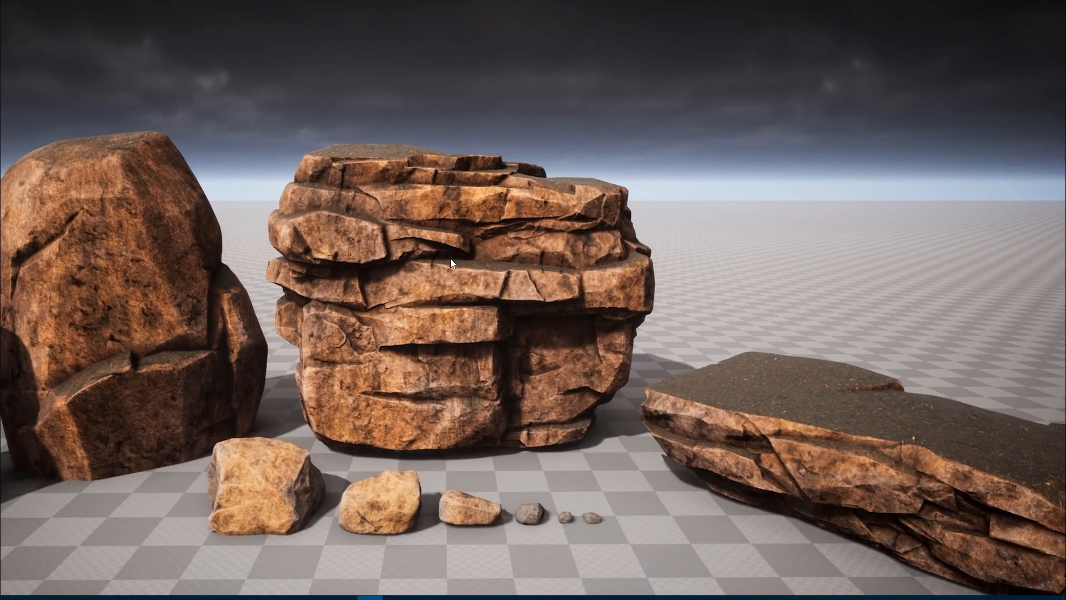
scroll(464, 262, "up", 1)
scroll(568, 332, "down", 2)
scroll(568, 332, "up", 3)
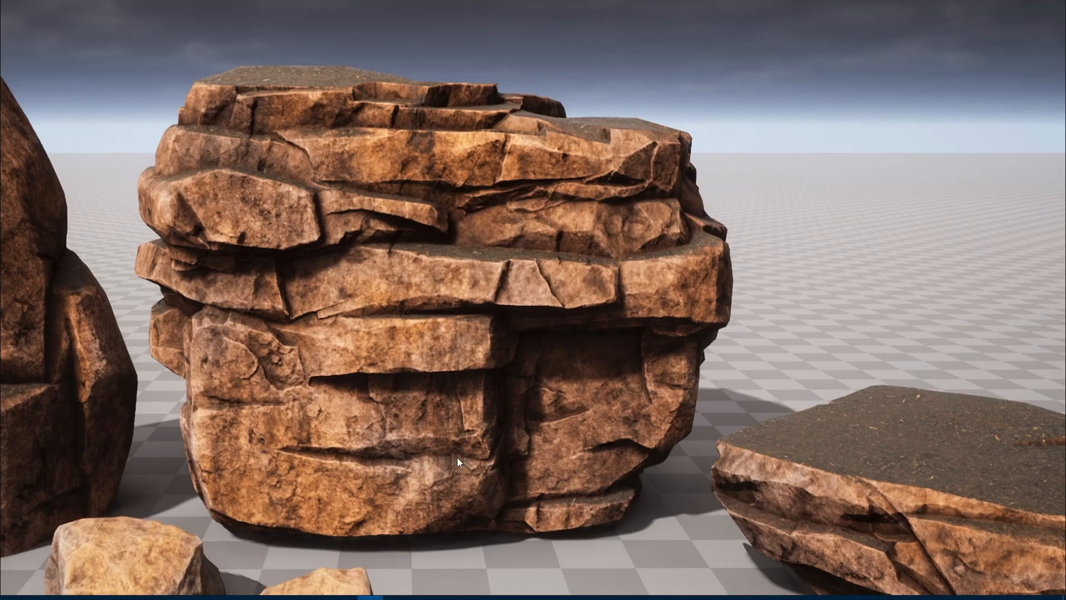
scroll(470, 398, "down", 2)
middle_click_drag(471, 398, 509, 362)
scroll(509, 362, "up", 3)
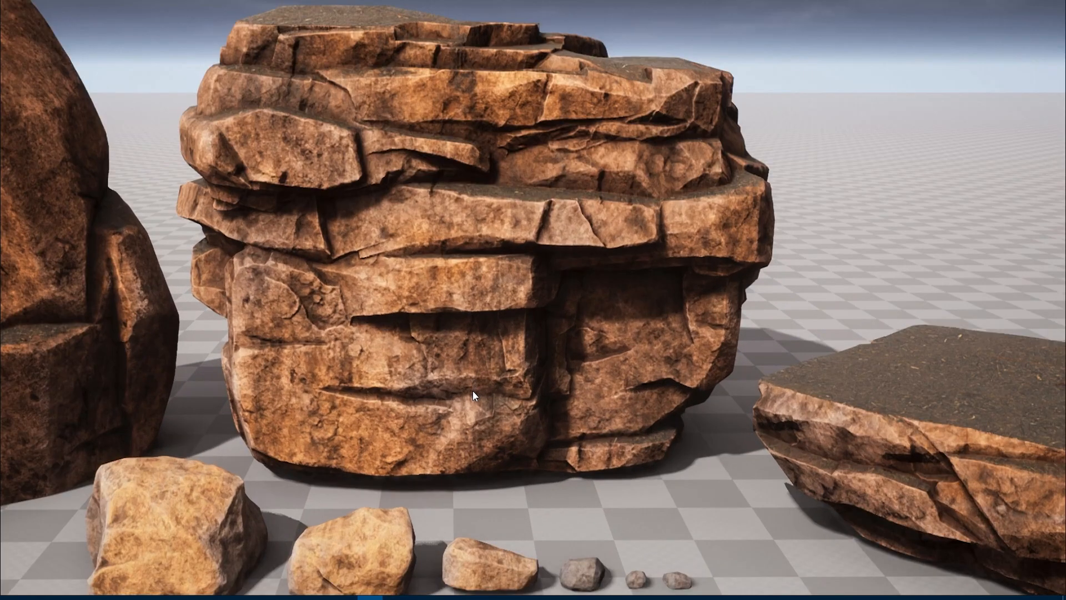
middle_click_drag(469, 401, 421, 380)
Step: Switch back to ZBrush, load the TrimSmoothBorder brush from the Trim folder of the brush library, and make it active
mouse_move(395, 598)
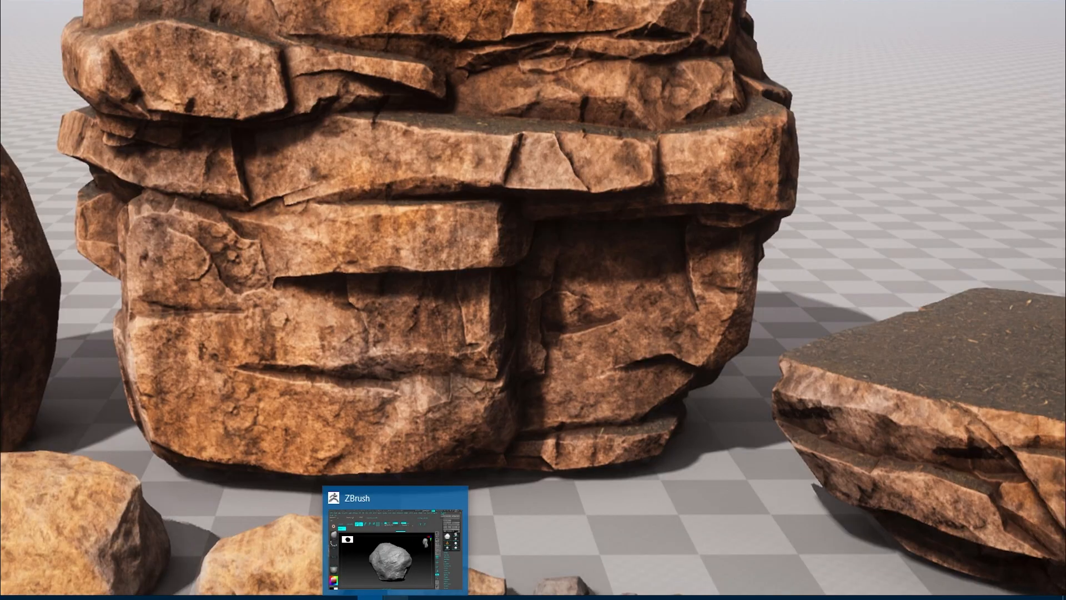
left_click(396, 550)
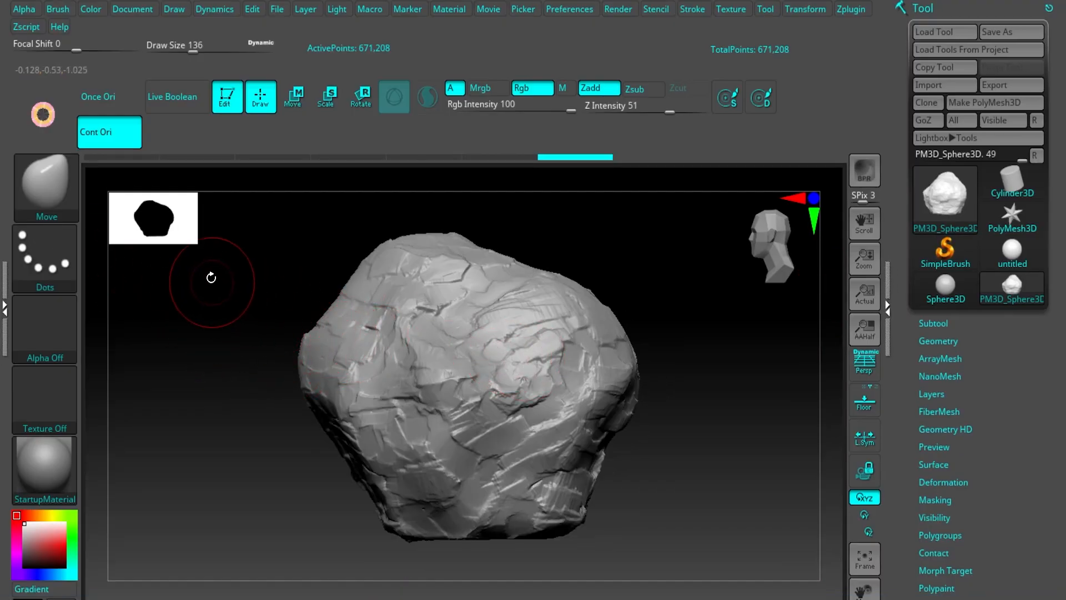
left_click(35, 179)
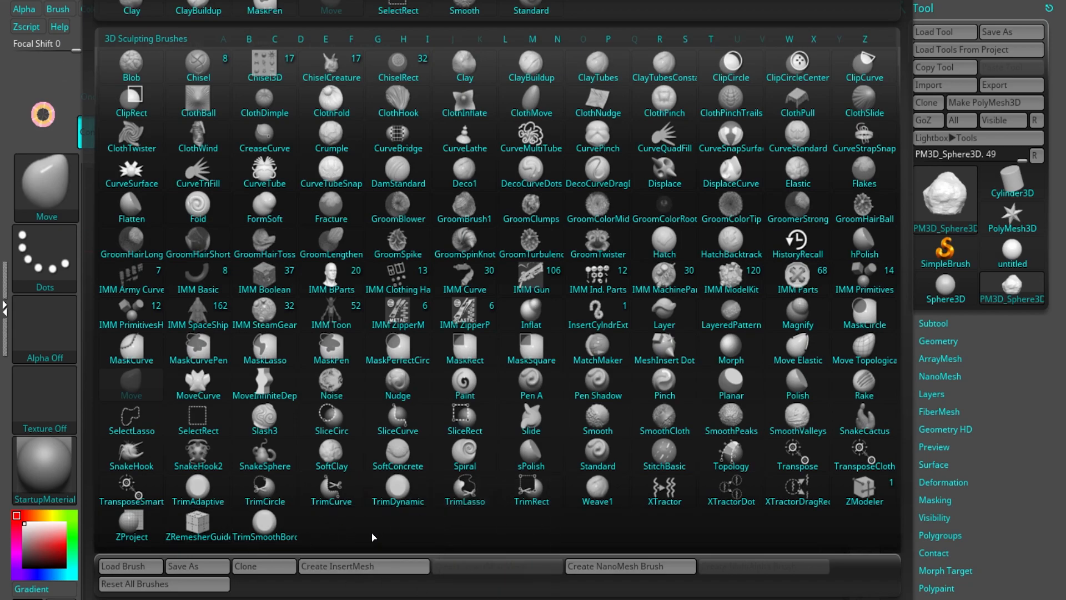
key("Escape")
mouse_move(482, 239)
right_mouse_down()
mouse_move(439, 283)
mouse_move(496, 258)
right_mouse_up()
mouse_move(508, 339)
right_mouse_down("shift")
mouse_move(467, 333)
mouse_move(503, 384)
mouse_move(505, 370)
right_mouse_up("shift")
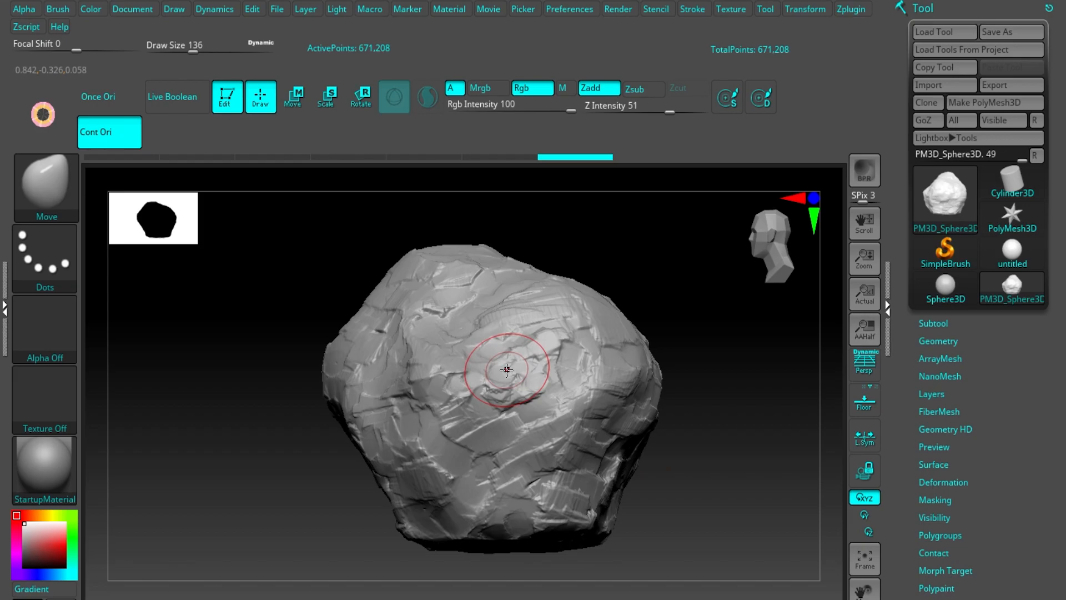
key("comma")
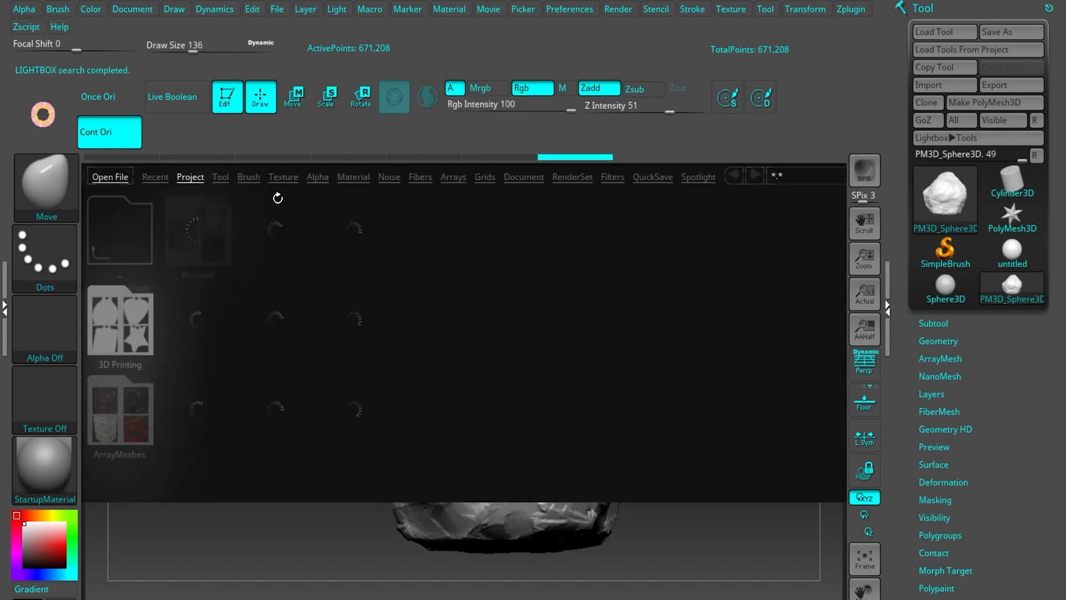
left_click(249, 176)
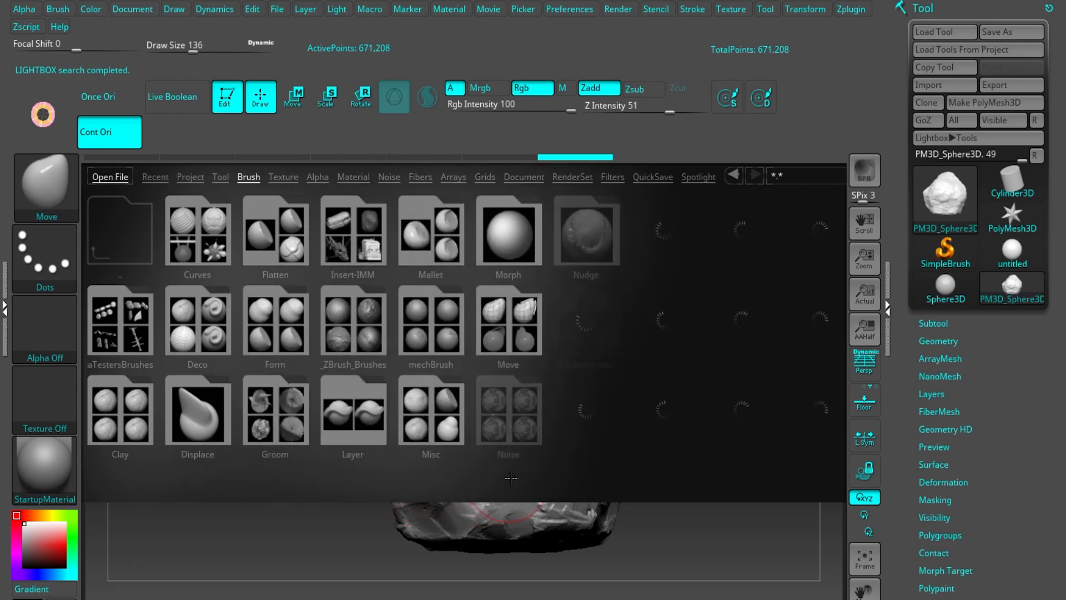
left_click_drag(469, 464, 305, 468)
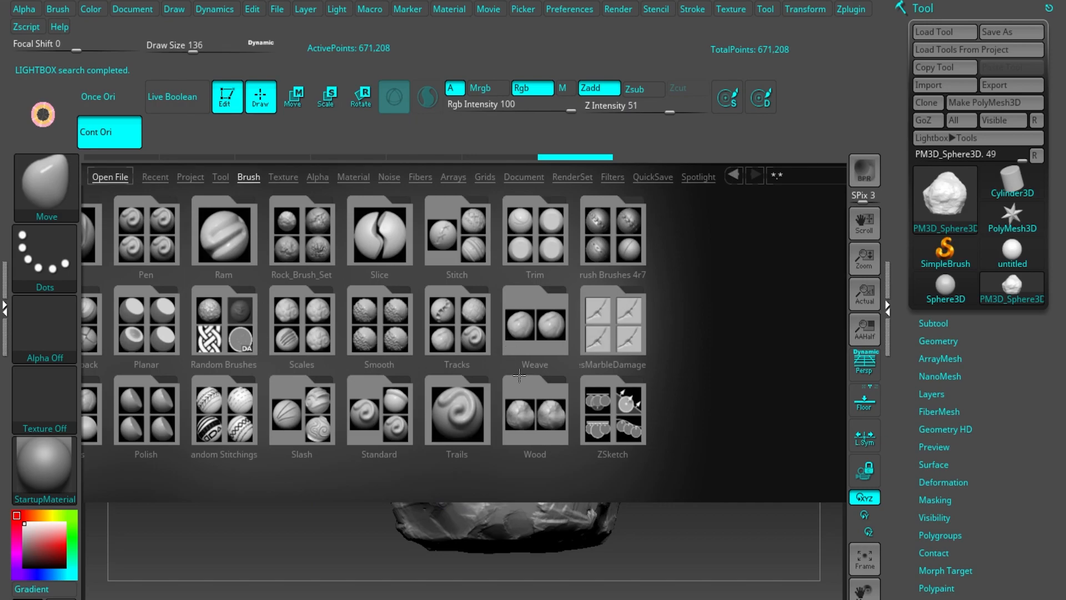
double_click(535, 249)
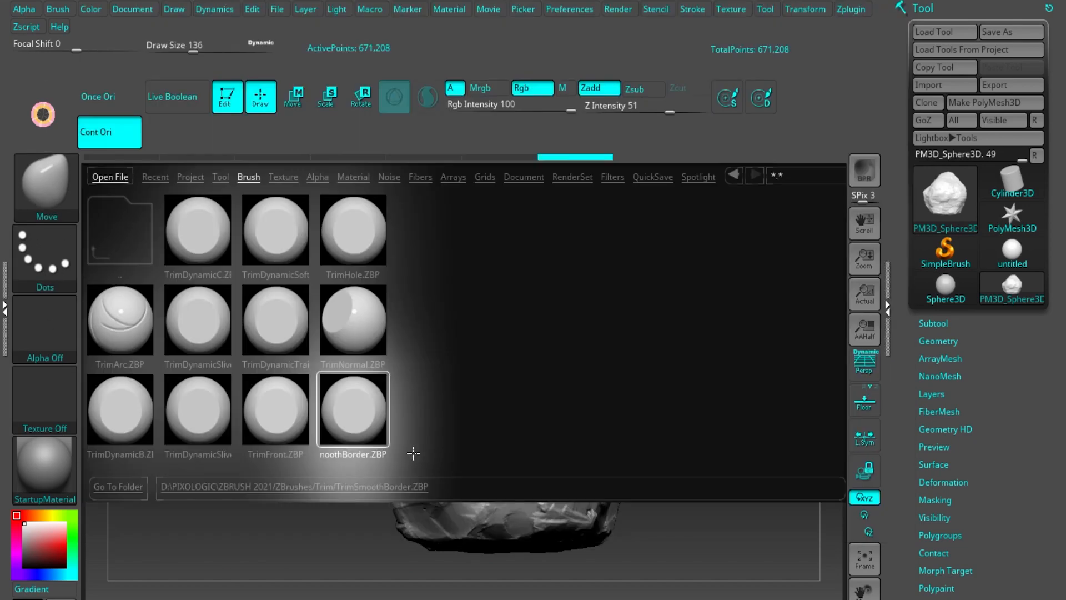
left_click(54, 178)
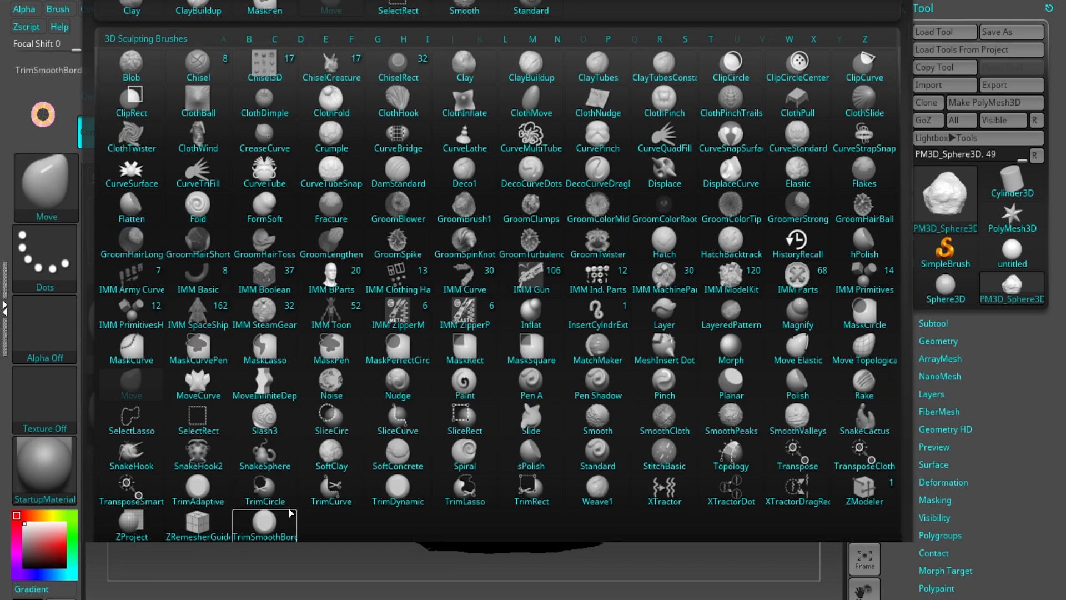
left_click(265, 525)
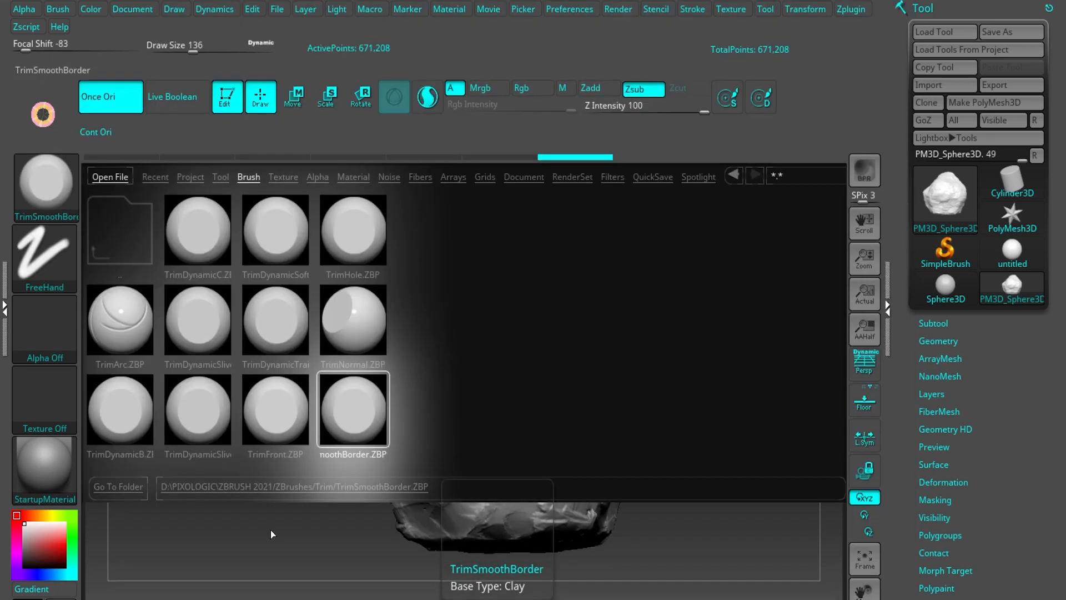
Step: Assign the square Alpha 28 to the TrimSmoothBorder brush and set its focal shift to -92
left_click(44, 326)
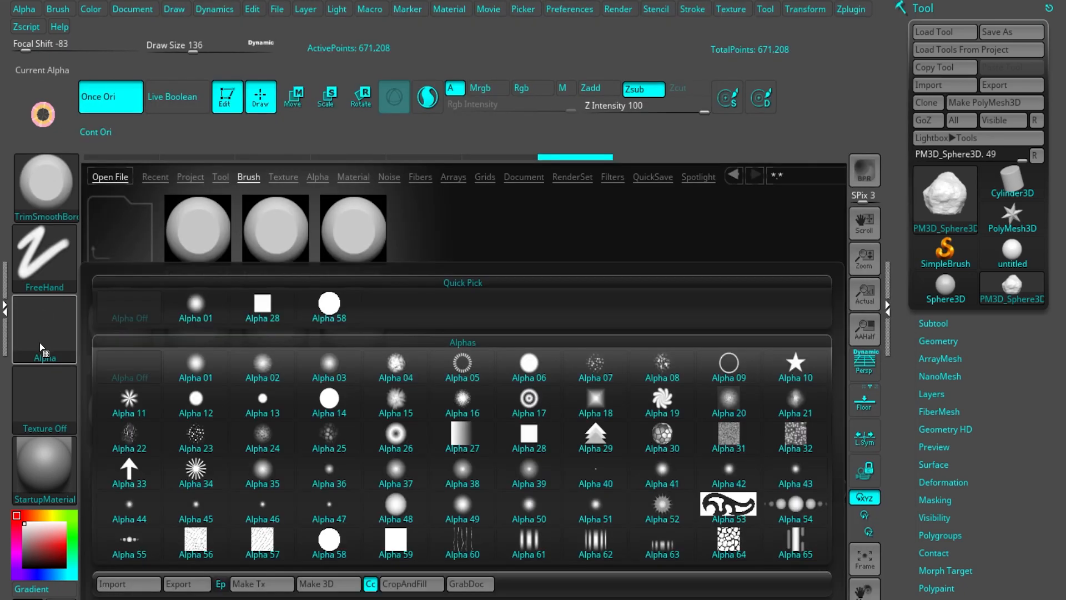
left_click(264, 313)
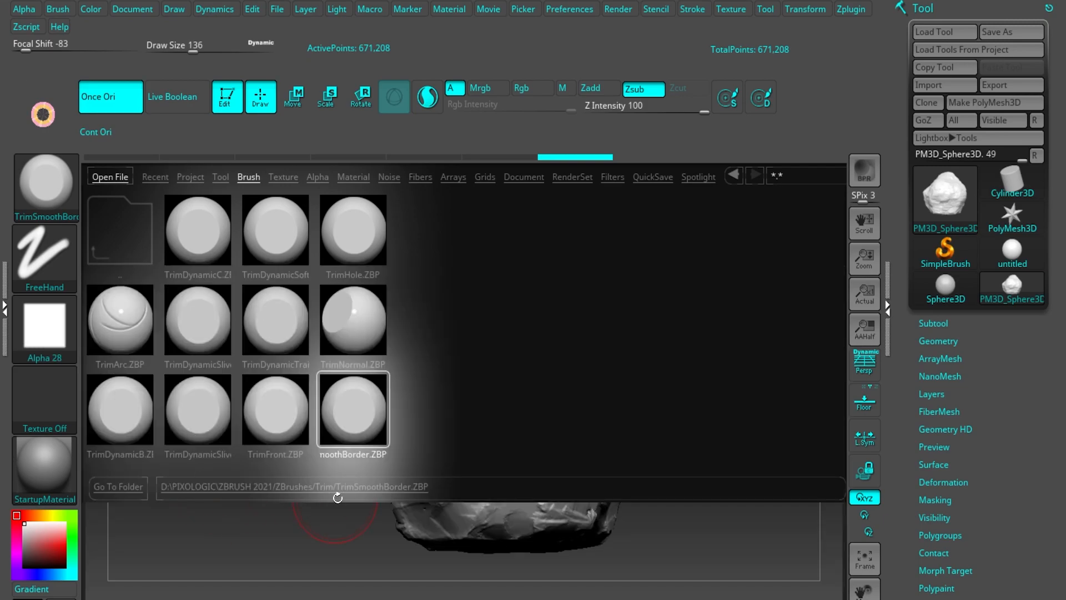
left_click(310, 521)
right_click_drag(403, 391, 433, 342, "alt")
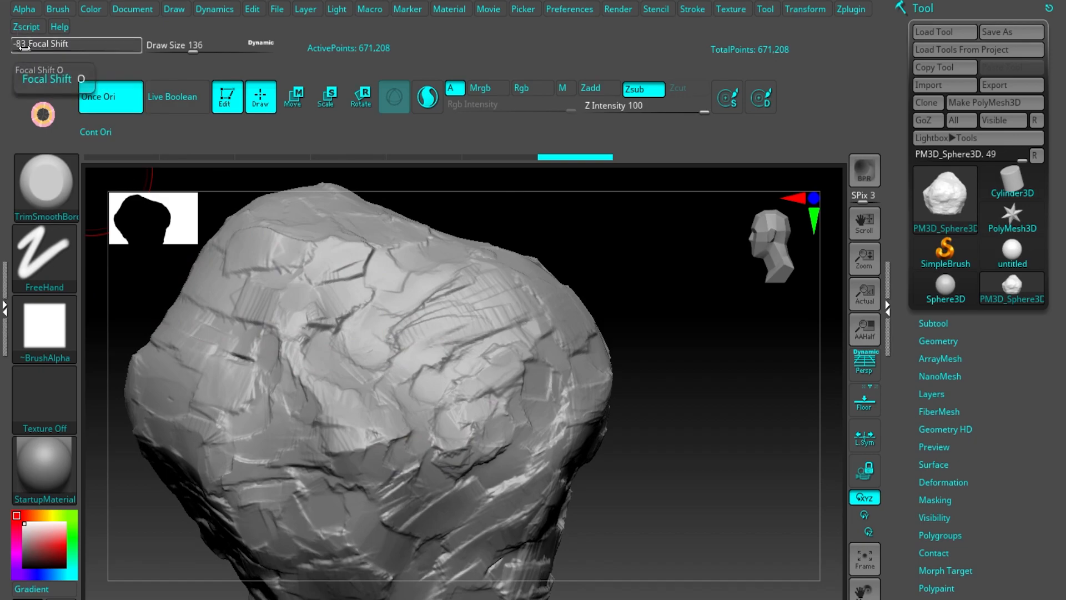
left_click_drag(25, 48, 22, 48)
Step: Trim the first flat planes into the layered clay on the rock's upper side with TrimSmoothBorder, reducing the brush size
right_click_drag(383, 302, 316, 230, "alt")
left_click_drag(370, 305, 442, 263)
right_click_drag(408, 266, 393, 378)
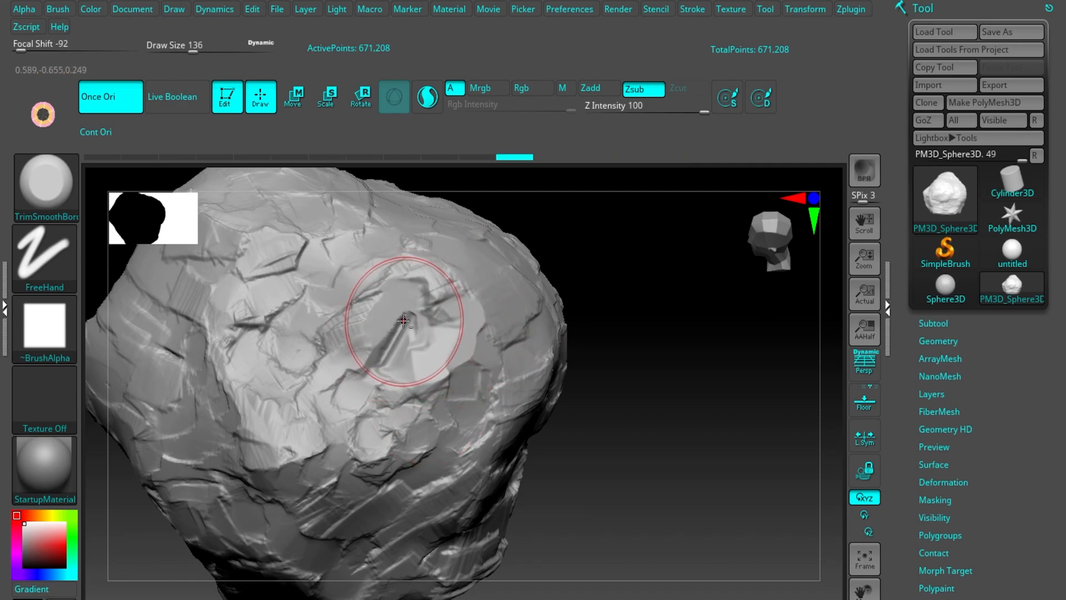
right_click_drag(403, 321, 422, 356)
mouse_move(488, 297)
right_mouse_down()
mouse_move(550, 278)
mouse_move(555, 364)
right_mouse_up()
key("bracketleft")
key("bracketleft")
key("bracketleft")
key("bracketleft")
key("bracketleft")
key("bracketleft")
key("bracketleft")
left_click_drag(555, 364, 552, 413)
mouse_move(552, 414)
right_mouse_down()
mouse_move(521, 465)
mouse_move(509, 376)
mouse_move(535, 333)
mouse_move(465, 313)
mouse_move(521, 270)
mouse_move(545, 293)
mouse_move(530, 267)
right_mouse_up()
Step: Enlarge the brush to draw size 116 and flatten raised clay into angular planes across the adjoining surface
key("bracketright")
key("bracketright")
key("bracketright")
key("bracketright")
key("bracketright")
left_click_drag(530, 266, 535, 282)
right_click_drag(536, 282, 508, 217)
left_click_drag(508, 217, 516, 272)
mouse_move(516, 272)
right_mouse_down()
mouse_move(540, 273)
mouse_move(489, 294)
right_mouse_up()
left_click_drag(489, 295, 495, 345)
right_click_drag(494, 344, 500, 311)
left_click_drag(500, 311, 511, 345)
Step: Continue cutting flat facets with TrimSmoothBorder around the rock toward its top
right_click_drag(511, 344, 568, 366)
left_click_drag(514, 317, 517, 347)
right_click_drag(518, 347, 518, 255)
left_click_drag(518, 255, 524, 283)
right_click_drag(524, 283, 503, 239)
left_click_drag(503, 239, 514, 291)
mouse_move(513, 292)
right_mouse_down()
mouse_move(539, 229)
mouse_move(464, 225)
right_mouse_up()
left_click_drag(464, 225, 472, 278)
mouse_move(472, 278)
right_mouse_down()
mouse_move(500, 311)
mouse_move(438, 381)
right_mouse_up()
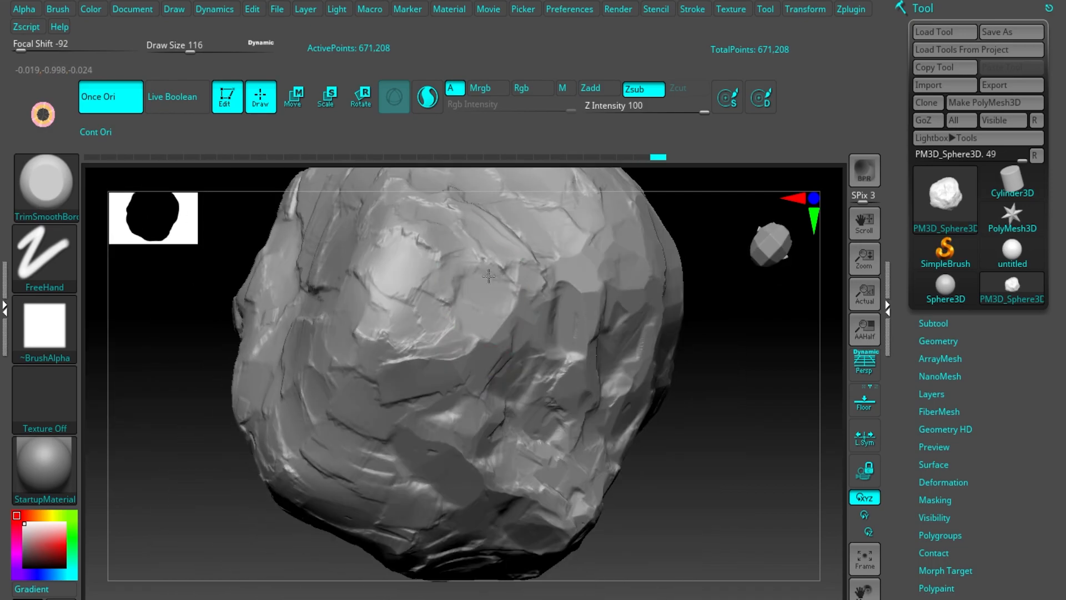
Step: Trim further planes over the remaining rough layers on the neighbouring sides, enlarging the brush to draw size 158
right_click_drag(516, 360, 502, 303)
left_click_drag(503, 303, 504, 328)
mouse_move(504, 328)
right_mouse_down()
mouse_move(517, 285)
mouse_move(552, 306)
right_mouse_up()
left_click_drag(553, 306, 557, 333)
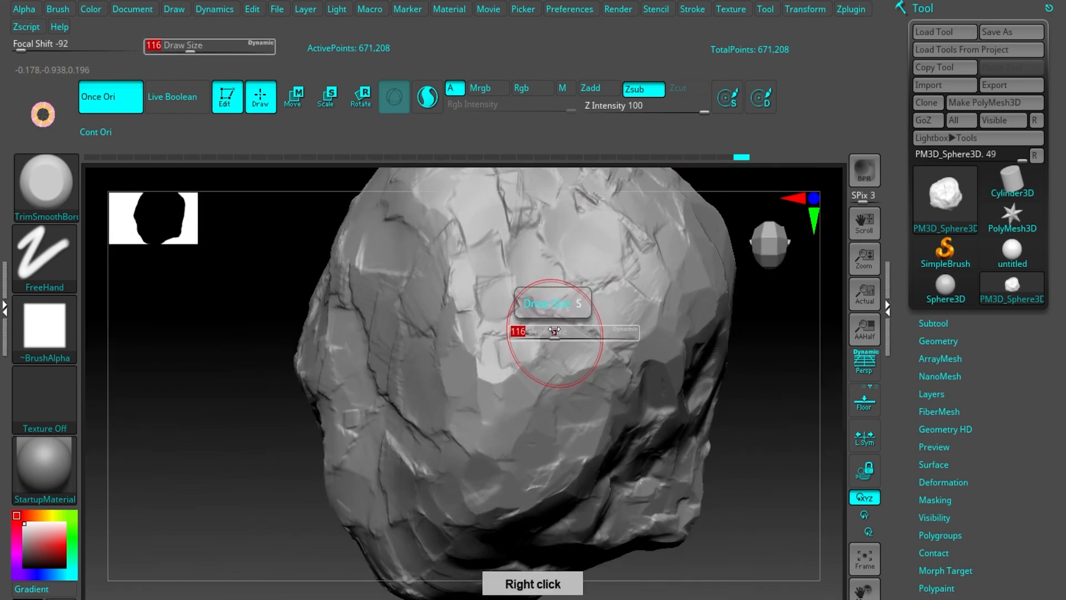
right_click_drag(557, 333, 502, 270)
key("bracketright")
left_click_drag(502, 270, 507, 297)
mouse_move(507, 297)
right_mouse_down()
mouse_move(464, 335)
mouse_move(488, 272)
right_mouse_up()
left_click_drag(488, 272, 496, 319)
mouse_move(496, 320)
right_mouse_down()
mouse_move(512, 326)
mouse_move(451, 286)
right_mouse_up()
left_click_drag(451, 286, 455, 312)
mouse_move(450, 240)
right_mouse_down()
mouse_move(548, 352)
mouse_move(522, 311)
mouse_move(647, 376)
mouse_move(559, 309)
mouse_move(514, 334)
mouse_move(569, 424)
mouse_move(586, 360)
mouse_move(545, 335)
mouse_move(537, 402)
mouse_move(410, 382)
mouse_move(381, 310)
mouse_move(500, 332)
mouse_move(477, 375)
right_mouse_up()
Step: Lower TrimSmoothBorder's Z Intensity to 40 and trim softer planes around the rock's lower sides, reducing the draw size to 90
type("u40")
key("Return")
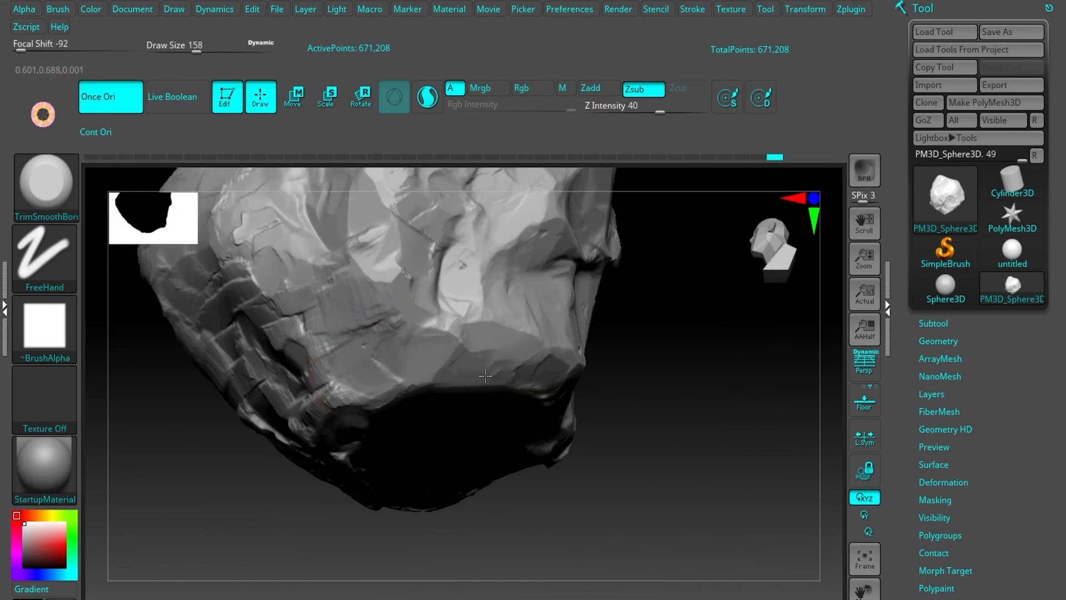
mouse_move(435, 324)
right_mouse_down()
mouse_move(365, 321)
mouse_move(388, 353)
mouse_move(462, 305)
mouse_move(412, 359)
mouse_move(488, 311)
mouse_move(683, 350)
mouse_move(656, 433)
right_mouse_up()
left_click_drag(478, 372, 345, 329)
right_click_drag(345, 329, 498, 429)
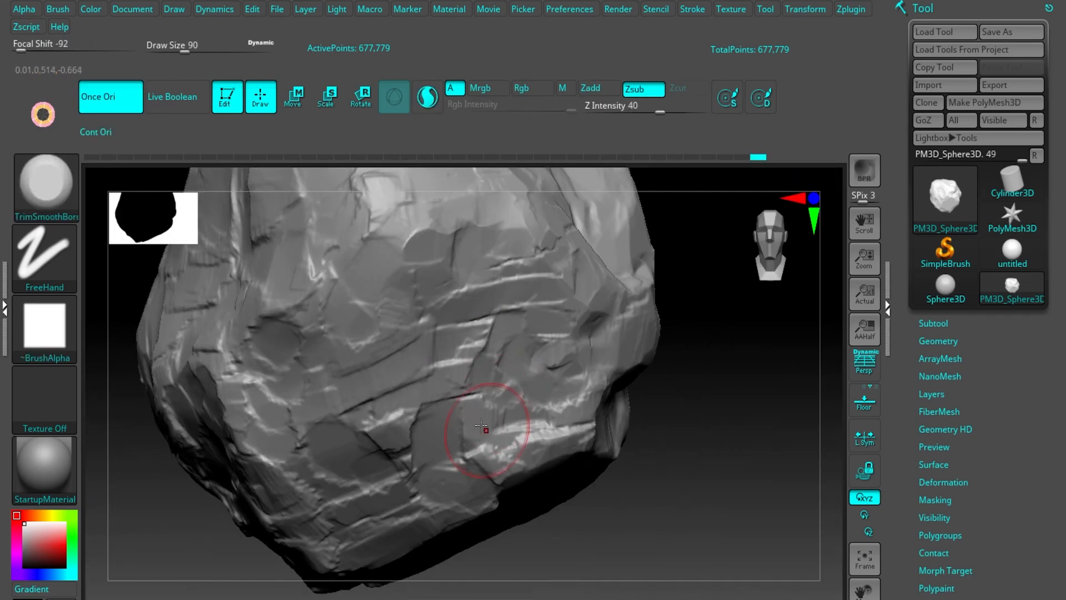
mouse_move(510, 358)
right_mouse_down()
mouse_move(488, 347)
mouse_move(546, 400)
mouse_move(481, 342)
mouse_move(357, 305)
mouse_move(440, 328)
mouse_move(400, 352)
mouse_move(508, 325)
mouse_move(542, 333)
mouse_move(507, 273)
mouse_move(543, 353)
mouse_move(599, 330)
mouse_move(590, 353)
mouse_move(543, 357)
mouse_move(581, 341)
mouse_move(606, 358)
mouse_move(512, 359)
mouse_move(657, 374)
mouse_move(635, 376)
mouse_move(571, 317)
mouse_move(611, 383)
mouse_move(598, 401)
mouse_move(608, 379)
right_mouse_up()
left_click_drag(604, 369, 614, 357)
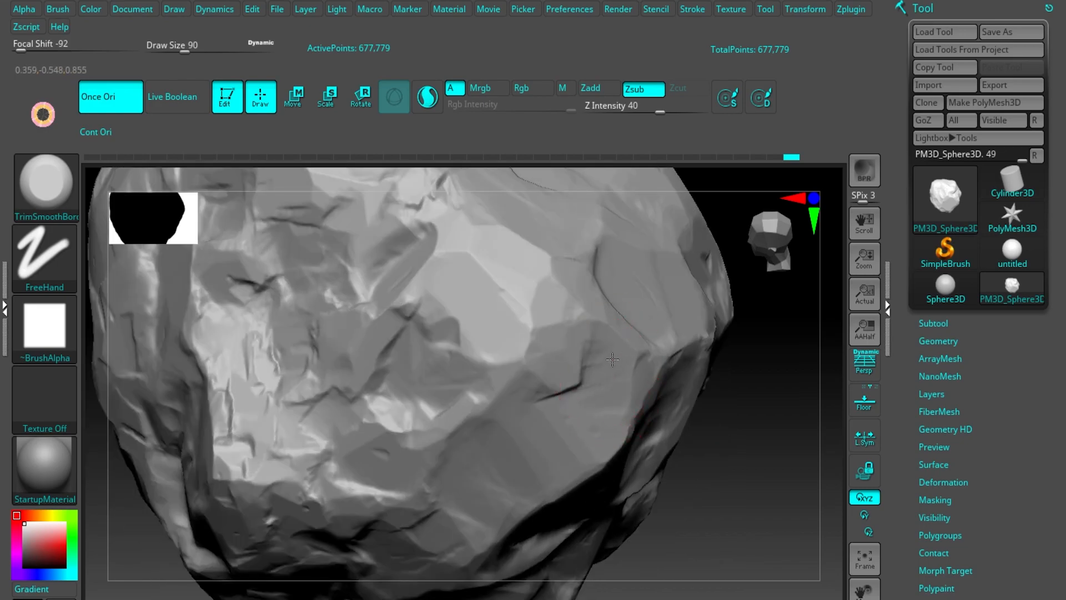
Step: Refine smaller facets on the adjoining underside and edges, trimming at draw size 56 and then 94
right_click_drag(612, 336, 599, 366)
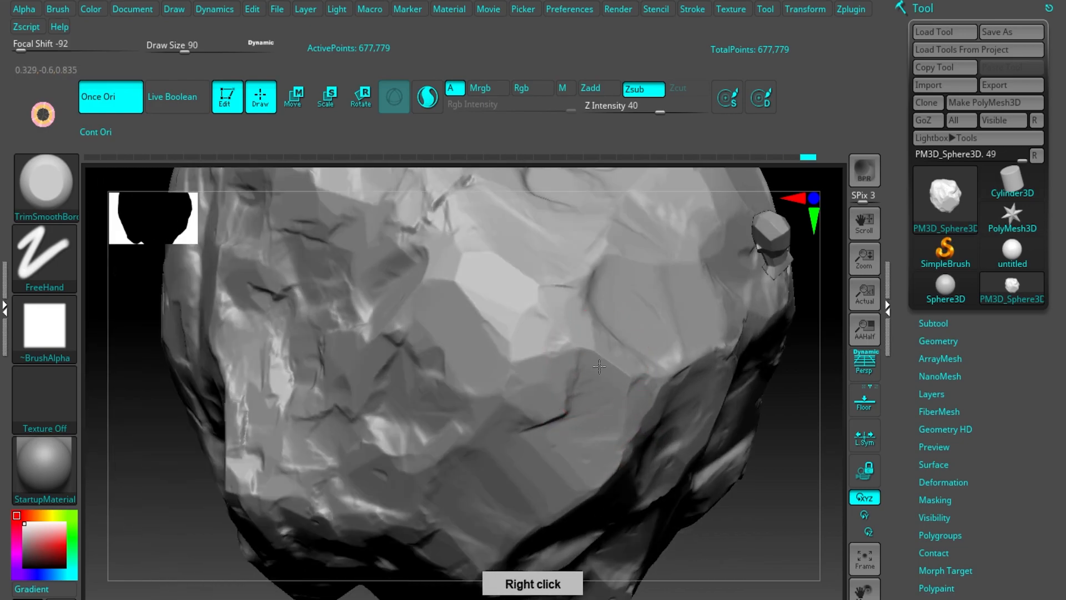
right_click(607, 332)
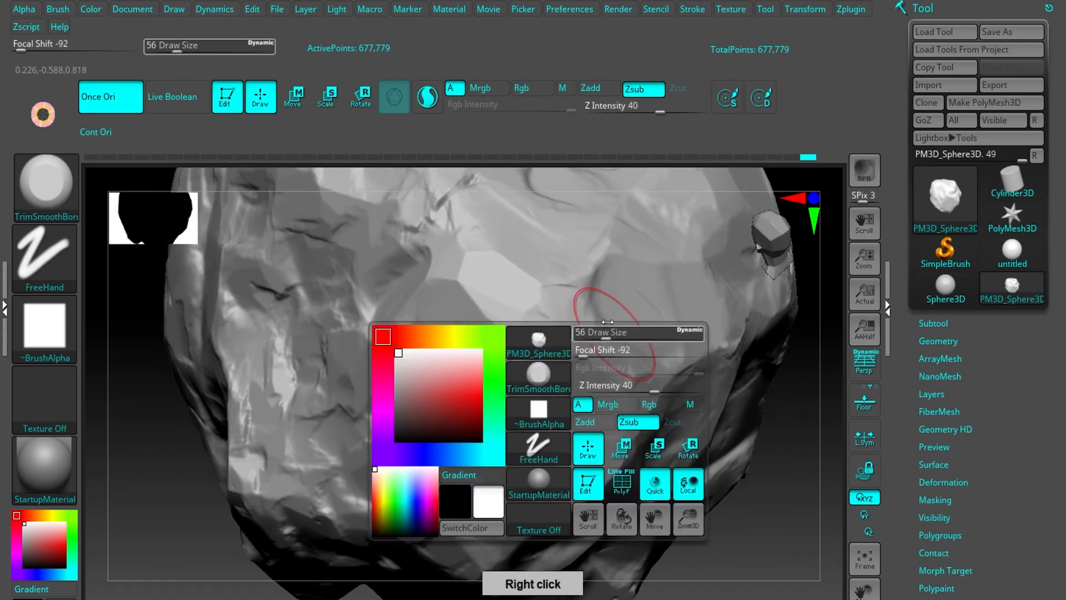
right_click_drag(607, 309, 583, 339)
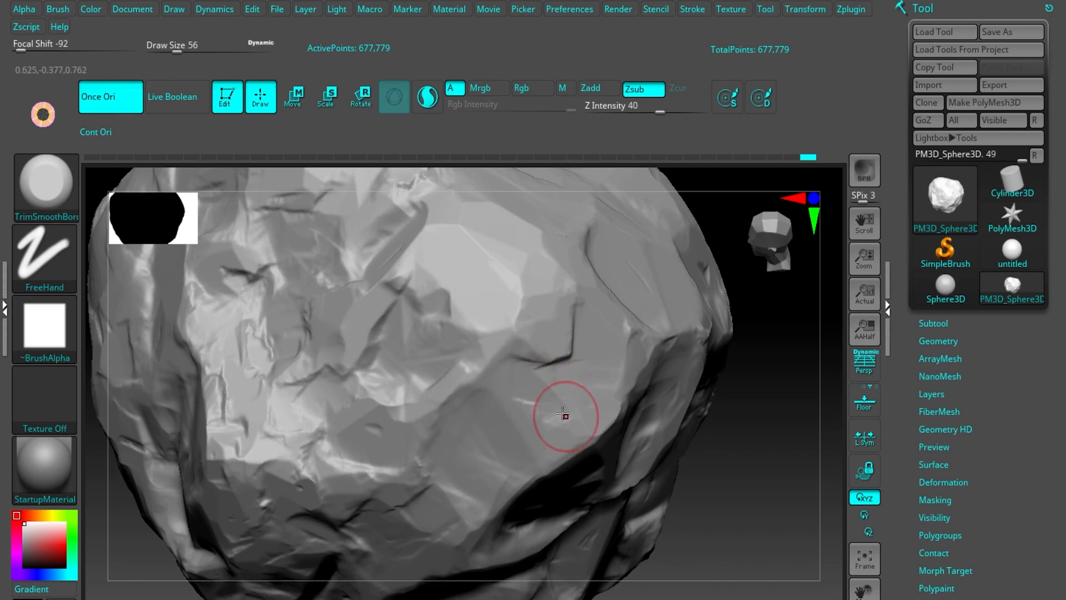
mouse_move(581, 396)
right_mouse_down()
mouse_move(580, 368)
mouse_move(564, 369)
mouse_move(546, 396)
mouse_move(519, 381)
mouse_move(542, 382)
right_mouse_up()
key("s")
left_click_drag(537, 390, 547, 391)
mouse_move(598, 310)
right_mouse_down()
mouse_move(618, 322)
mouse_move(623, 342)
right_mouse_up()
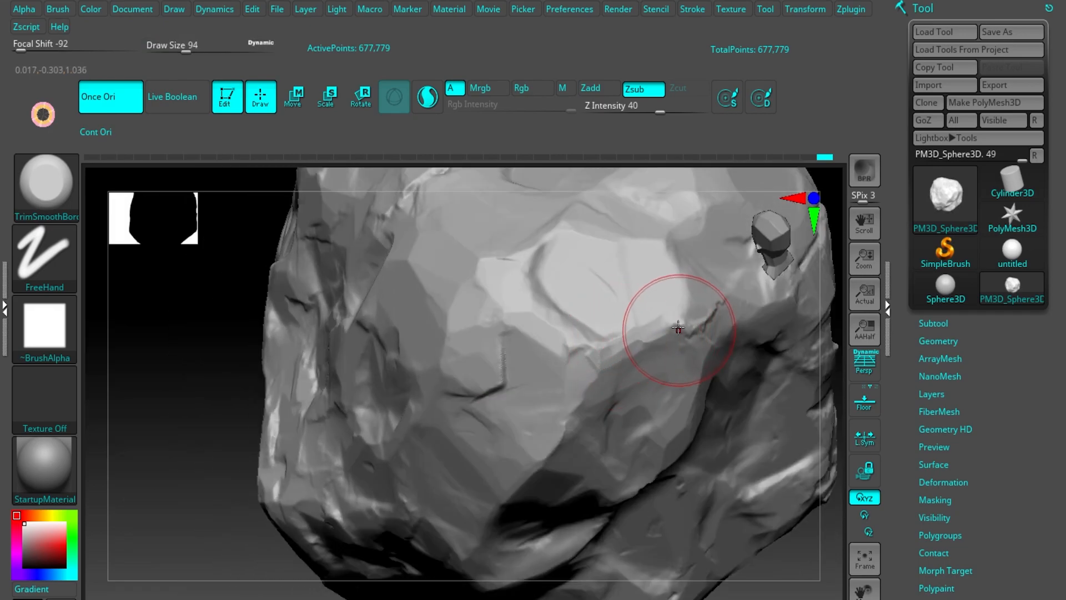
mouse_move(697, 301)
right_mouse_down()
mouse_move(661, 266)
mouse_move(675, 304)
right_mouse_up()
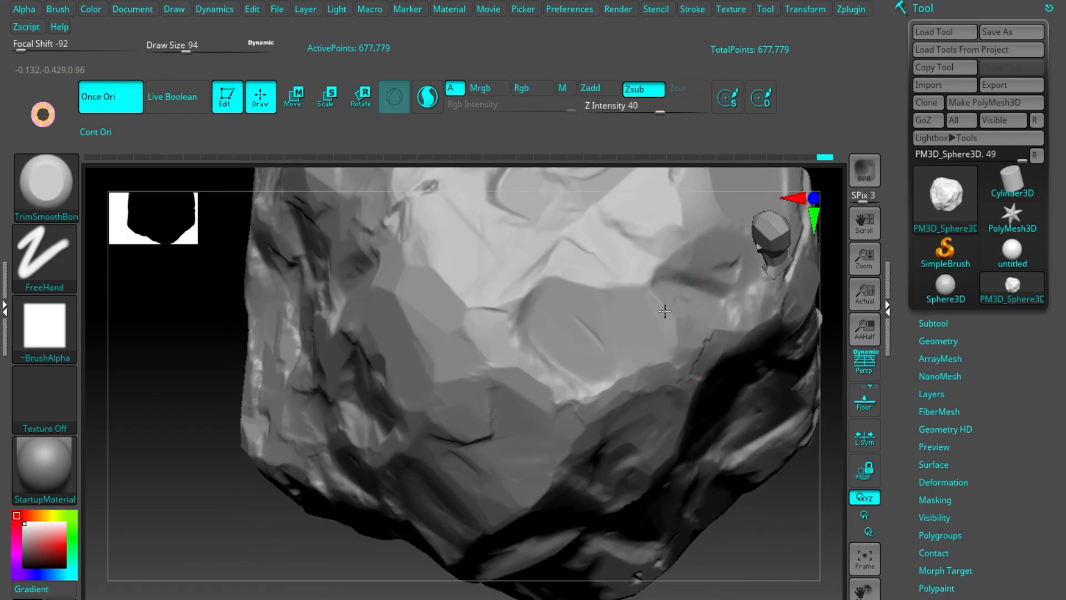
mouse_move(677, 314)
right_mouse_down()
mouse_move(686, 228)
mouse_move(648, 357)
mouse_move(595, 345)
mouse_move(631, 293)
mouse_move(633, 333)
mouse_move(724, 365)
mouse_move(629, 367)
mouse_move(624, 338)
mouse_move(571, 341)
mouse_move(575, 319)
mouse_move(610, 303)
mouse_move(574, 257)
mouse_move(593, 376)
mouse_move(559, 292)
mouse_move(623, 370)
mouse_move(578, 256)
mouse_move(576, 298)
right_mouse_up()
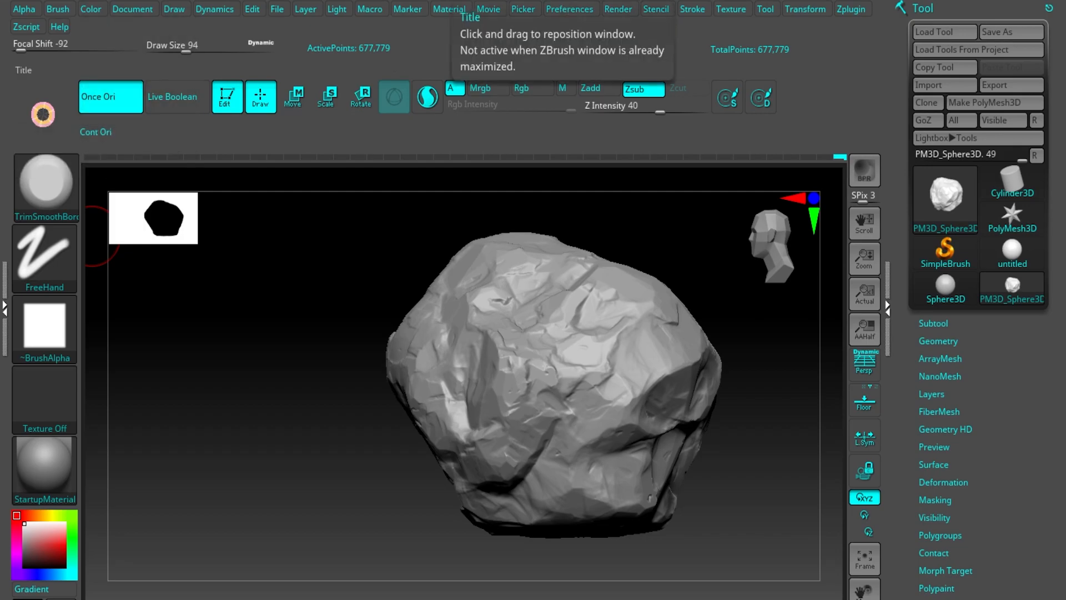
Step: Switch the picker from Once Ori to a manually selected orientation, setting a diagonal trimming direction
left_click(526, 9)
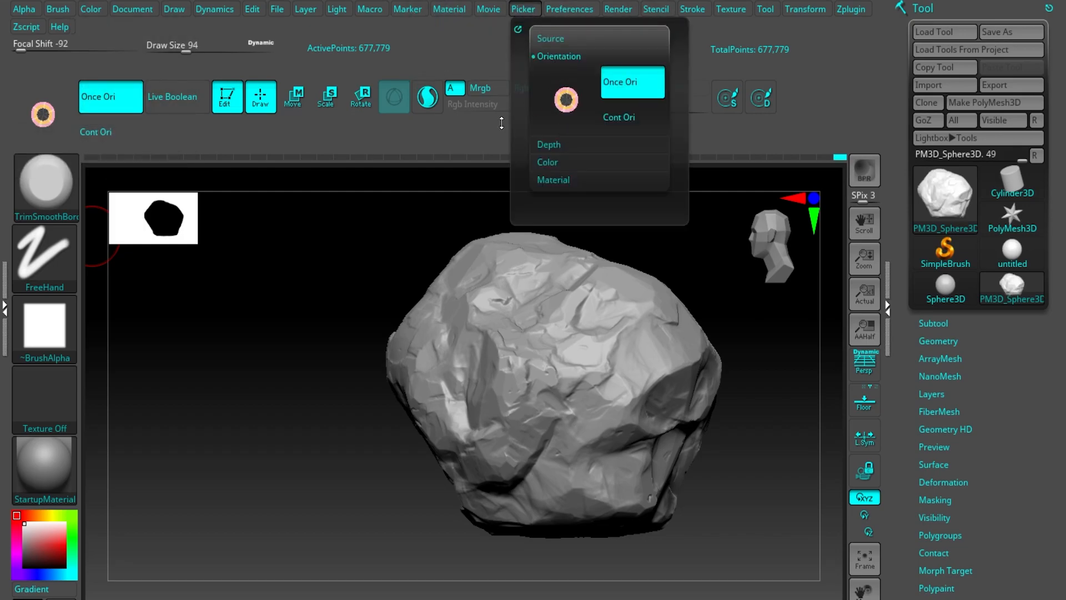
left_click(527, 10)
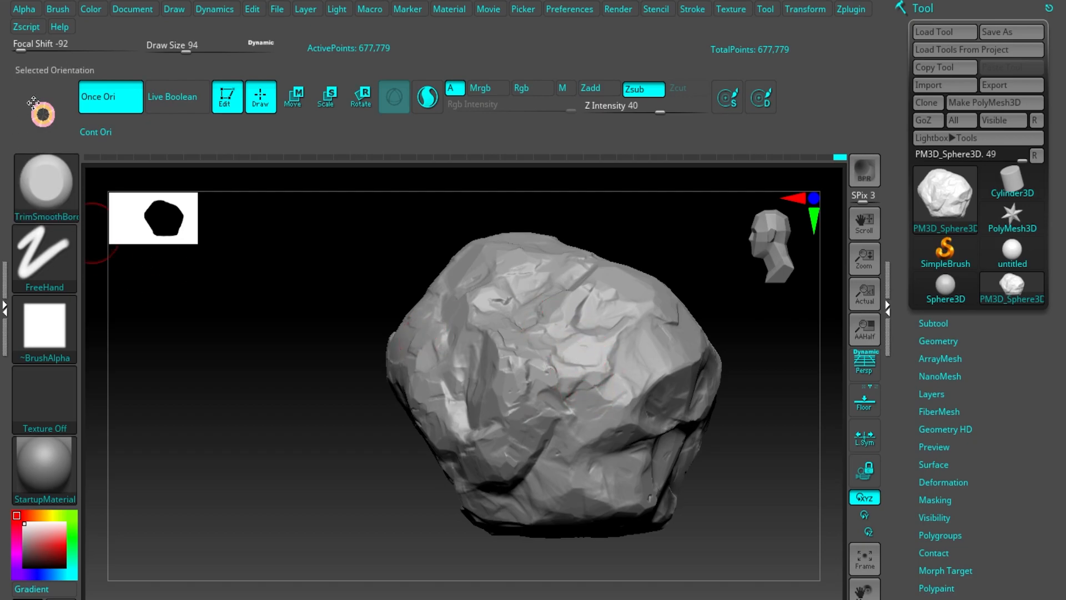
left_click_drag(32, 103, 41, 109)
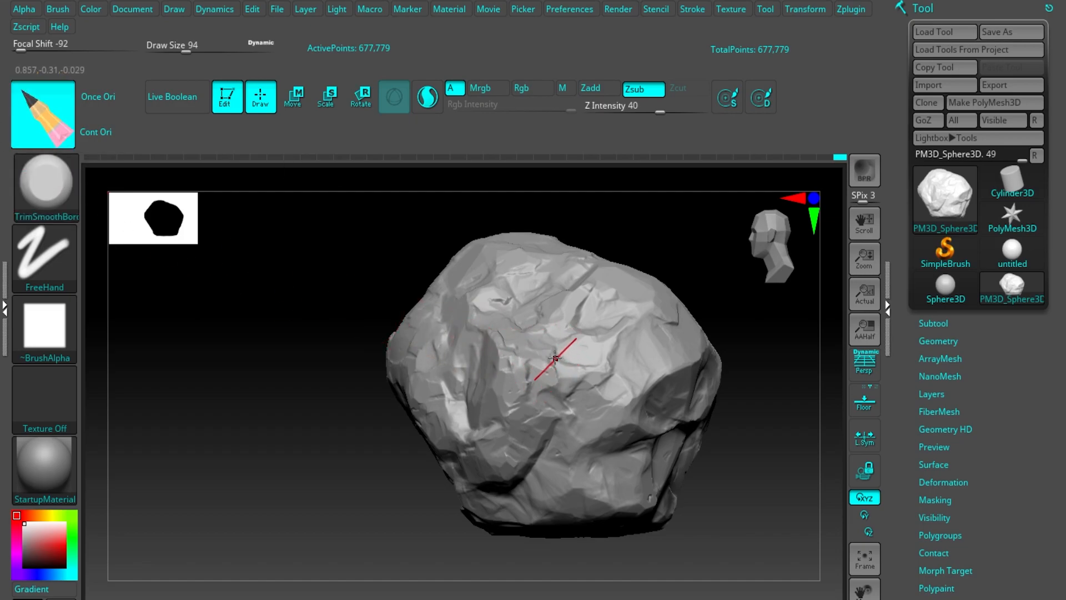
Step: Cut long diagonal cracks and ledges into the rock's side with TrimSmoothBorder using the fixed orientation
right_click_drag(555, 366, 593, 441, "ctrl")
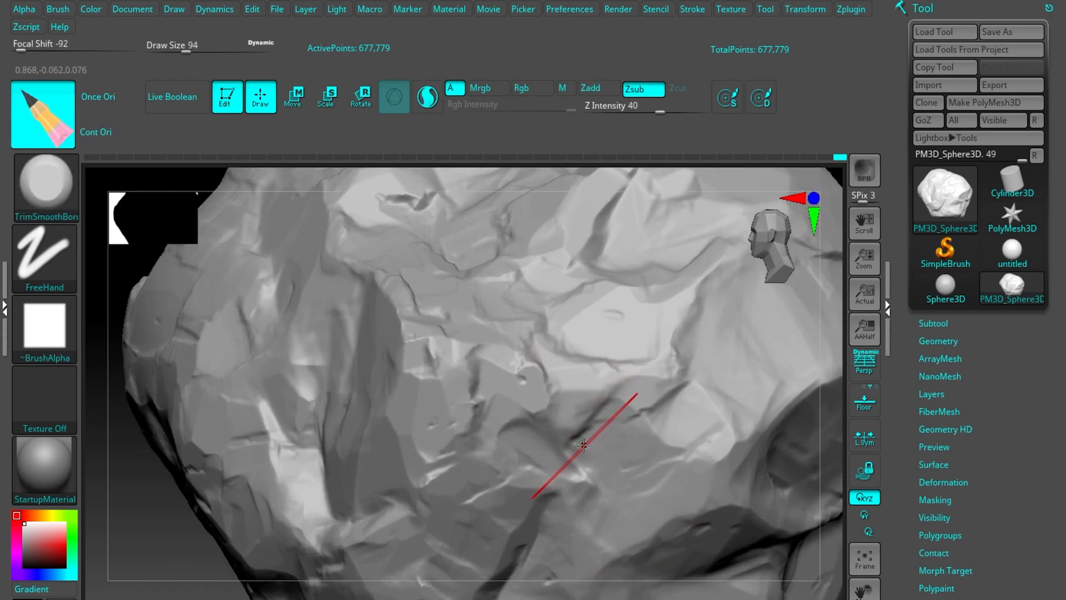
right_click_drag(609, 388, 642, 263, "alt")
right_click_drag(555, 422, 570, 379)
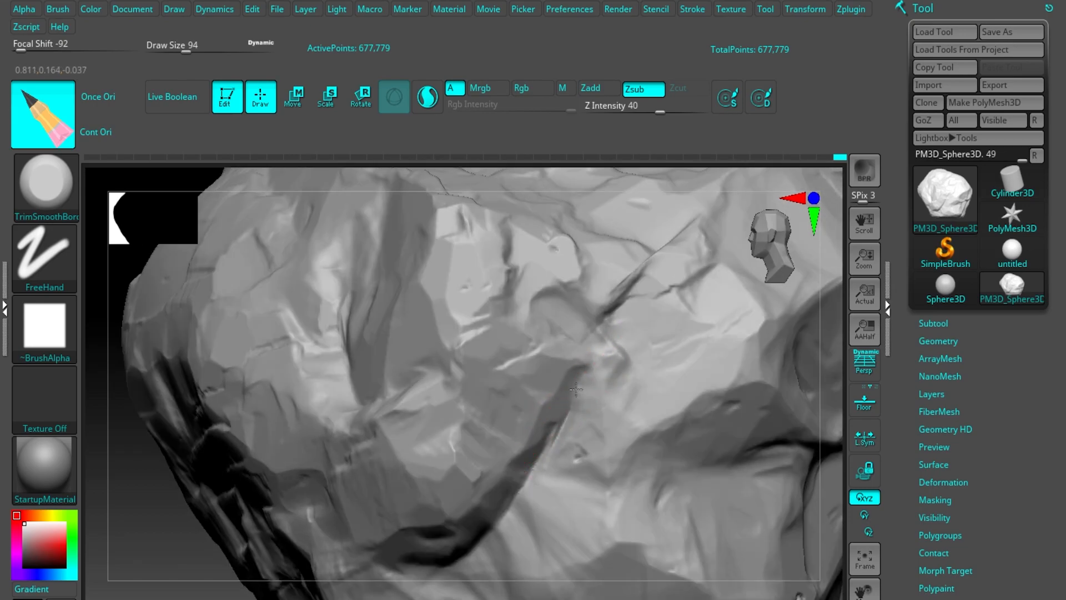
right_click_drag(611, 305, 620, 372)
mouse_move(565, 414)
right_mouse_down()
mouse_move(581, 333)
mouse_move(598, 372)
mouse_move(578, 344)
mouse_move(626, 340)
right_mouse_up()
mouse_move(548, 380)
right_mouse_down("ctrl")
mouse_move(594, 459)
mouse_move(576, 449)
right_mouse_up("ctrl")
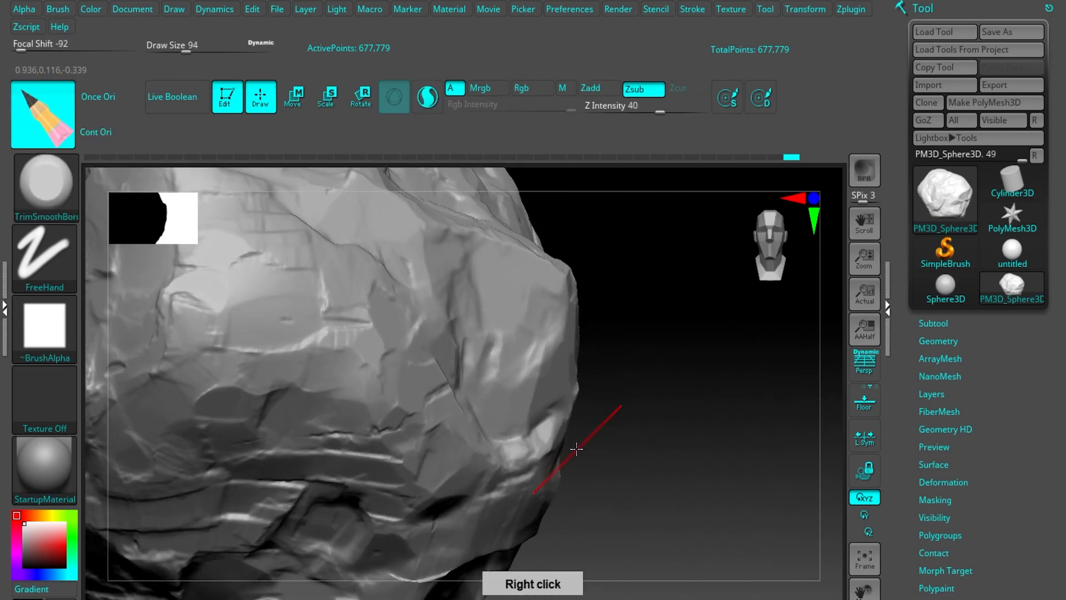
Step: Carve further angled cuts across the neighbouring faces with the fixed orientation, then switch the picker to Cont Ori
right_click_drag(565, 384, 530, 389)
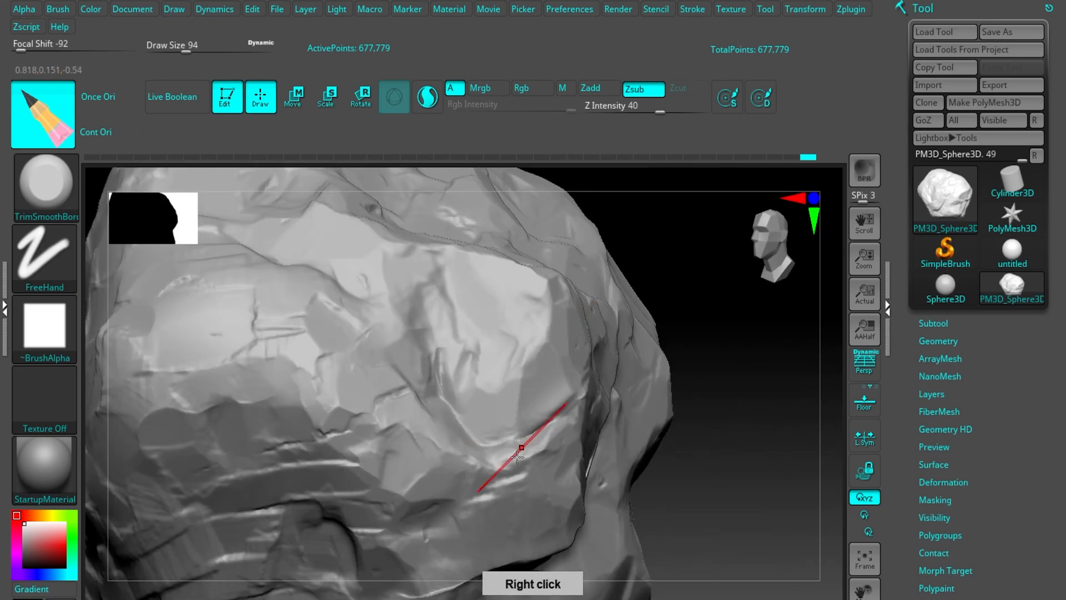
right_click_drag(519, 455, 476, 473)
right_click_drag(621, 362, 592, 378)
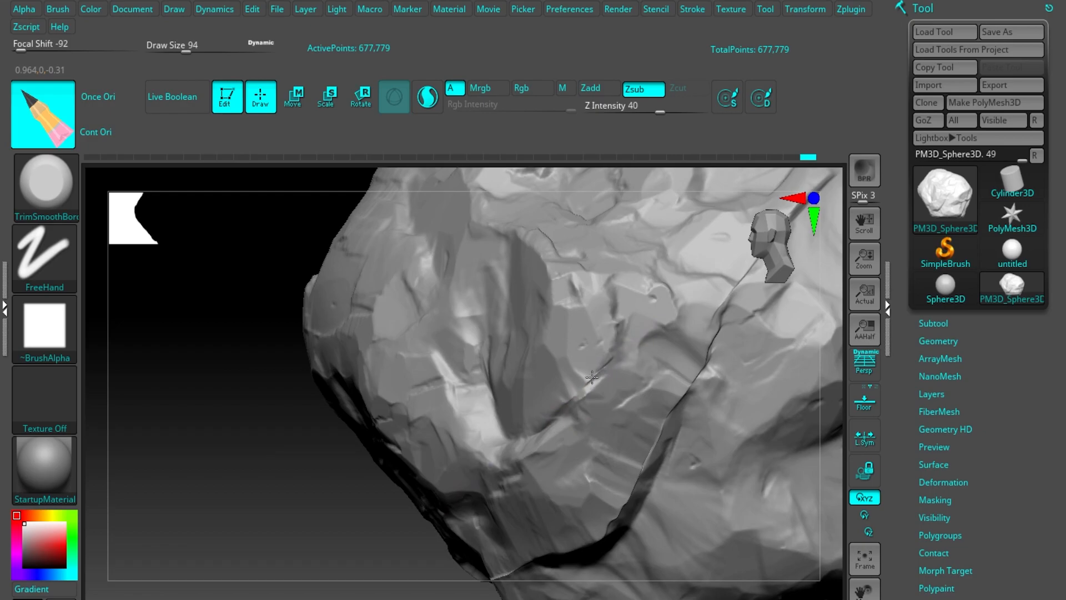
right_click_drag(631, 323, 617, 359)
right_click_drag(546, 455, 590, 410)
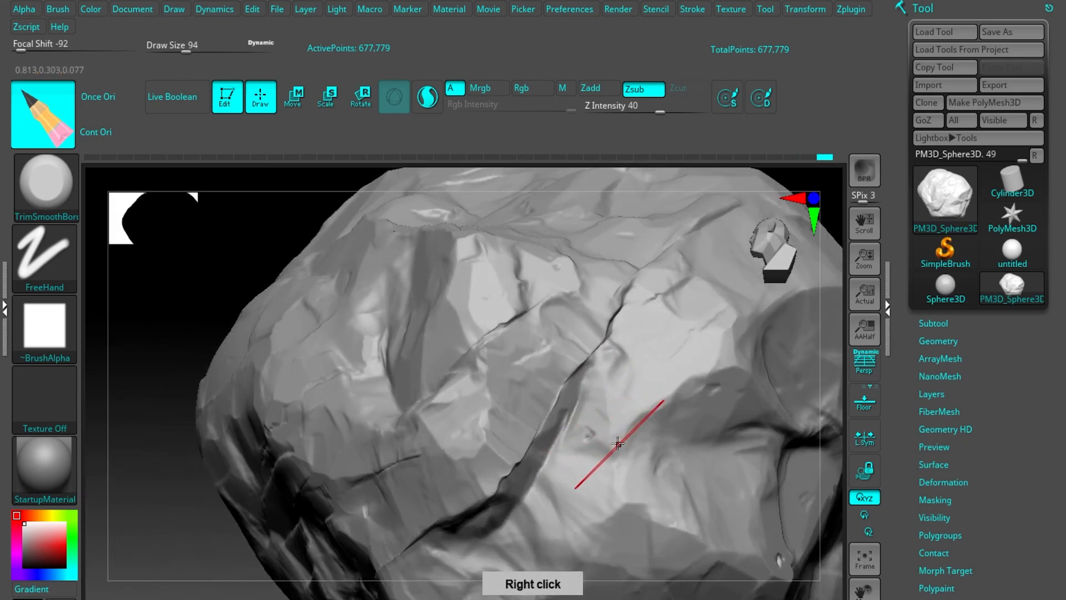
right_click_drag(619, 444, 627, 426)
mouse_move(682, 391)
right_mouse_down()
mouse_move(619, 369)
mouse_move(623, 378)
mouse_move(670, 362)
mouse_move(666, 341)
mouse_move(692, 361)
mouse_move(633, 320)
right_mouse_up()
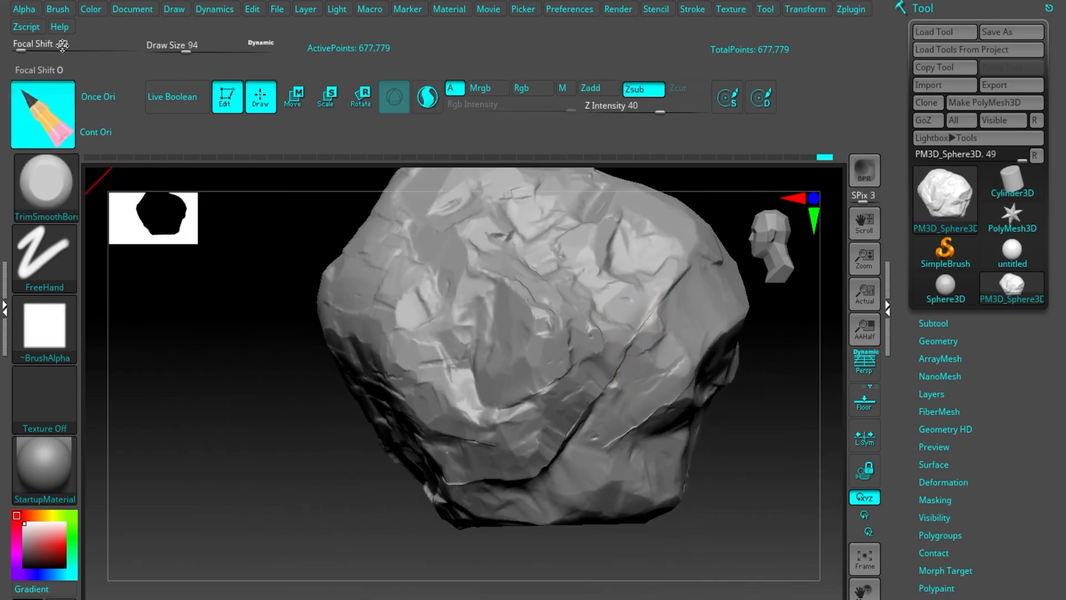
left_click(108, 131)
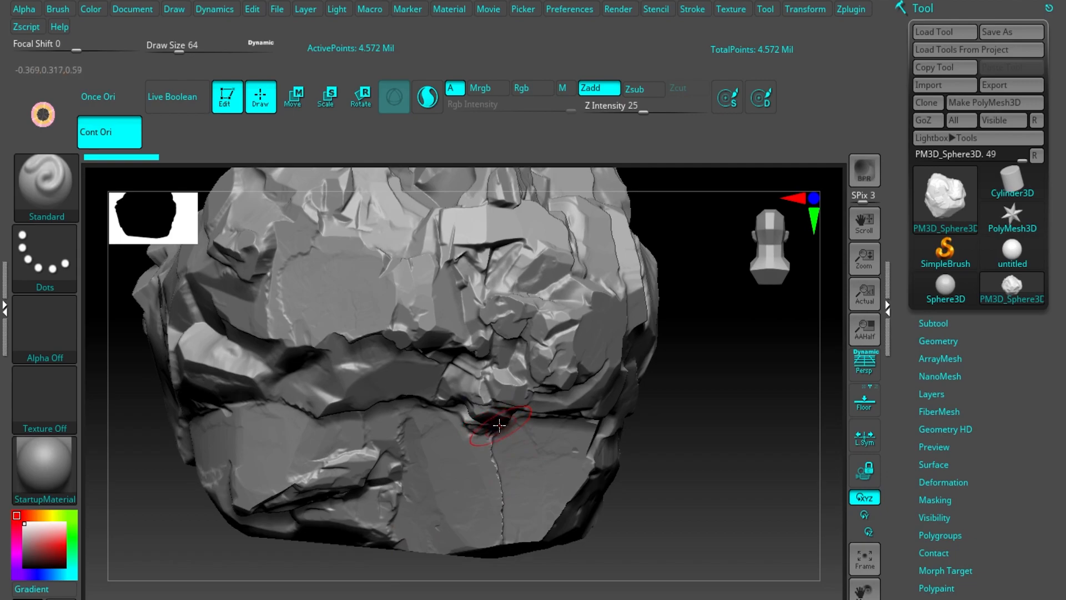
Step: Examine the detailed rock's front, checking its layered ledges, cracks and overall silhouette
right_click_drag(499, 425, 510, 349, "ctrl")
mouse_move(524, 360)
right_mouse_down("ctrl")
mouse_move(521, 384)
mouse_move(516, 370)
mouse_move(590, 415)
mouse_move(512, 403)
mouse_move(489, 364)
mouse_move(514, 416)
mouse_move(453, 322)
right_mouse_up("ctrl")
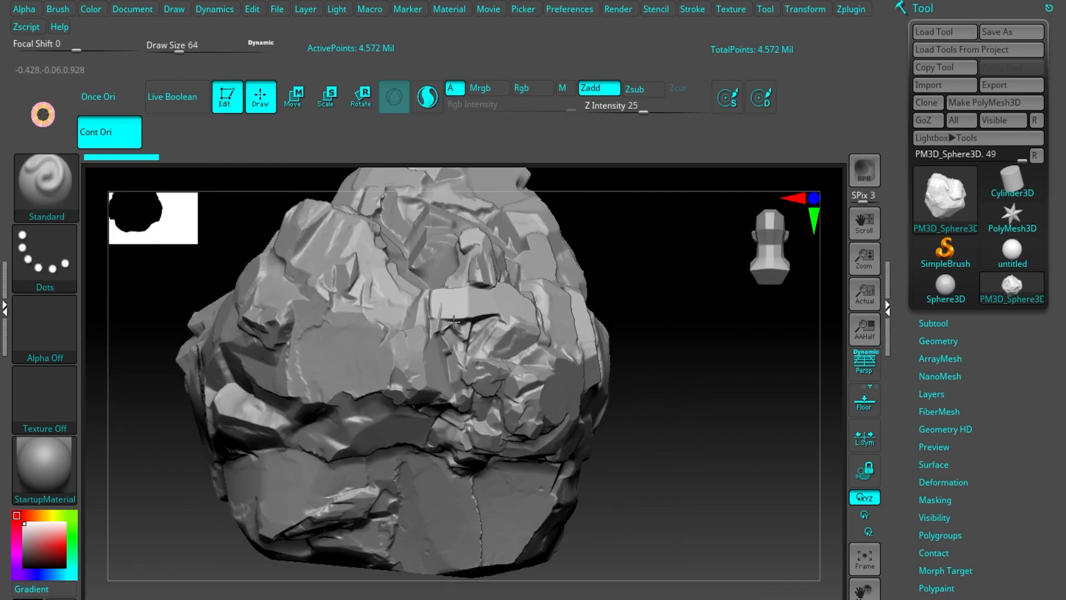
mouse_move(514, 353)
right_mouse_down("ctrl")
mouse_move(491, 363)
mouse_move(492, 400)
mouse_move(529, 347)
mouse_move(458, 342)
mouse_move(555, 361)
mouse_move(544, 371)
right_mouse_up("ctrl")
mouse_move(478, 346)
right_mouse_down("alt")
mouse_move(486, 360)
mouse_move(442, 329)
right_mouse_up("alt")
right_click_drag(498, 349, 523, 340)
right_click_drag(482, 272, 419, 321, "alt")
mouse_move(513, 367)
right_mouse_down()
mouse_move(500, 362)
mouse_move(528, 386)
mouse_move(505, 362)
mouse_move(515, 333)
mouse_move(510, 369)
mouse_move(600, 302)
right_mouse_up()
mouse_move(581, 355)
right_mouse_down("ctrl")
mouse_move(576, 392)
mouse_move(574, 361)
mouse_move(515, 371)
mouse_move(478, 450)
mouse_move(555, 392)
mouse_move(539, 345)
right_mouse_up("ctrl")
mouse_move(469, 386)
right_mouse_down()
mouse_move(516, 391)
mouse_move(467, 372)
mouse_move(496, 383)
right_mouse_up()
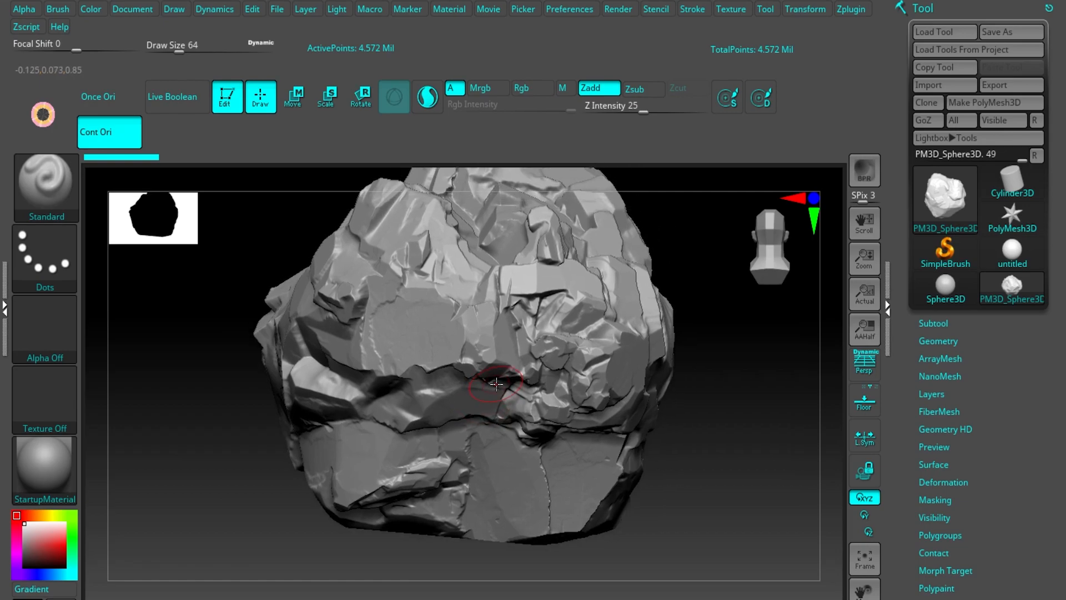
mouse_move(526, 382)
right_mouse_down("ctrl")
mouse_move(524, 358)
mouse_move(528, 387)
mouse_move(551, 396)
mouse_move(536, 400)
mouse_move(550, 396)
right_mouse_up("ctrl")
left_click_drag(557, 392, 565, 378, "alt")
right_click_drag(564, 378, 539, 388, "alt")
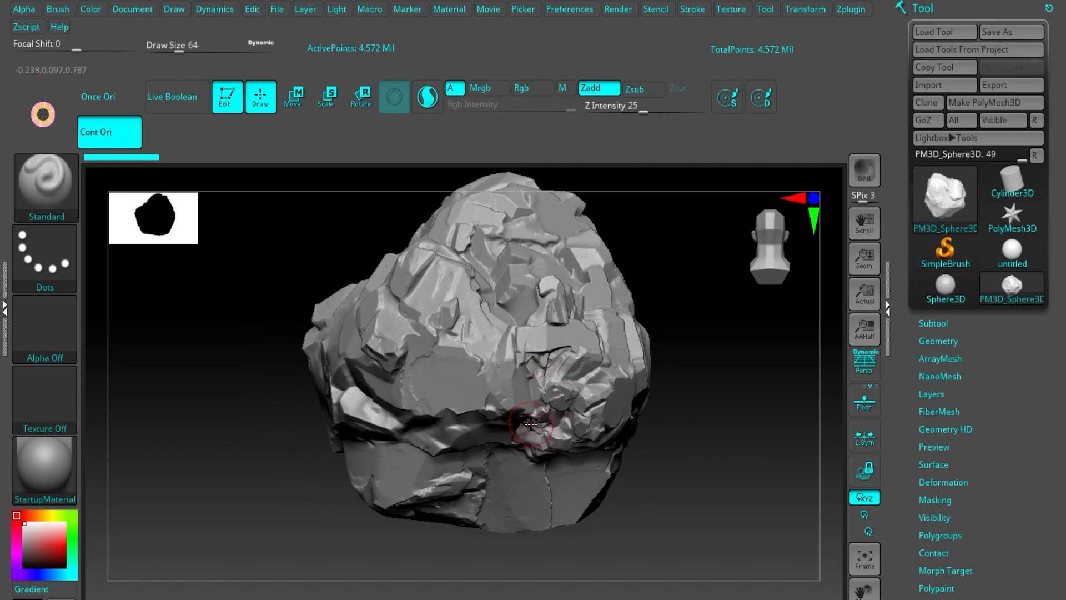
Step: Load the OrbFlatten_Edge brush from the Orb brush pack folder in LightBox
key("comma")
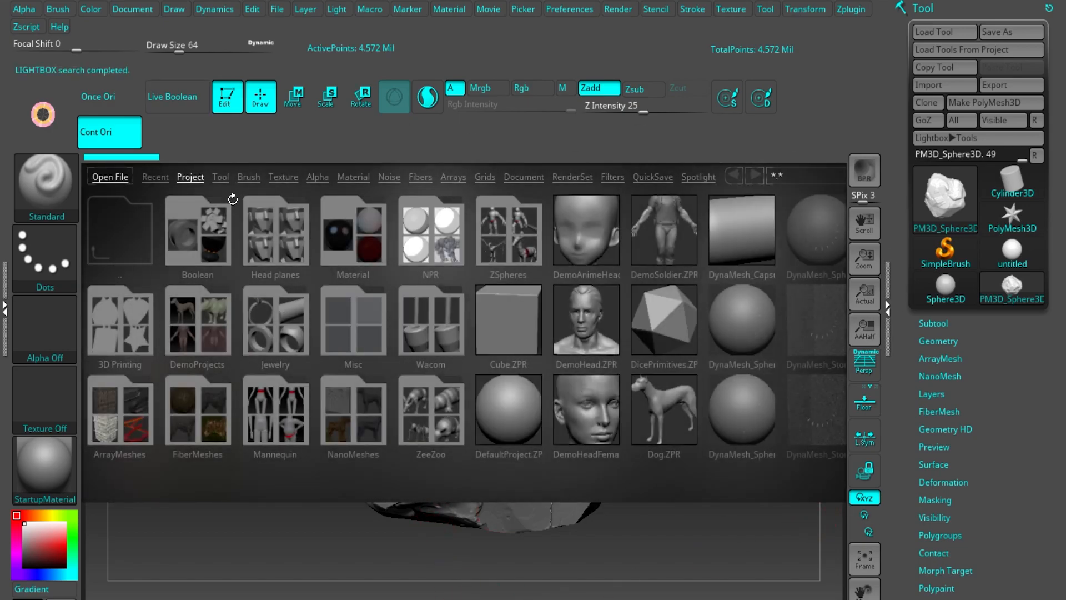
left_click(248, 177)
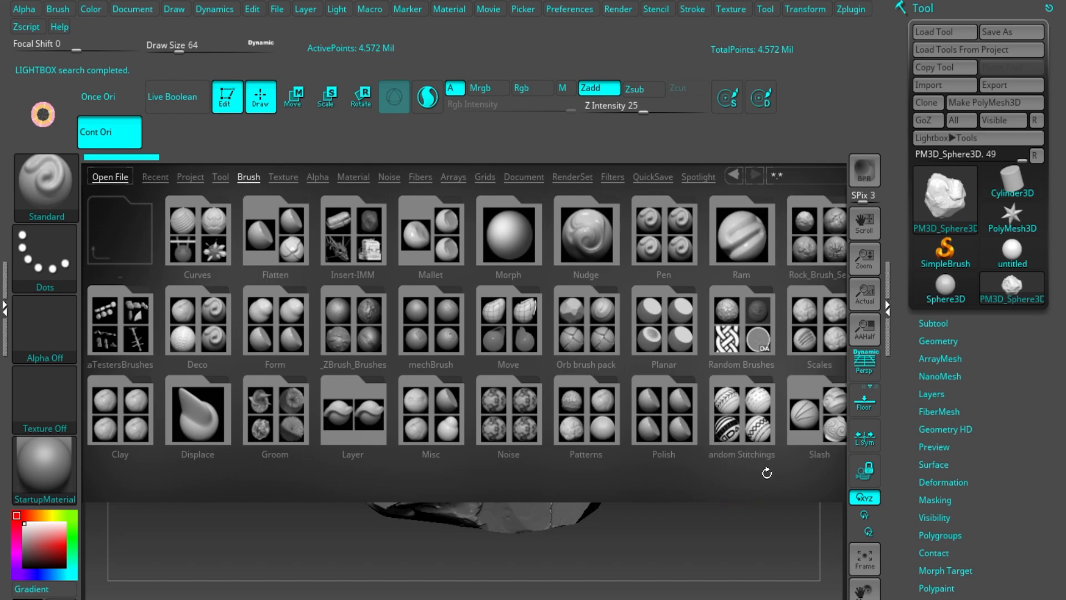
scroll(732, 478, "down", 3)
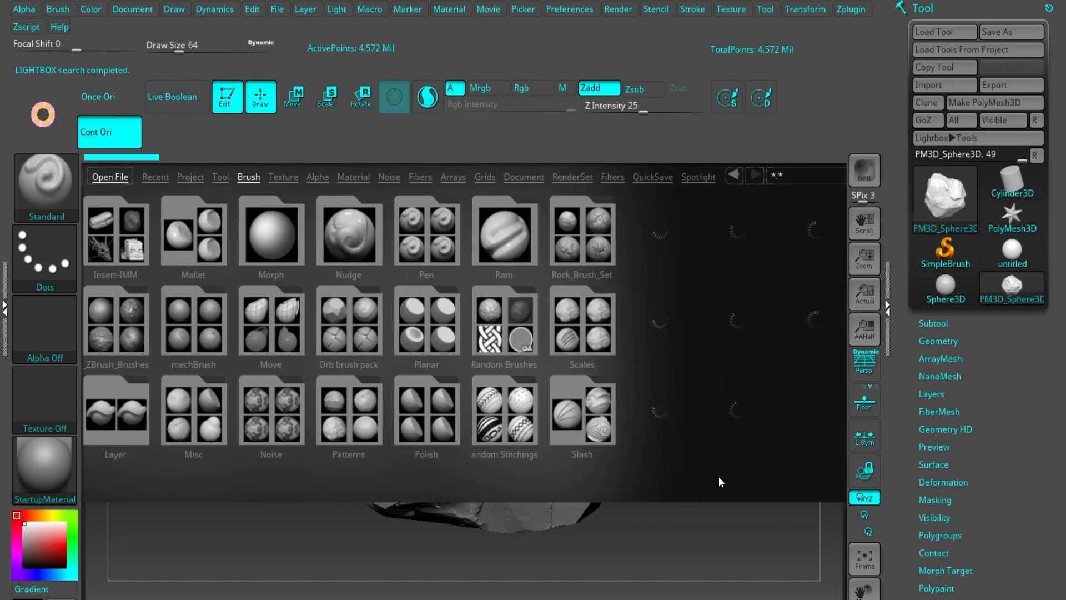
left_click_drag(718, 477, 678, 470)
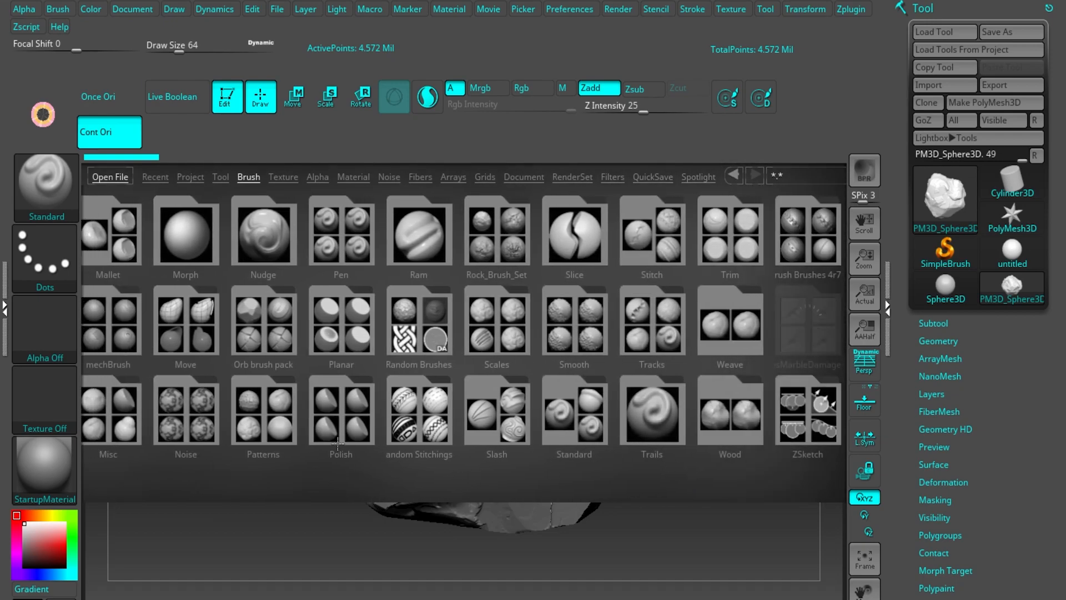
left_click_drag(658, 474, 569, 464)
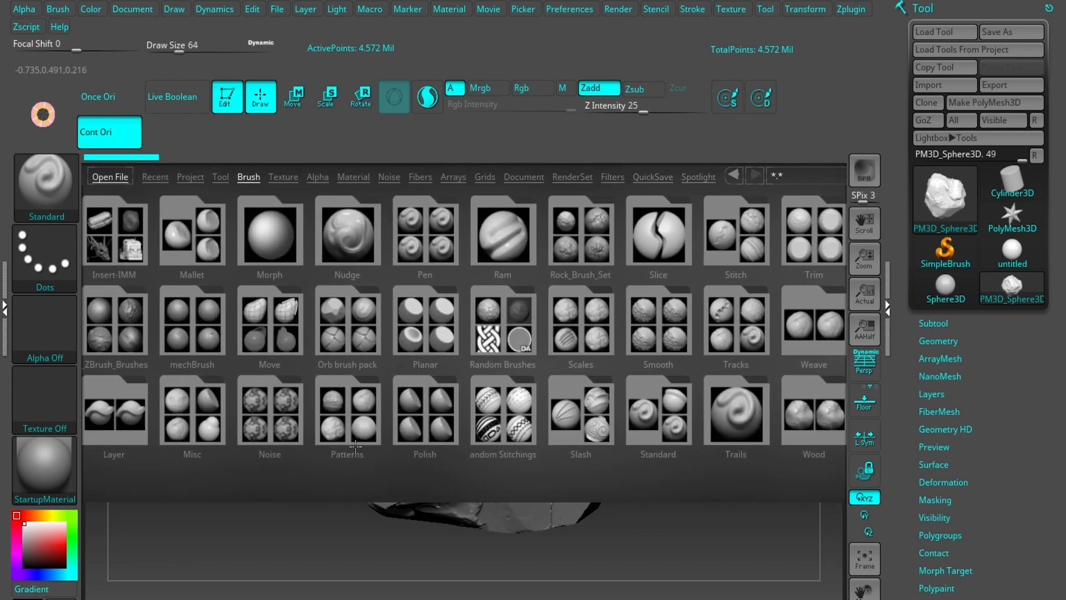
left_click_drag(265, 469, 305, 475)
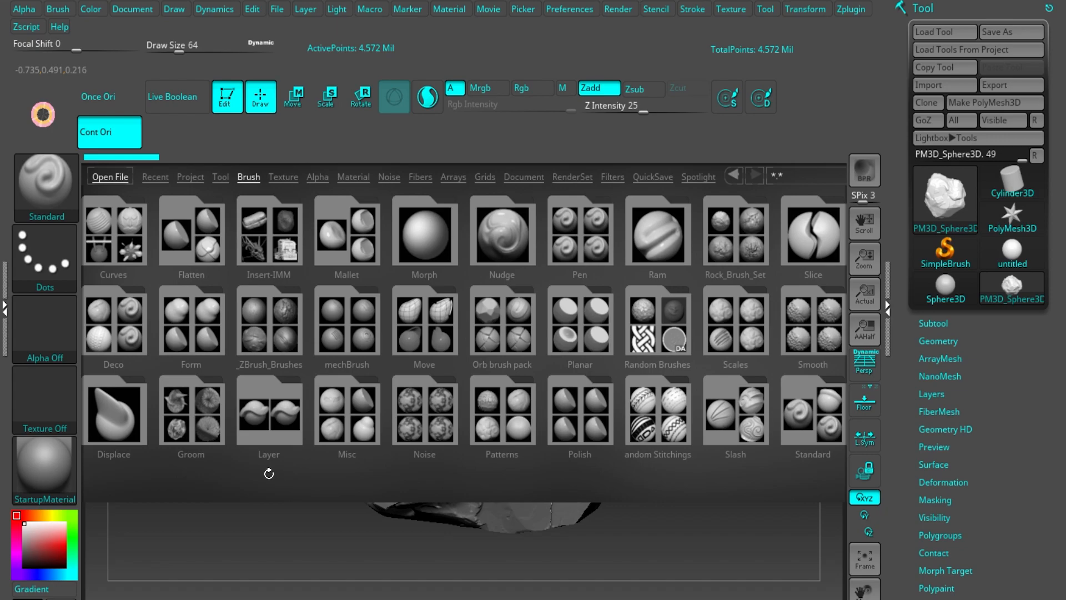
left_click_drag(270, 473, 304, 479)
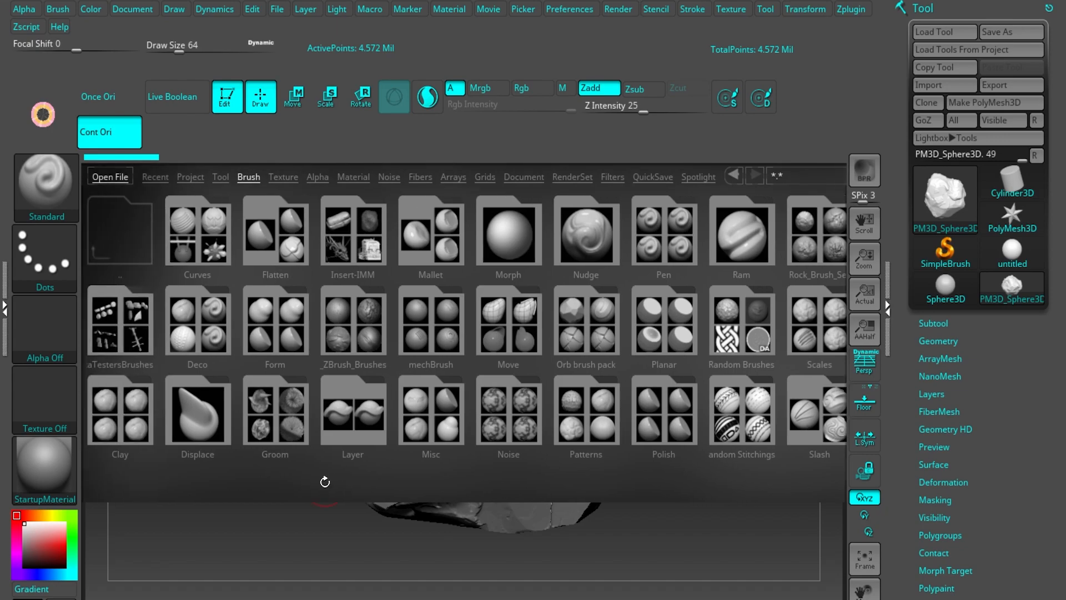
left_click(580, 365)
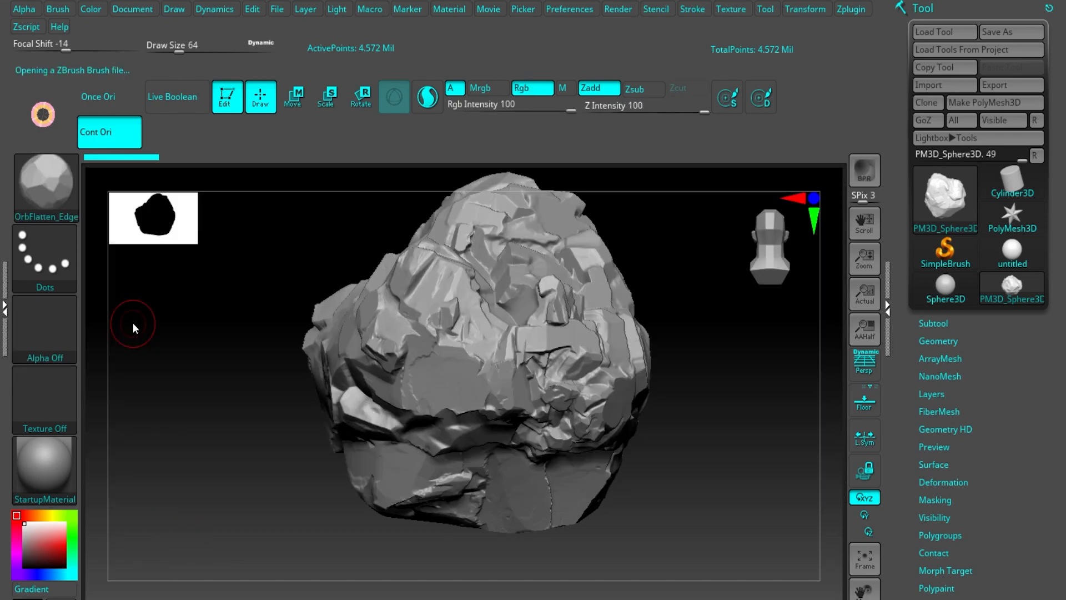
Step: Assign Alpha 28 to OrbFlatten_Edge and flatten surfaces around the ledge on the rock's lower front
left_click(53, 336)
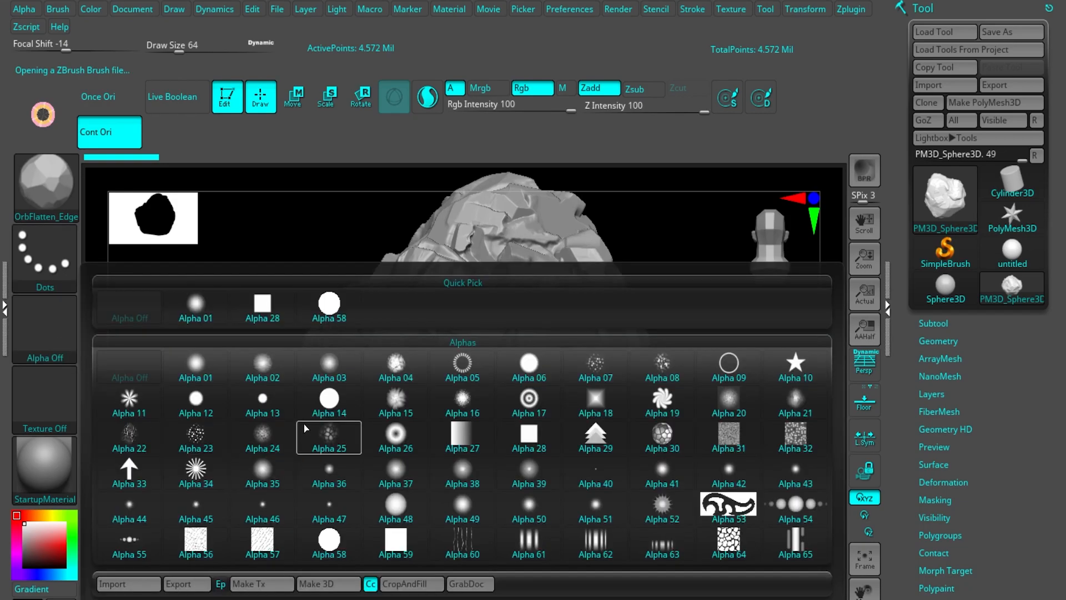
left_click(263, 306)
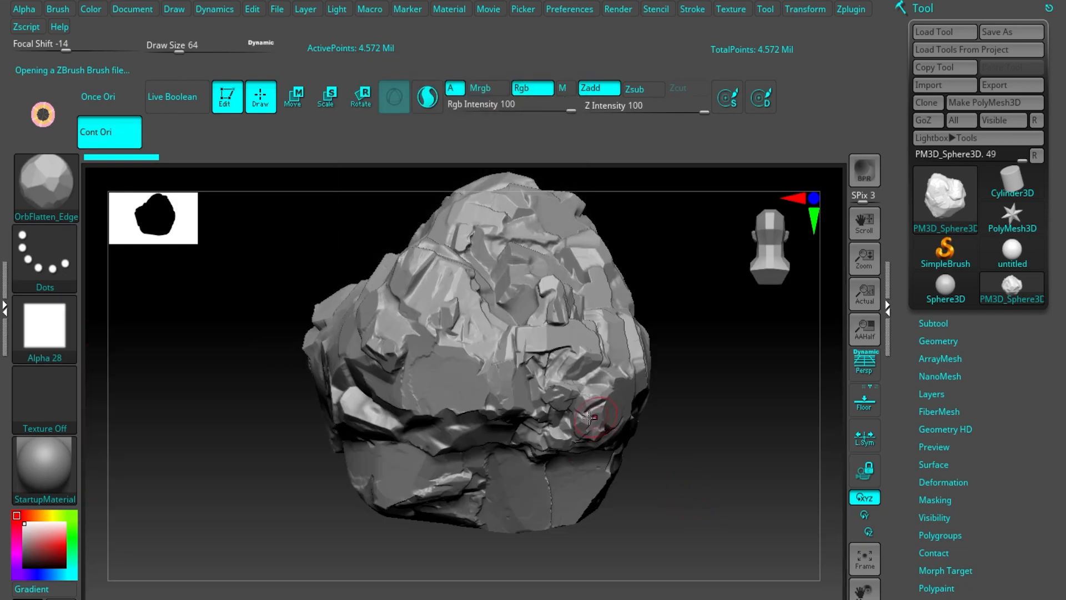
mouse_move(539, 390)
right_mouse_down("ctrl")
mouse_move(553, 514)
mouse_move(579, 420)
mouse_move(575, 328)
mouse_move(562, 469)
mouse_move(384, 447)
mouse_move(504, 444)
mouse_move(440, 422)
right_mouse_up("ctrl")
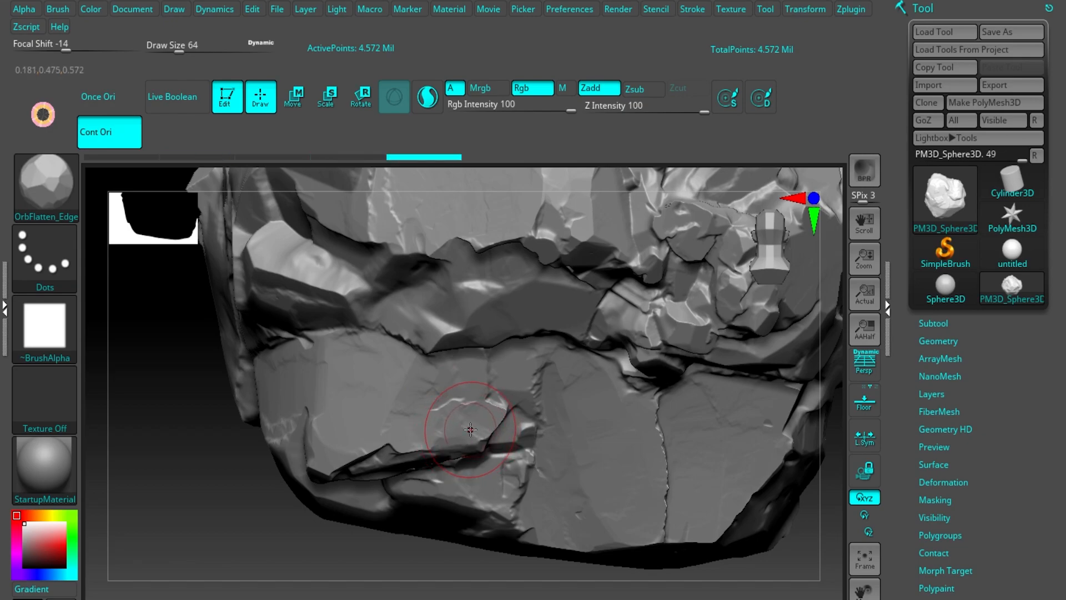
mouse_move(470, 430)
right_mouse_down()
mouse_move(507, 389)
mouse_move(508, 362)
mouse_move(532, 435)
mouse_move(522, 386)
mouse_move(465, 326)
mouse_move(488, 335)
mouse_move(480, 294)
right_mouse_up()
mouse_move(478, 359)
right_mouse_down()
mouse_move(525, 273)
mouse_move(547, 305)
mouse_move(543, 286)
mouse_move(547, 357)
mouse_move(446, 367)
mouse_move(452, 316)
mouse_move(514, 297)
mouse_move(540, 253)
mouse_move(454, 300)
mouse_move(428, 405)
mouse_move(526, 325)
mouse_move(522, 289)
mouse_move(499, 277)
mouse_move(575, 204)
mouse_move(552, 424)
mouse_move(527, 313)
mouse_move(586, 285)
mouse_move(424, 385)
mouse_move(626, 355)
mouse_move(555, 311)
mouse_move(533, 334)
mouse_move(604, 352)
mouse_move(606, 296)
mouse_move(533, 344)
right_mouse_up()
Step: Apply the square Alpha 28 again and sculpt sharper planes and edges across the rock's front
left_click(44, 328)
left_click(263, 304)
mouse_move(600, 339)
left_mouse_down()
mouse_move(483, 355)
mouse_move(554, 365)
left_mouse_up()
right_click_drag(553, 365, 522, 333)
mouse_move(500, 311)
left_mouse_down()
mouse_move(465, 345)
mouse_move(460, 367)
mouse_move(516, 389)
left_mouse_up()
mouse_move(517, 388)
right_mouse_down()
mouse_move(555, 356)
mouse_move(539, 366)
right_mouse_up()
Step: Reselect the OrbFlatten_Edge brush with Alpha 28 and flatten rough areas on the rock's front
key("b")
left_click(305, 454)
left_click(45, 327)
left_click(263, 304)
left_click_drag(488, 405, 522, 423)
right_click_drag(572, 448, 575, 409, "alt")
Step: Flatten broader planes on the front with OrbFlatten_Edge at draw size 136 and re-DynaMesh the rock
mouse_move(462, 383)
left_mouse_down()
mouse_move(442, 354)
mouse_move(489, 381)
left_mouse_up()
right_click_drag(488, 381, 555, 366)
left_click_drag(711, 354, 623, 397, "ctrl")
right_click_drag(623, 398, 549, 340)
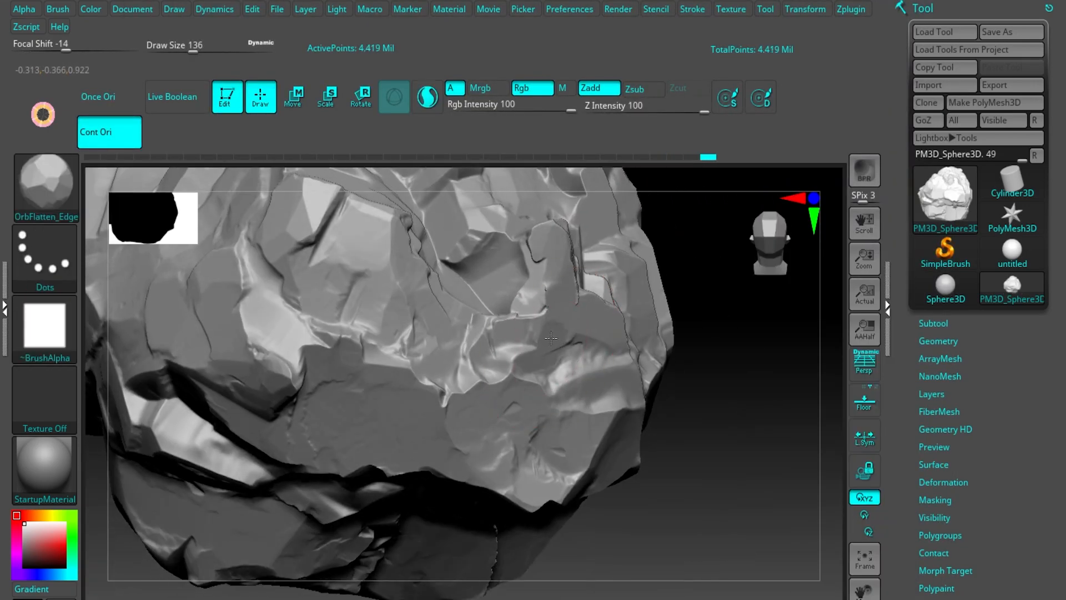
Step: Flatten rough areas around the rock's front ledge with OrbFlatten_Edge, set the draw size to 112, and re-DynaMesh the rock
left_click_drag(550, 340, 580, 378)
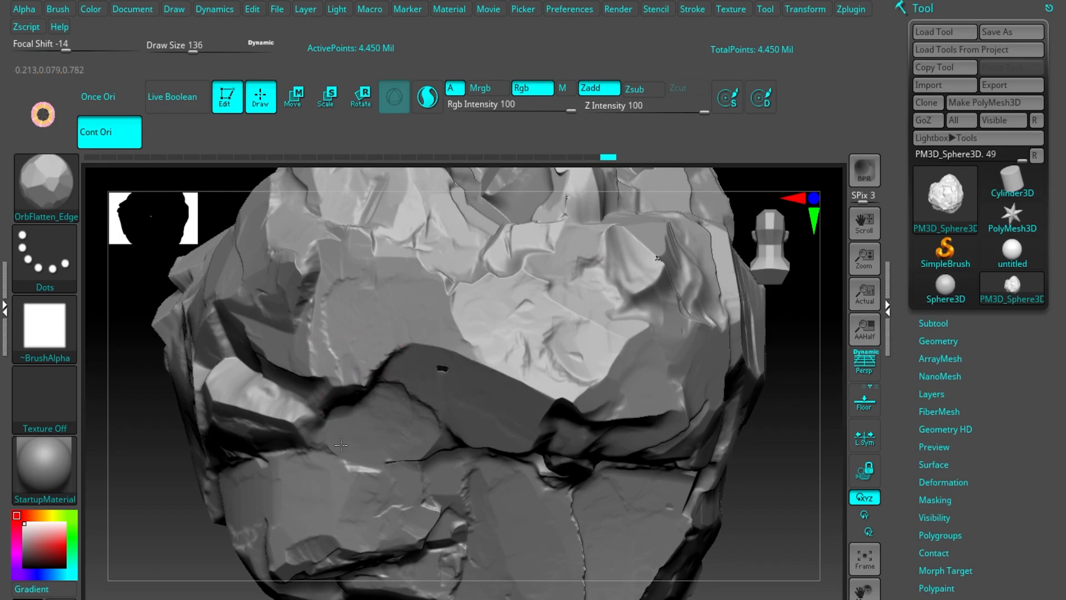
mouse_move(341, 445)
right_mouse_down()
mouse_move(576, 352)
mouse_move(543, 393)
mouse_move(589, 409)
mouse_move(667, 383)
mouse_move(570, 422)
mouse_move(381, 336)
mouse_move(512, 388)
mouse_move(511, 435)
mouse_move(431, 356)
right_mouse_up()
left_click_drag(430, 357, 472, 359)
mouse_move(472, 358)
right_mouse_down()
mouse_move(400, 370)
mouse_move(384, 355)
mouse_move(570, 279)
mouse_move(559, 348)
mouse_move(528, 326)
mouse_move(529, 389)
right_mouse_up()
key("2")
key("s")
left_click_drag(528, 398, 536, 397)
right_click_drag(557, 381, 704, 361, "ctrl")
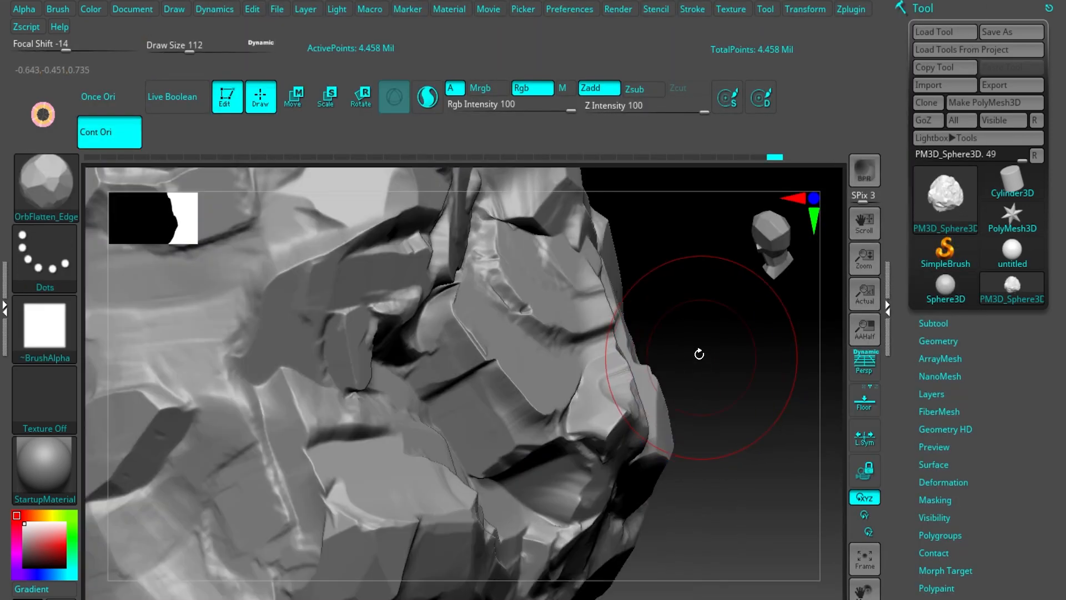
left_click_drag(681, 326, 746, 359, "ctrl")
Step: Flatten planes on the rock's side with OrbFlatten_Edge at draw size 116 and focal shift -75, and re-DynaMesh the rock
mouse_move(721, 405)
right_mouse_down()
mouse_move(662, 340)
mouse_move(665, 258)
mouse_move(507, 341)
right_mouse_up()
left_click_drag(507, 340, 547, 333)
mouse_move(547, 333)
right_mouse_down()
mouse_move(543, 319)
mouse_move(614, 288)
mouse_move(522, 364)
right_mouse_up()
left_click_drag(522, 363, 563, 372)
mouse_move(564, 372)
right_mouse_down()
mouse_move(499, 344)
mouse_move(478, 278)
mouse_move(489, 355)
mouse_move(478, 273)
mouse_move(369, 250)
mouse_move(460, 398)
right_mouse_up()
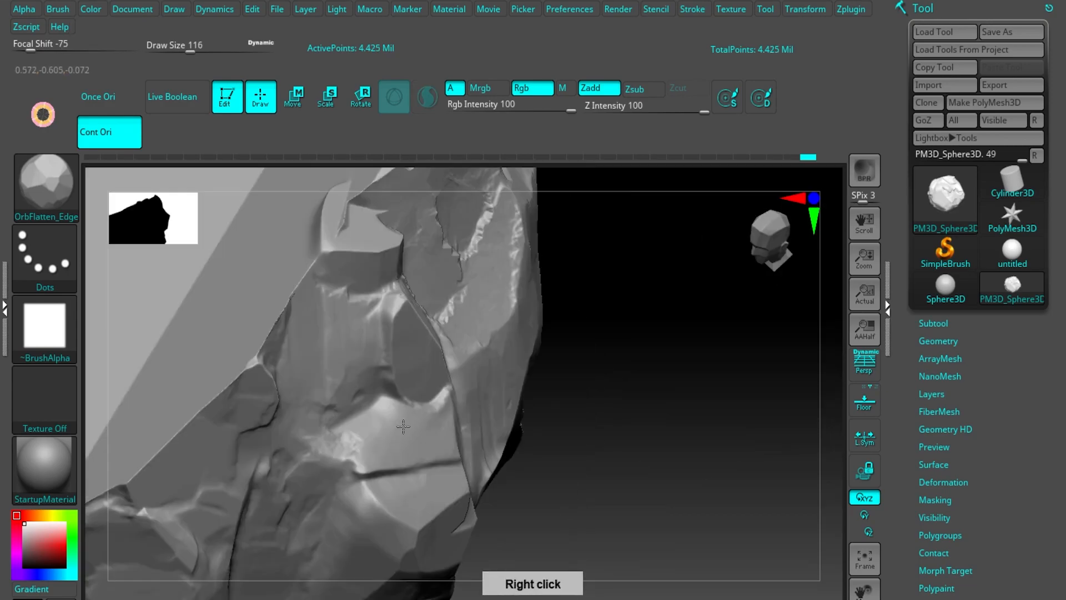
mouse_move(341, 323)
right_mouse_down()
mouse_move(261, 267)
mouse_move(333, 284)
mouse_move(378, 261)
mouse_move(356, 317)
right_mouse_up()
mouse_move(276, 247)
right_mouse_down()
mouse_move(298, 231)
mouse_move(416, 357)
mouse_move(424, 388)
mouse_move(520, 221)
right_mouse_up()
left_click_drag(583, 254, 735, 378, "ctrl")
Step: Examine the rock's overall shape, flattened planes and the small pit on its front from several angles and distances
right_click_drag(649, 331, 496, 399)
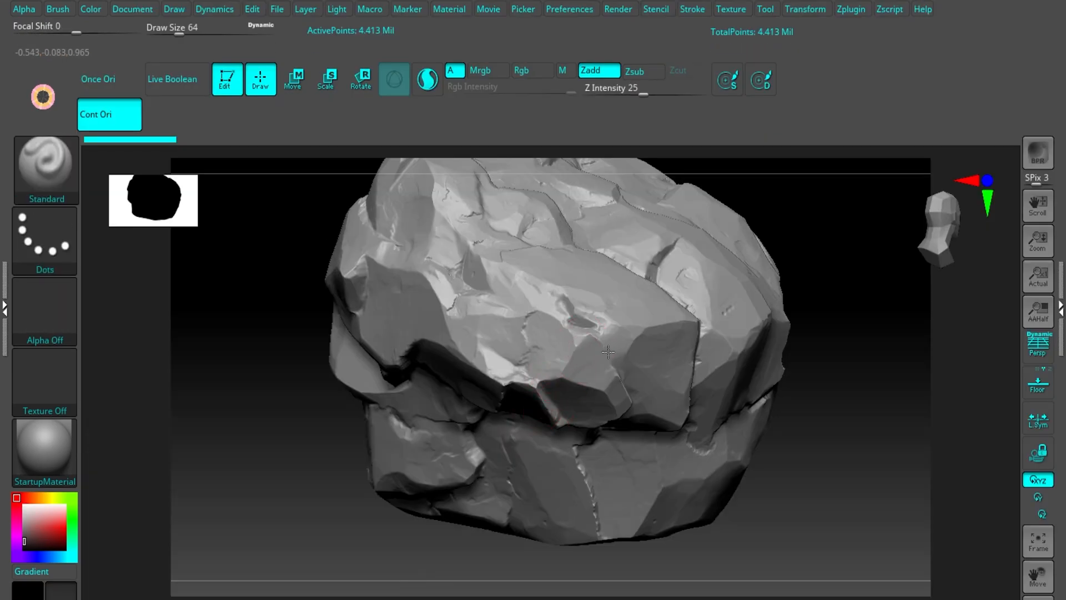
mouse_move(608, 352)
right_mouse_down()
mouse_move(630, 353)
mouse_move(596, 360)
mouse_move(605, 339)
mouse_move(616, 350)
mouse_move(564, 380)
mouse_move(470, 398)
right_mouse_up()
right_click_drag(578, 351, 631, 376)
right_click_drag(519, 339, 503, 354)
right_click_drag(582, 318, 480, 350)
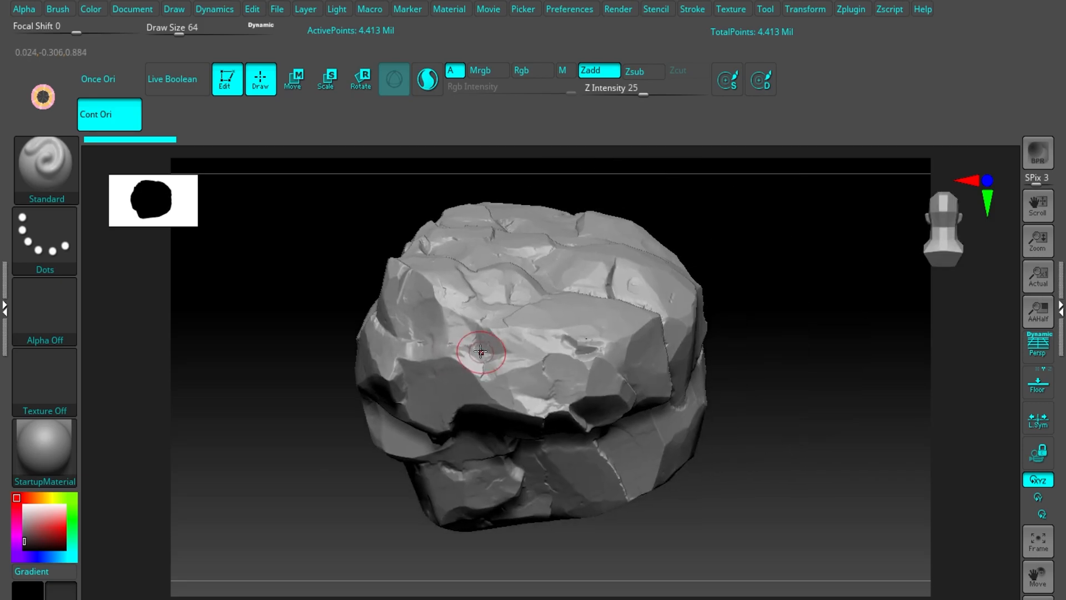
mouse_move(545, 350)
right_mouse_down("ctrl")
mouse_move(547, 397)
mouse_move(539, 335)
right_mouse_up("ctrl")
right_click_drag(539, 335, 609, 398, "alt")
right_click_drag(543, 333, 457, 281, "alt")
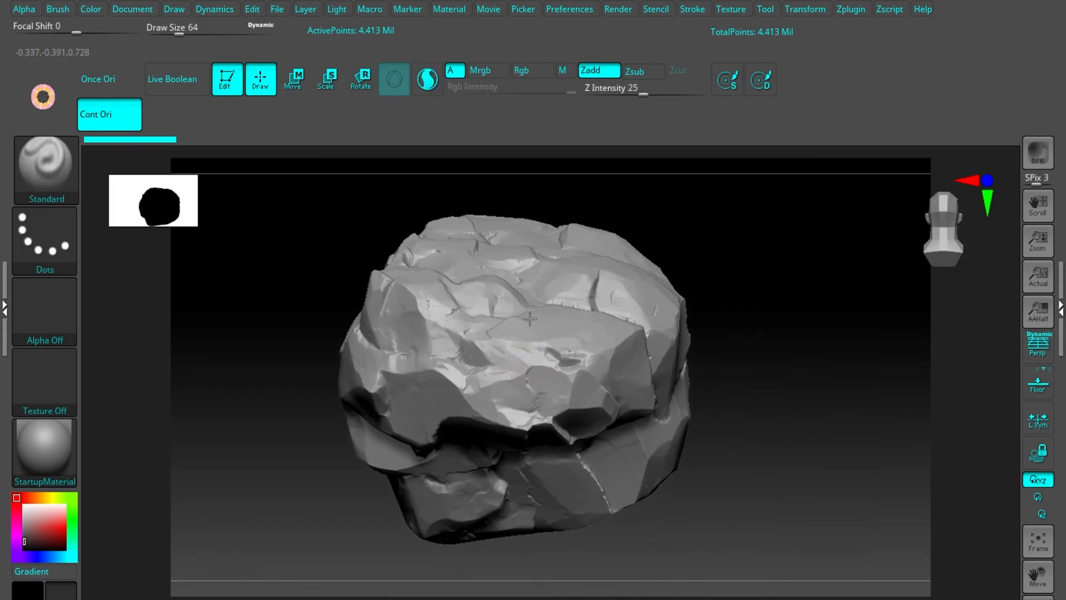
right_click_drag(559, 362, 658, 442, "ctrl")
mouse_move(617, 376)
right_mouse_down()
mouse_move(568, 240)
mouse_move(610, 369)
right_mouse_up()
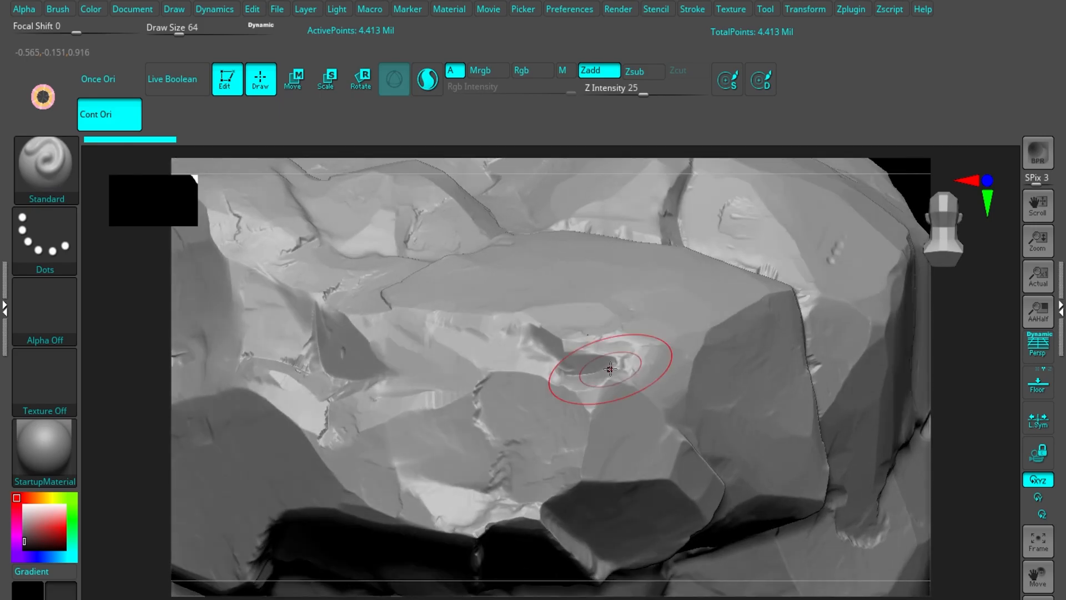
mouse_move(452, 340)
right_mouse_down("ctrl")
mouse_move(428, 289)
mouse_move(479, 380)
mouse_move(531, 401)
mouse_move(513, 392)
right_mouse_up("ctrl")
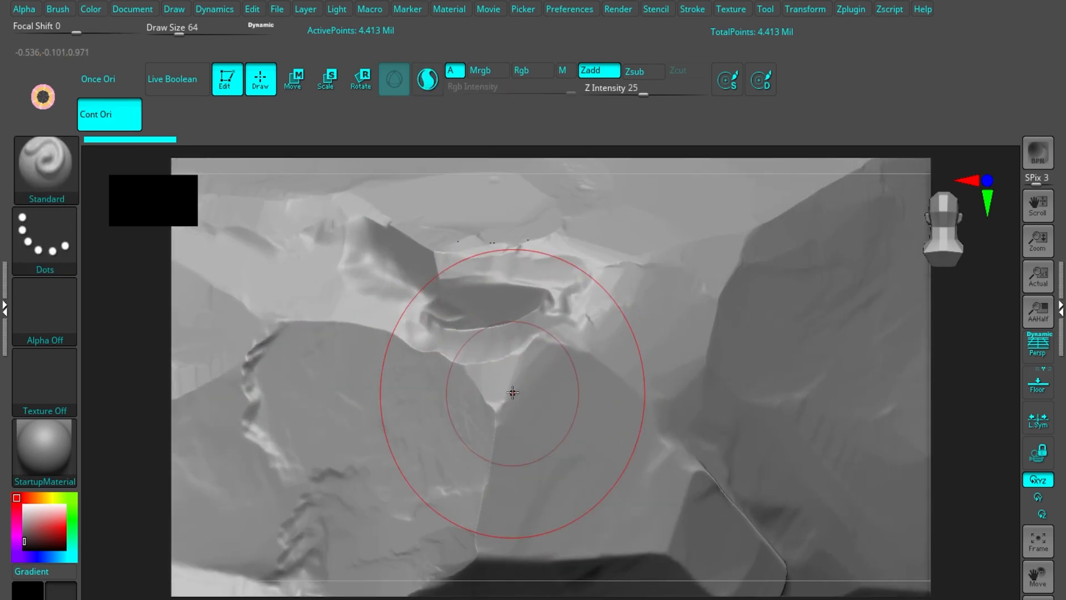
Step: Display the polygon wireframe to check the mesh density around the small pit on the front, and hide it again
key("shift+f")
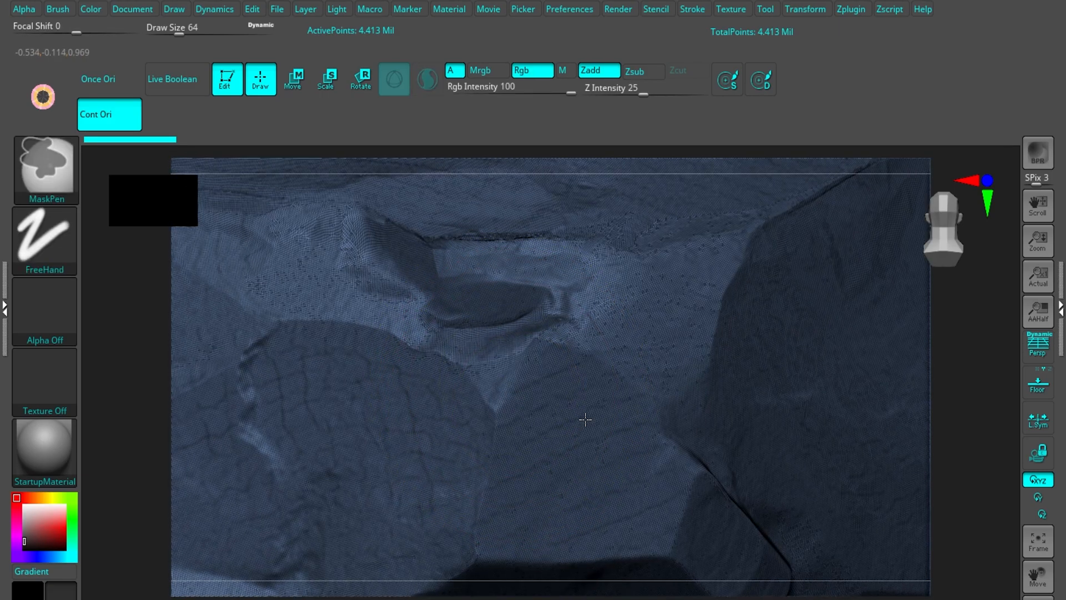
right_click_drag(518, 405, 600, 424, "ctrl")
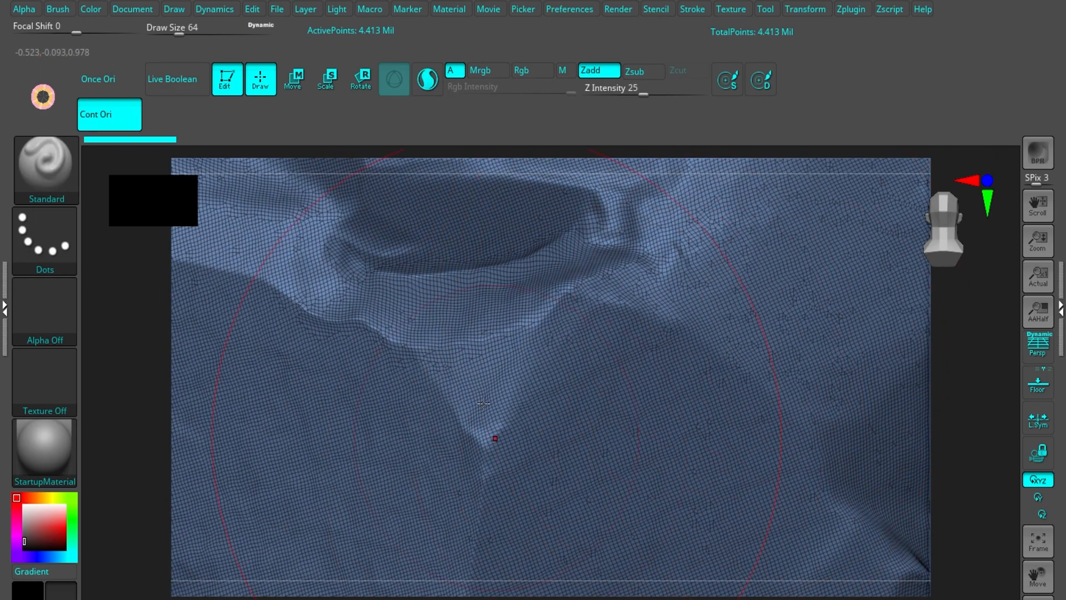
mouse_move(558, 428)
right_mouse_down("ctrl")
mouse_move(540, 416)
mouse_move(561, 422)
right_mouse_up("ctrl")
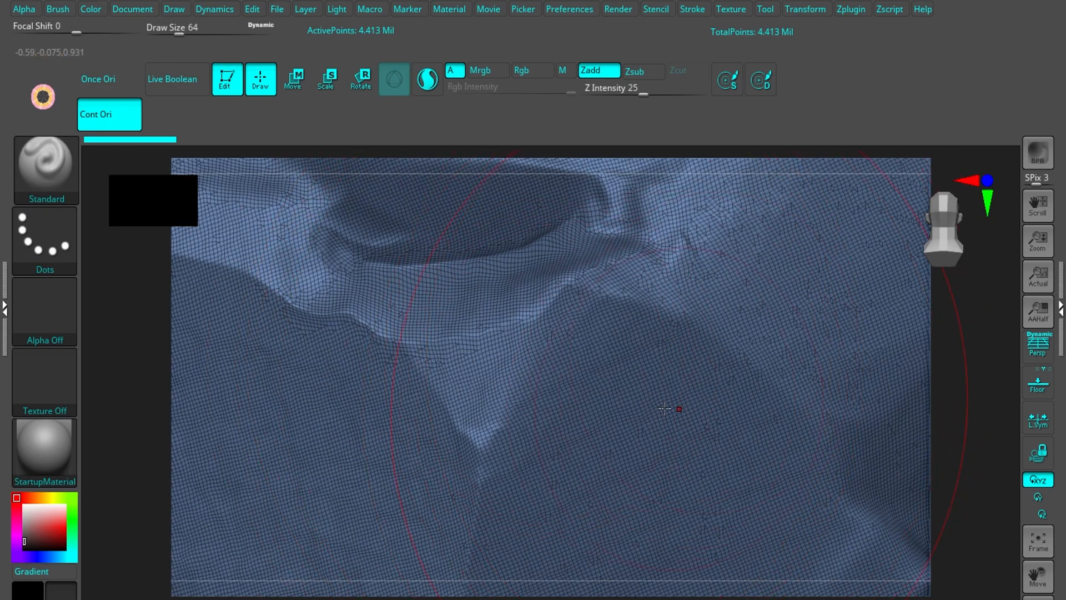
right_click_drag(502, 398, 507, 388, "ctrl")
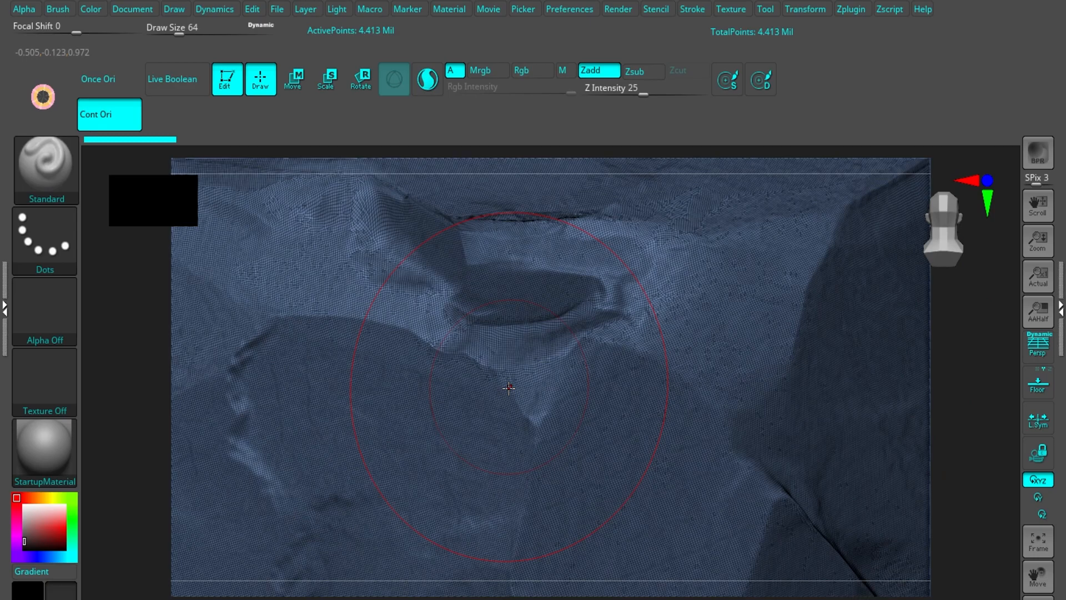
mouse_move(499, 369)
right_mouse_down("ctrl")
mouse_move(436, 363)
mouse_move(505, 389)
right_mouse_up("ctrl")
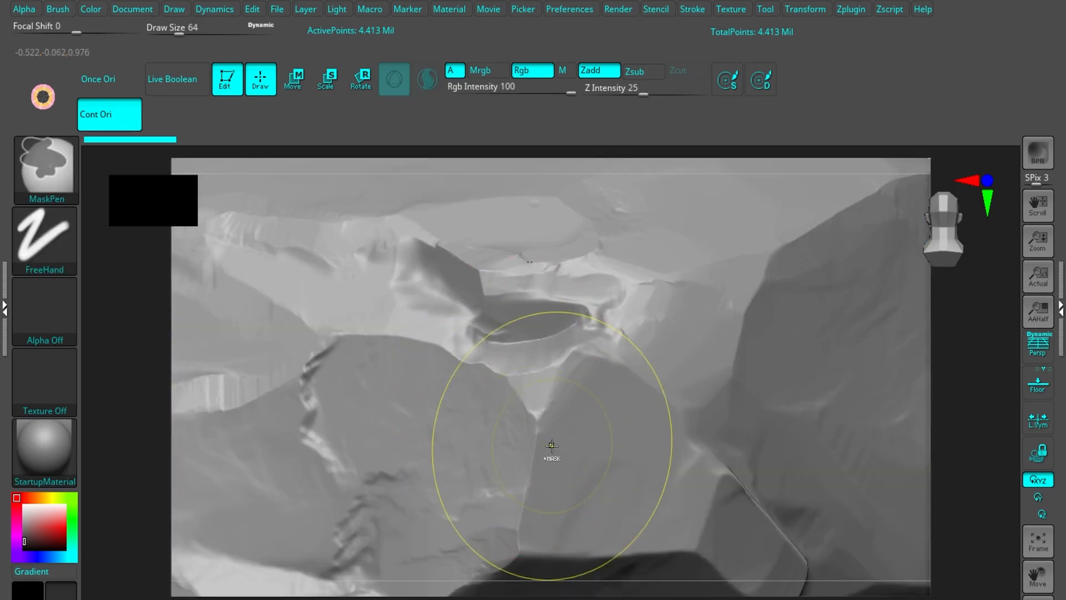
mouse_move(552, 445)
right_mouse_down("ctrl")
mouse_move(440, 421)
mouse_move(524, 333)
mouse_move(498, 369)
mouse_move(581, 332)
mouse_move(528, 360)
right_mouse_up("ctrl")
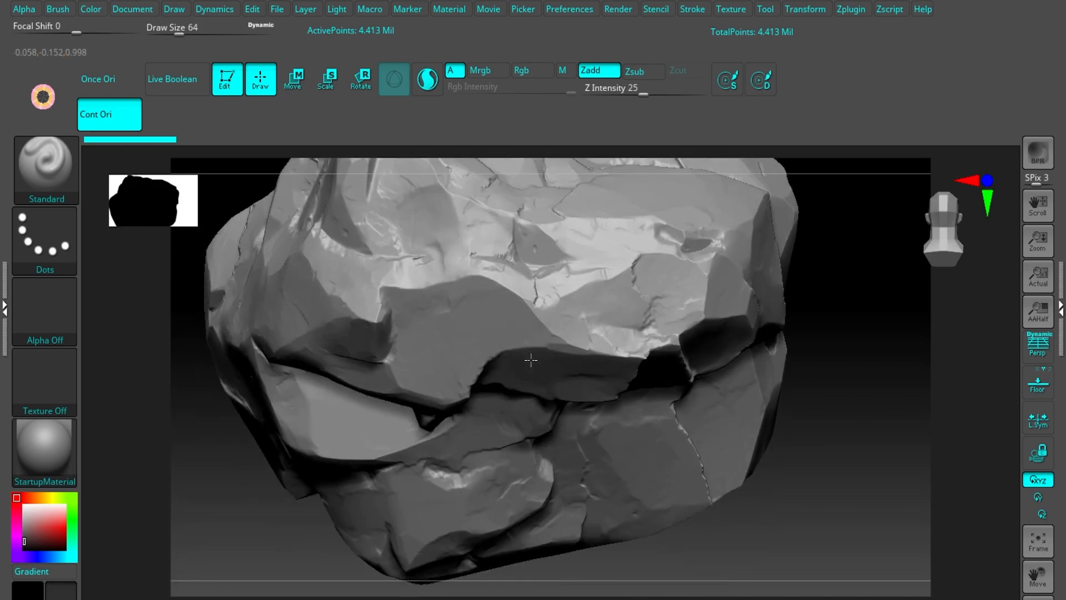
Step: Examine the cracks, ledges and edges around the sides of the rock
right_click_drag(604, 290, 503, 325, "alt")
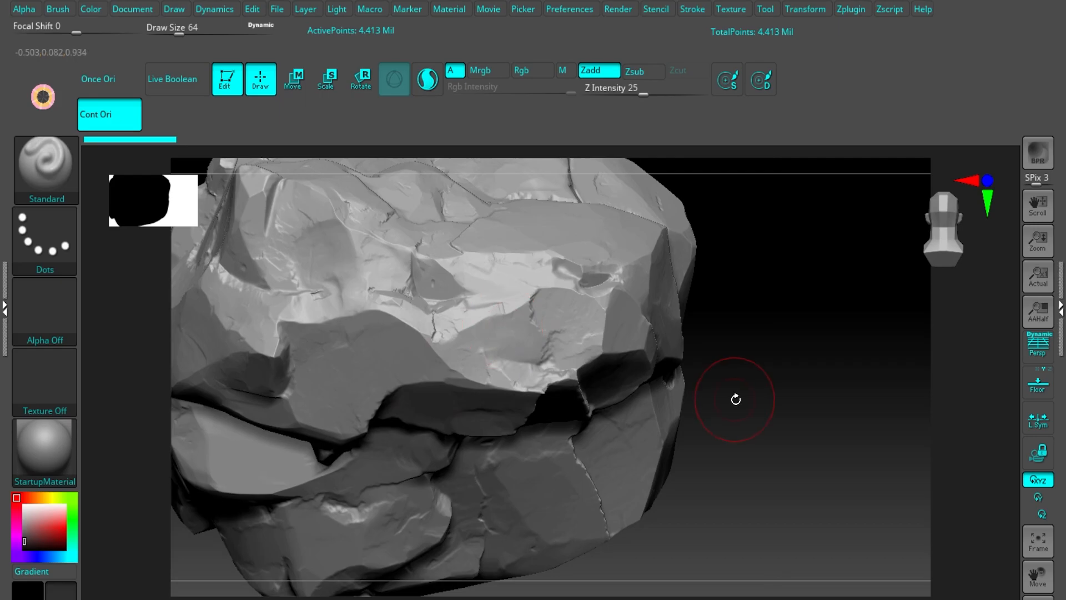
right_click_drag(661, 380, 533, 353)
right_click_drag(783, 314, 644, 312, "alt")
right_click_drag(533, 379, 751, 380)
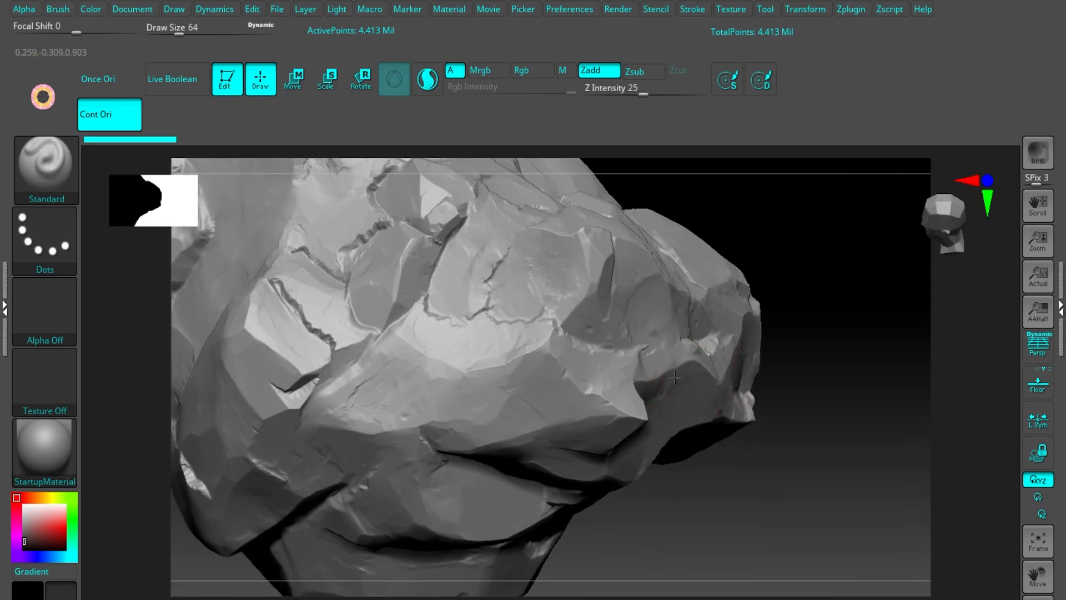
right_click_drag(626, 357, 517, 384)
mouse_move(550, 377)
right_mouse_down("alt")
mouse_move(664, 390)
mouse_move(540, 323)
right_mouse_up("alt")
right_click_drag(596, 354, 598, 331, "ctrl")
right_click_drag(620, 386, 535, 358, "alt")
right_click_drag(800, 320, 711, 309)
mouse_move(623, 334)
right_mouse_down("alt")
mouse_move(587, 343)
mouse_move(692, 316)
mouse_move(619, 351)
mouse_move(632, 324)
right_mouse_up("alt")
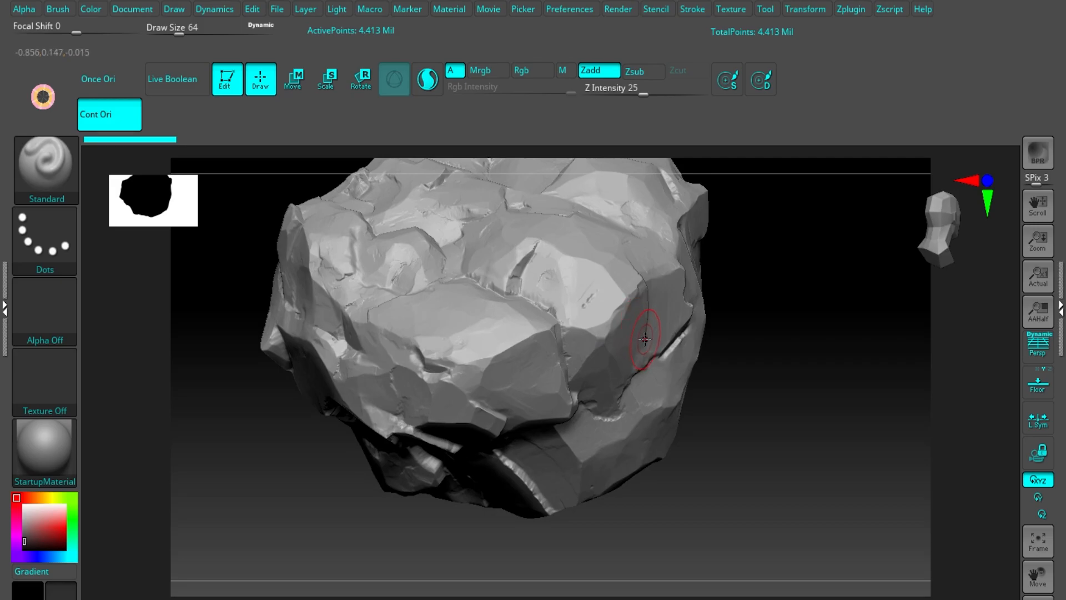
Step: Load the Orb_Rock_Detail brush from the Orb brush pack
key("comma")
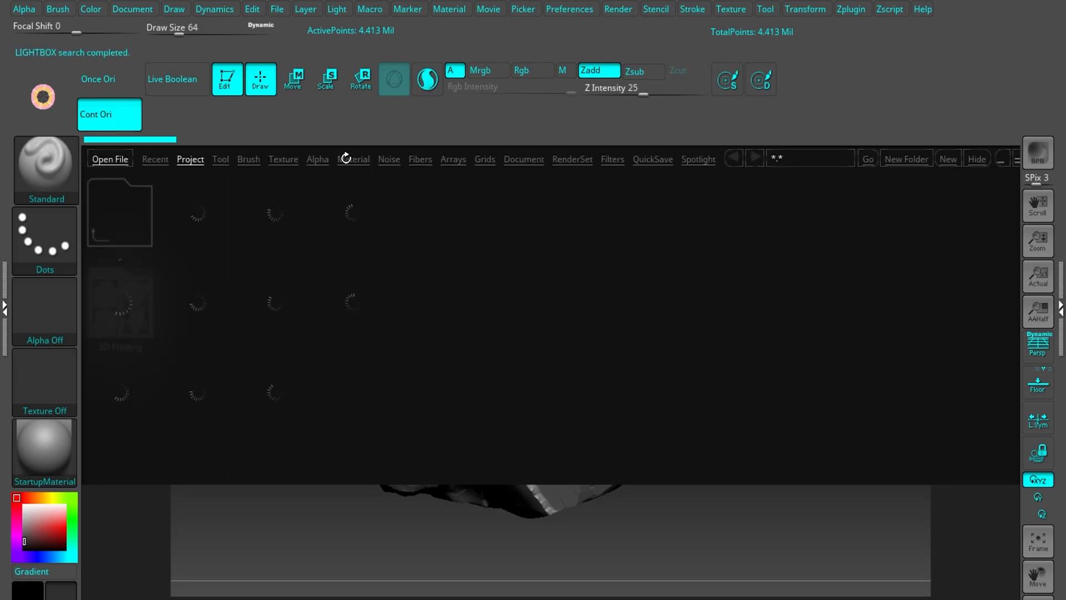
left_click(248, 160)
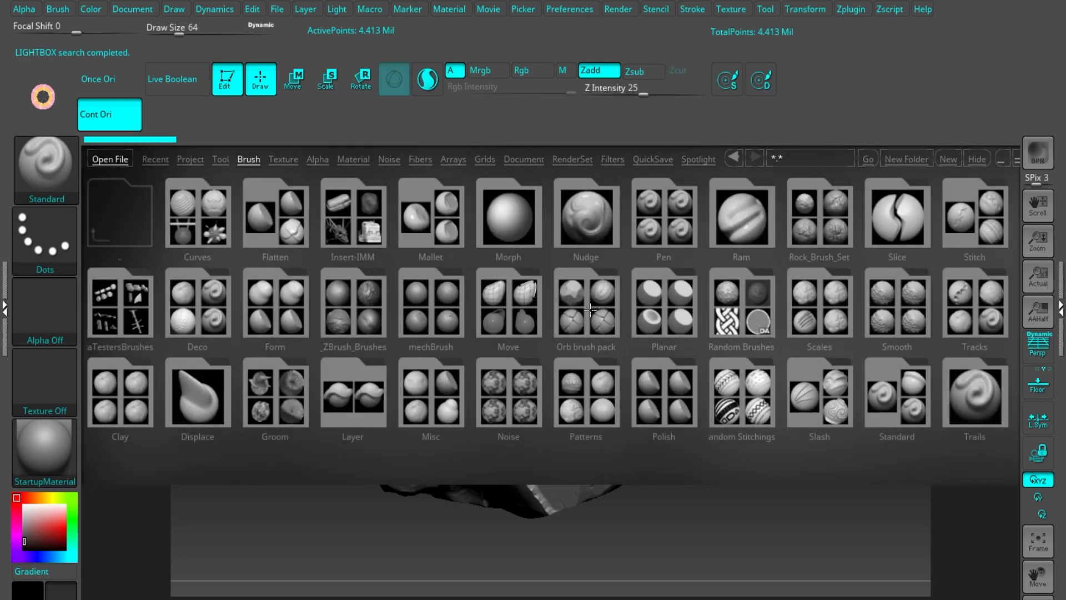
left_click(591, 300)
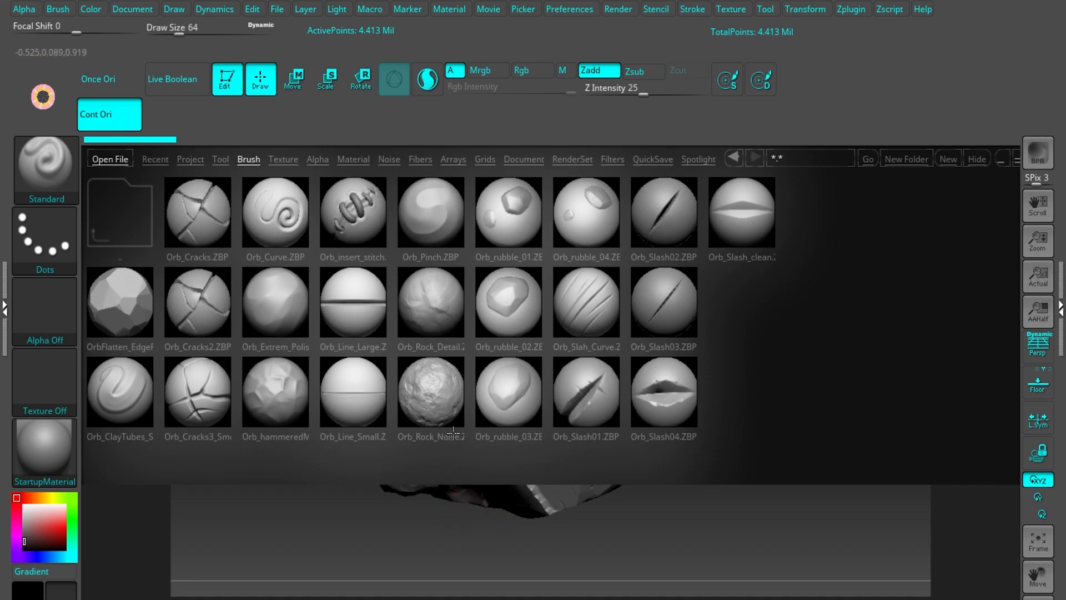
double_click(436, 303)
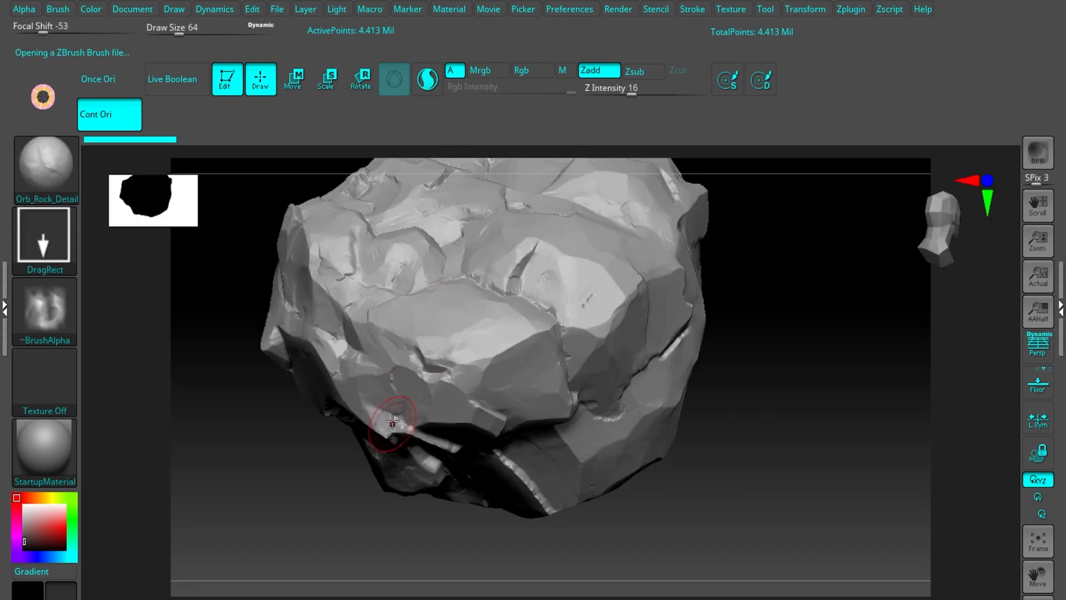
Step: Stamp subtle surface detail onto the rock with Orb_Rock_Detail at draw size 64 and Z intensity 16
mouse_move(406, 380)
right_mouse_down()
mouse_move(447, 338)
mouse_move(453, 367)
mouse_move(505, 300)
mouse_move(565, 305)
mouse_move(620, 341)
right_mouse_up()
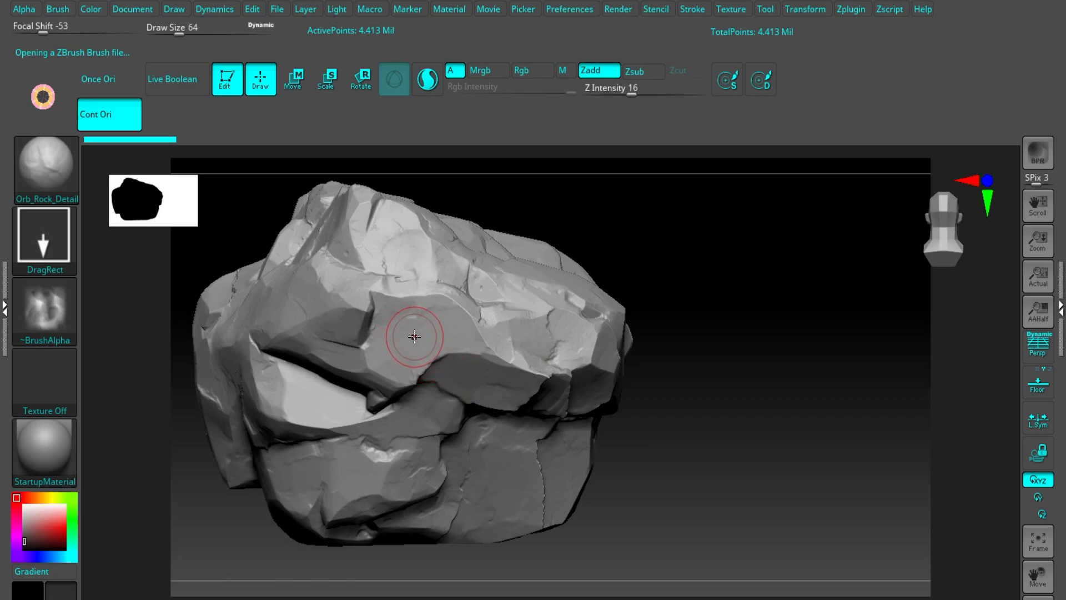
right_click_drag(456, 317, 461, 342)
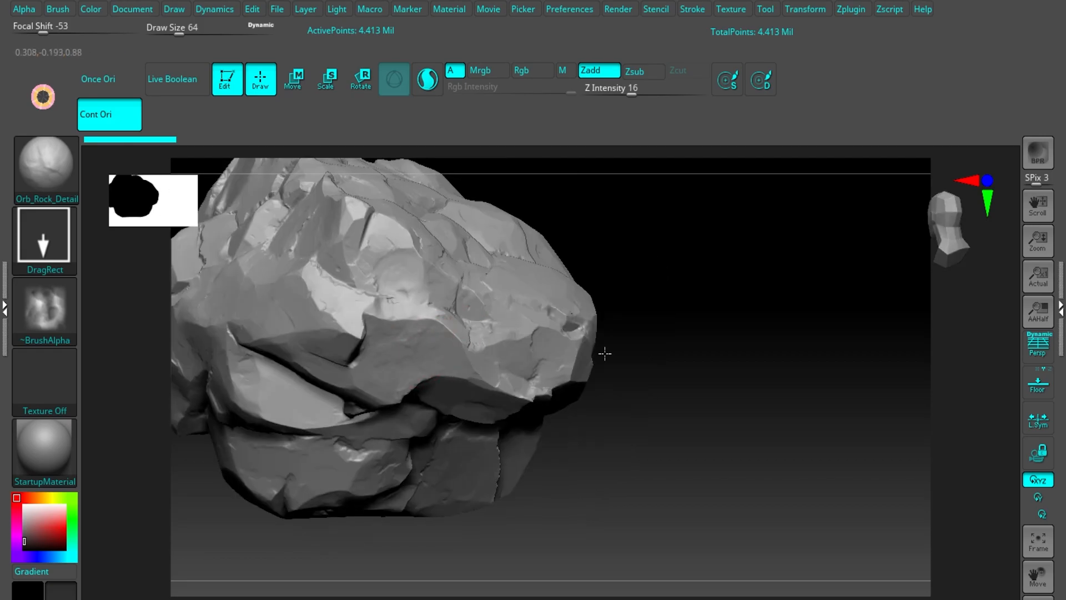
left_click_drag(648, 354, 648, 353)
mouse_move(500, 364)
right_mouse_down()
mouse_move(460, 358)
mouse_move(432, 305)
right_mouse_up()
right_click_drag(457, 345, 485, 410)
right_click_drag(485, 410, 391, 390, "alt")
mouse_move(458, 389)
right_mouse_down("alt")
mouse_move(437, 350)
mouse_move(458, 357)
right_mouse_up("alt")
right_click_drag(443, 292, 428, 373, "alt")
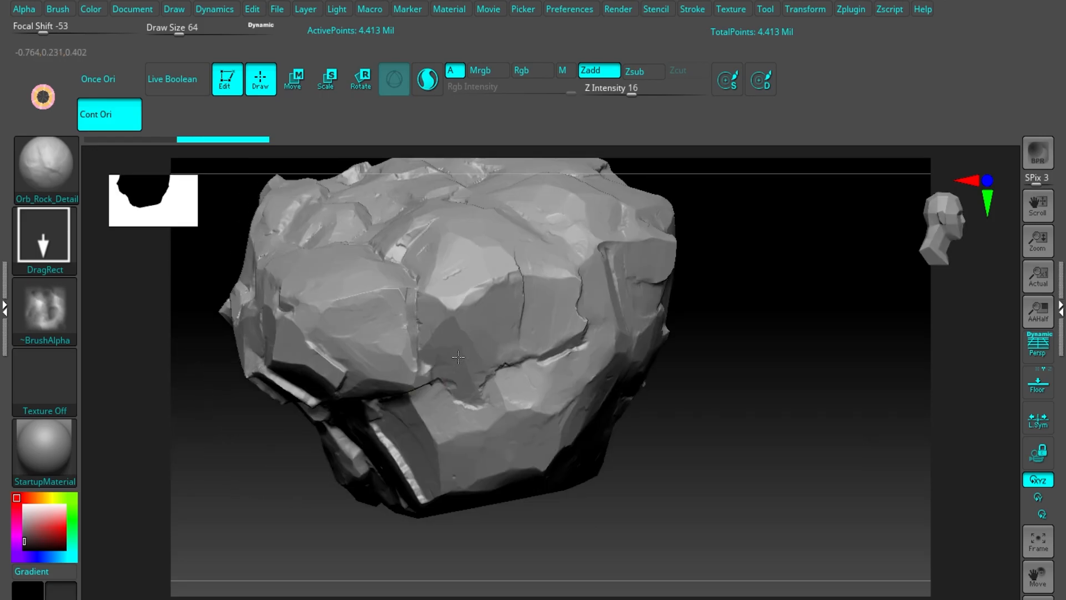
mouse_move(467, 304)
right_mouse_down()
mouse_move(430, 298)
mouse_move(478, 342)
right_mouse_up()
Step: Try stamping a slash on the rock's side with the Orb_Slash01 brush and undo the stamp
key("comma")
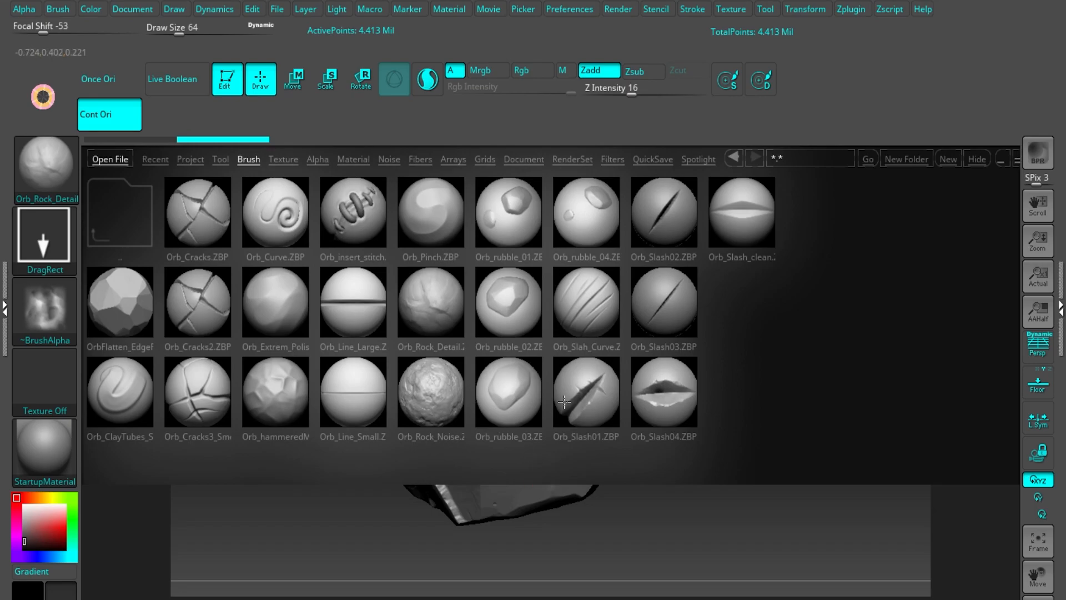
double_click(586, 391)
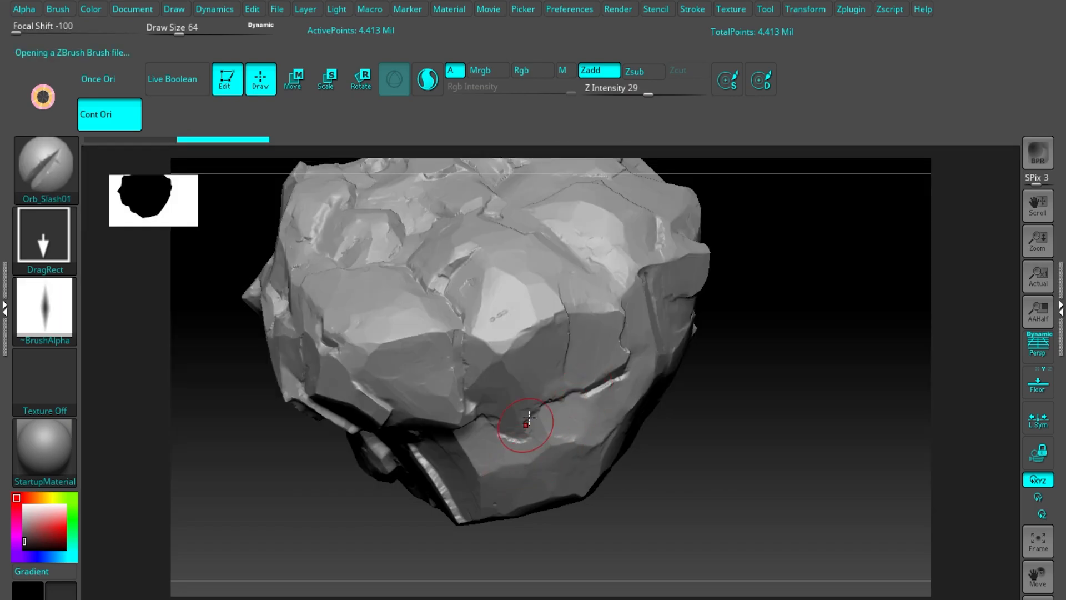
left_click_drag(549, 333, 549, 333)
mouse_move(552, 431)
right_mouse_down()
mouse_move(534, 382)
mouse_move(522, 388)
mouse_move(504, 415)
mouse_move(588, 401)
right_mouse_up()
key("ctrl+z")
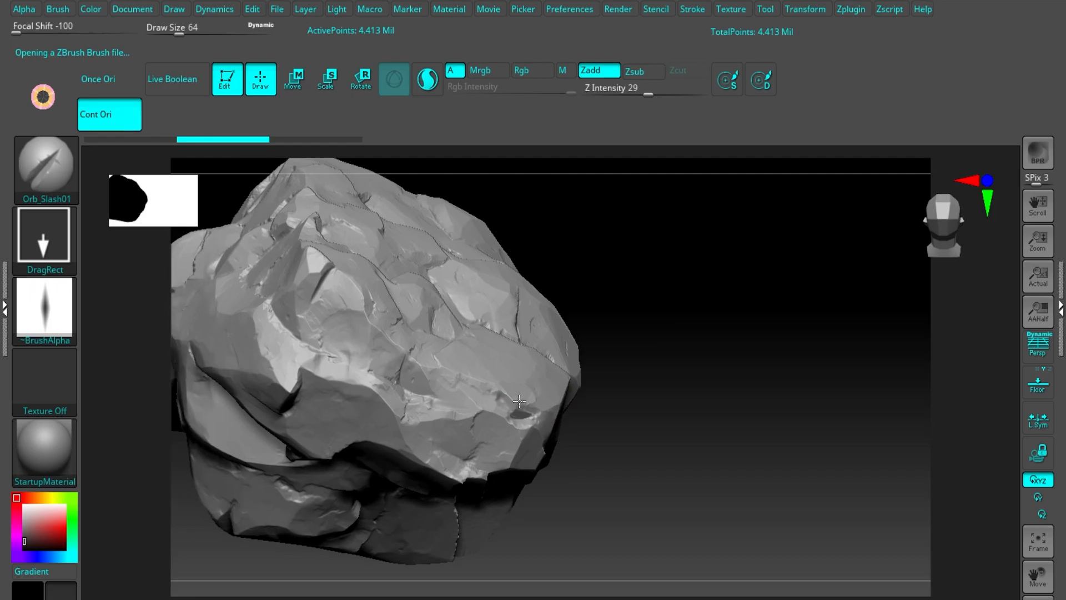
Step: Reload the Orb_Rock_Detail brush and stamp surface detail on the planes of the rock's side
right_click_drag(511, 405, 478, 390)
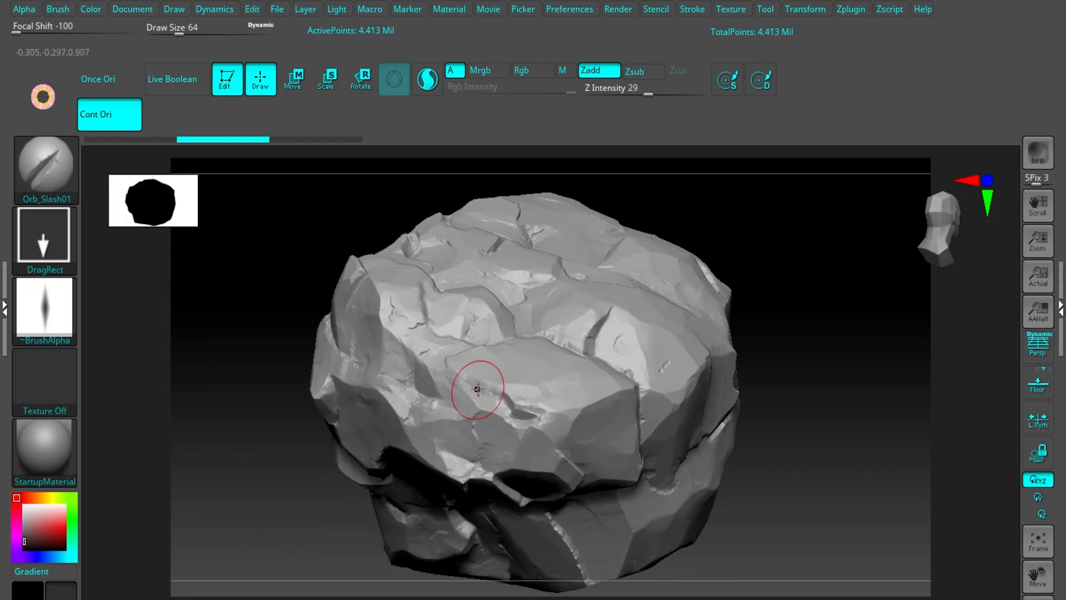
key("comma")
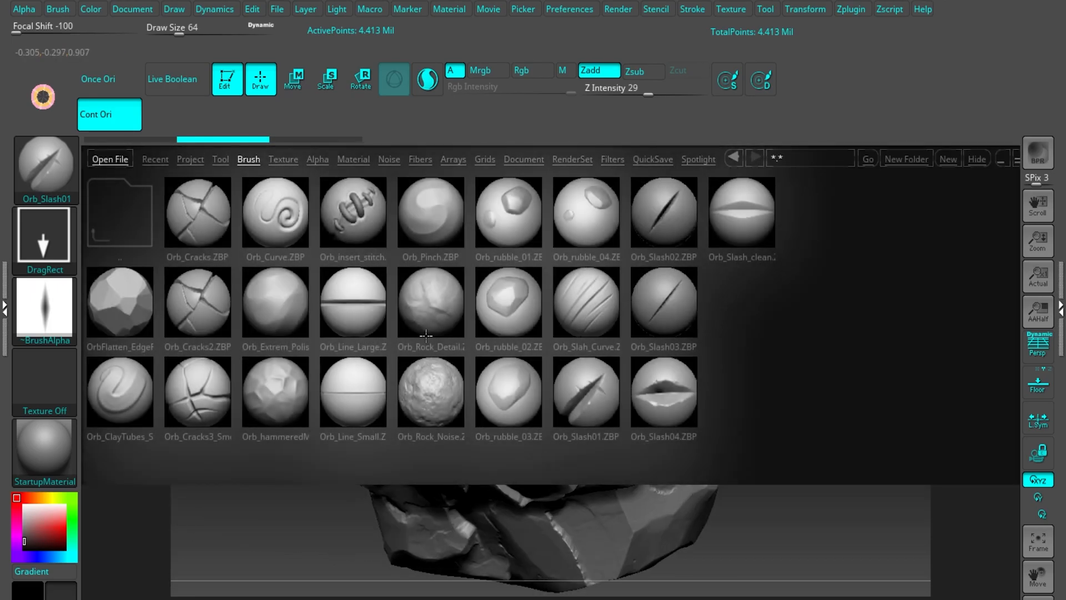
left_click(434, 318)
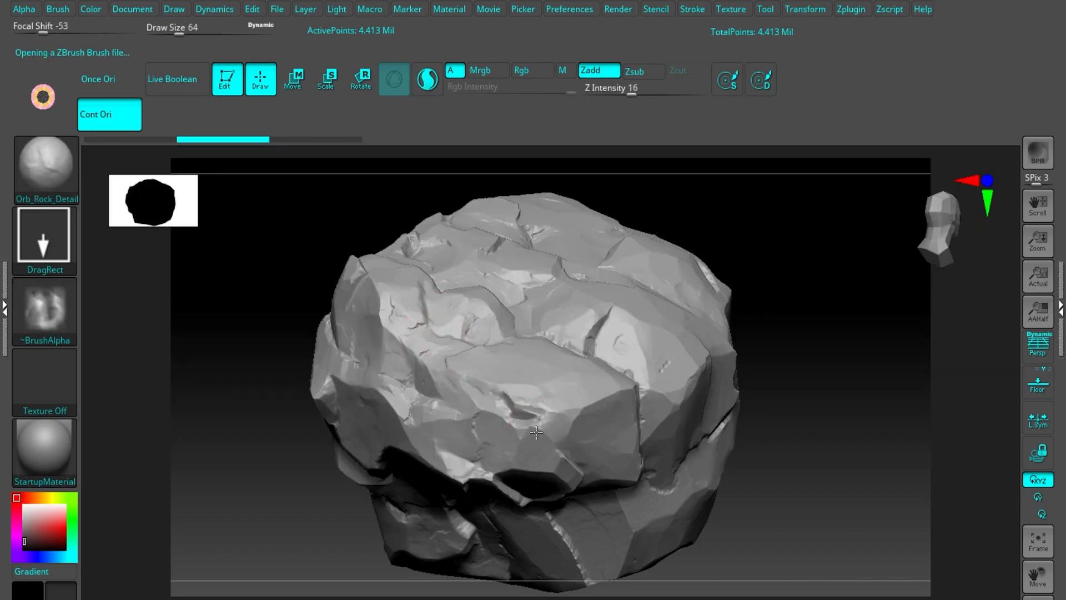
right_click_drag(537, 433, 434, 366, "alt")
mouse_move(489, 391)
right_mouse_down()
mouse_move(560, 419)
mouse_move(505, 400)
right_mouse_up()
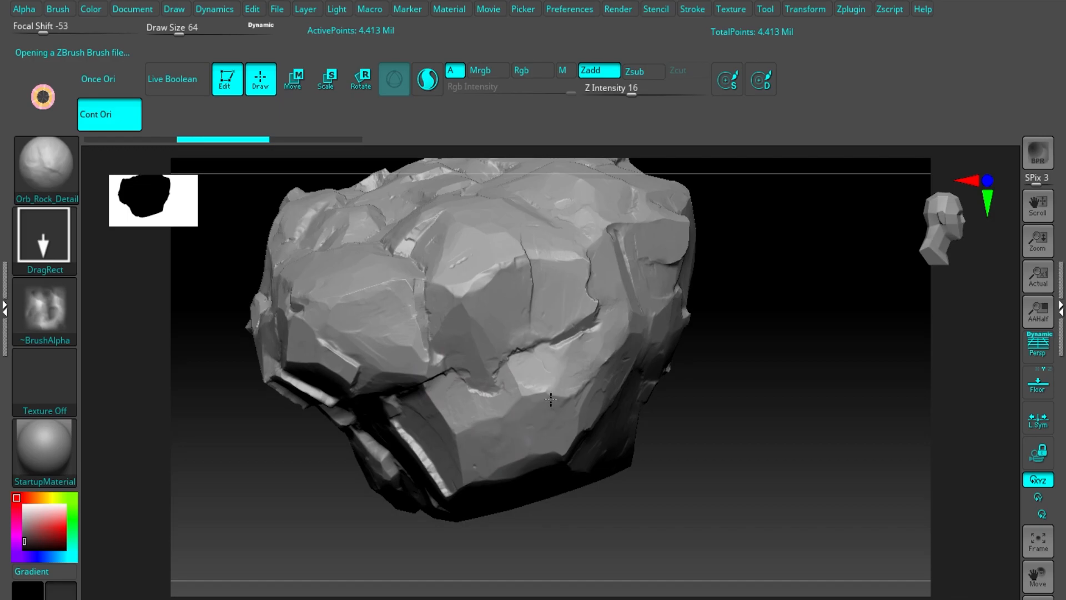
right_click_drag(519, 369, 594, 406, "alt")
mouse_move(433, 340)
right_mouse_down()
mouse_move(497, 387)
mouse_move(439, 356)
mouse_move(448, 376)
mouse_move(439, 350)
right_mouse_up()
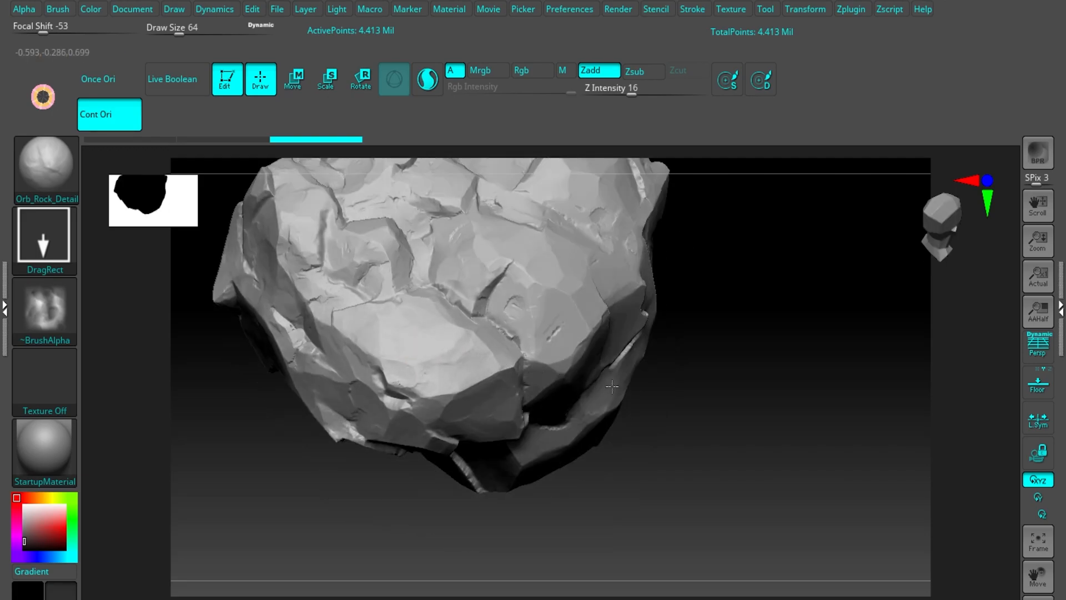
Step: Continue stamping Orb_Rock_Detail texture over the rock's front, underside and remaining sides at Z intensity 16
right_click_drag(476, 397, 541, 425)
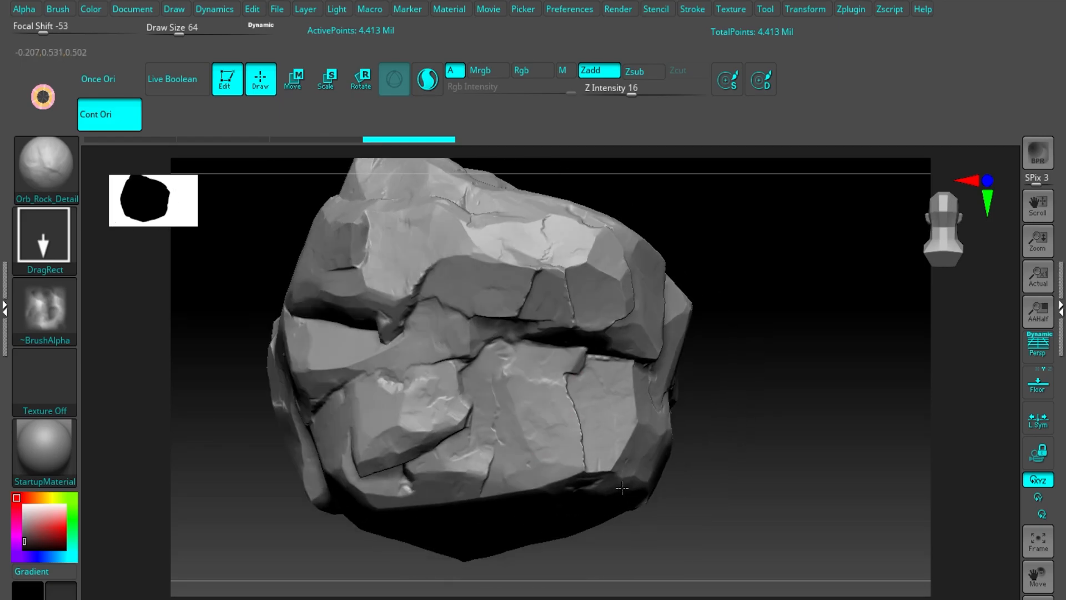
right_click_drag(708, 543, 499, 401)
right_click_drag(445, 362, 463, 383)
right_click_drag(532, 441, 532, 371)
mouse_move(457, 357)
right_mouse_down()
mouse_move(475, 409)
mouse_move(489, 388)
mouse_move(463, 366)
right_mouse_up()
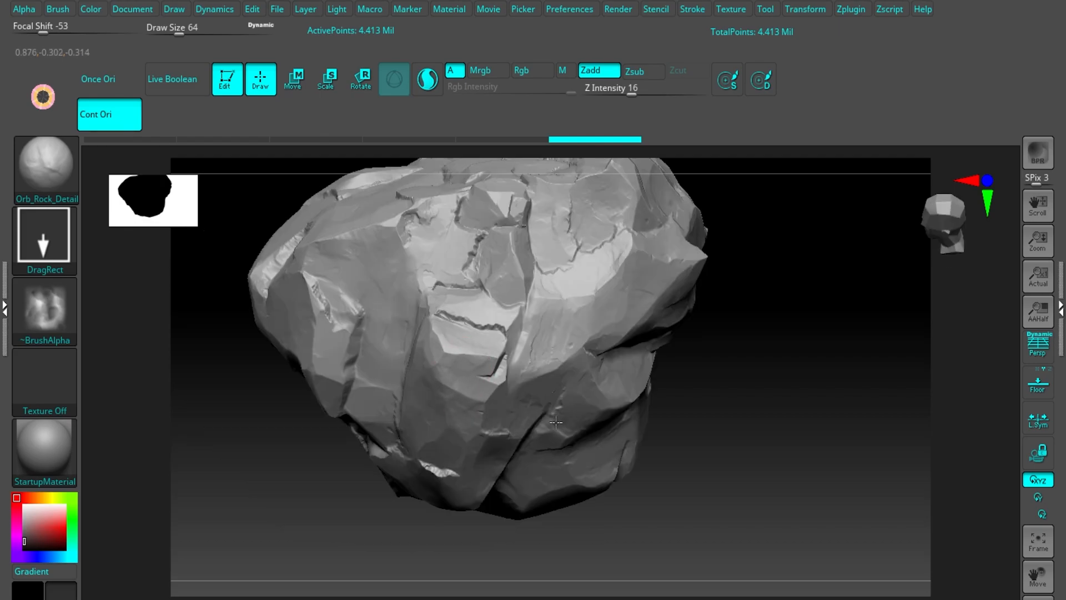
right_click_drag(556, 422, 501, 371)
right_click_drag(828, 501, 653, 469)
mouse_move(619, 309)
right_mouse_down()
mouse_move(608, 349)
mouse_move(568, 251)
right_mouse_up()
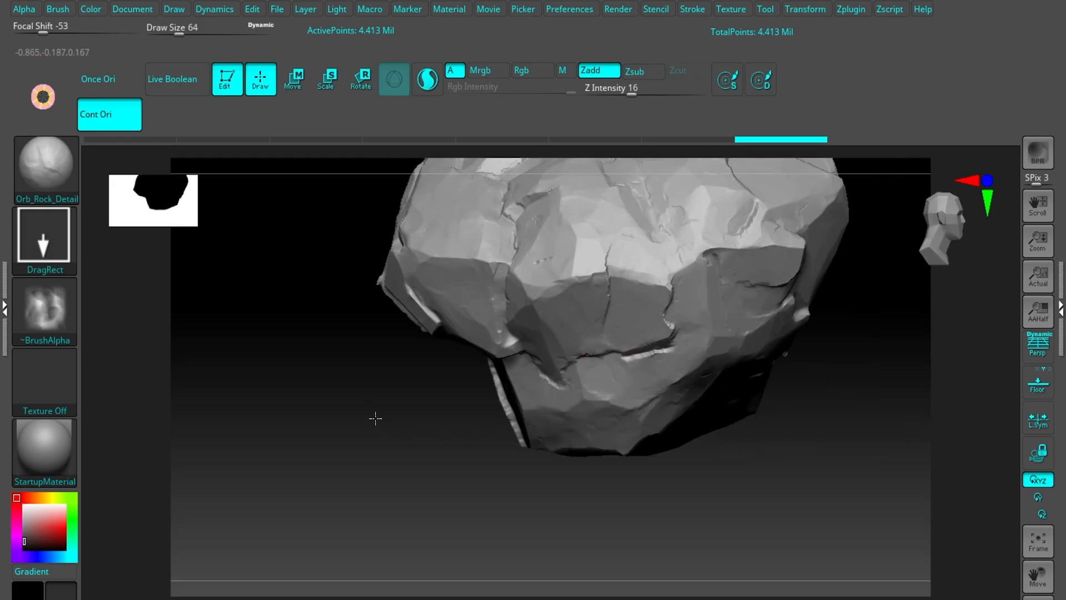
Step: Continue stamping Orb_Rock_Detail texture onto the planes of the rock's front and upper front at Z intensity 16
right_click_drag(612, 318, 599, 333)
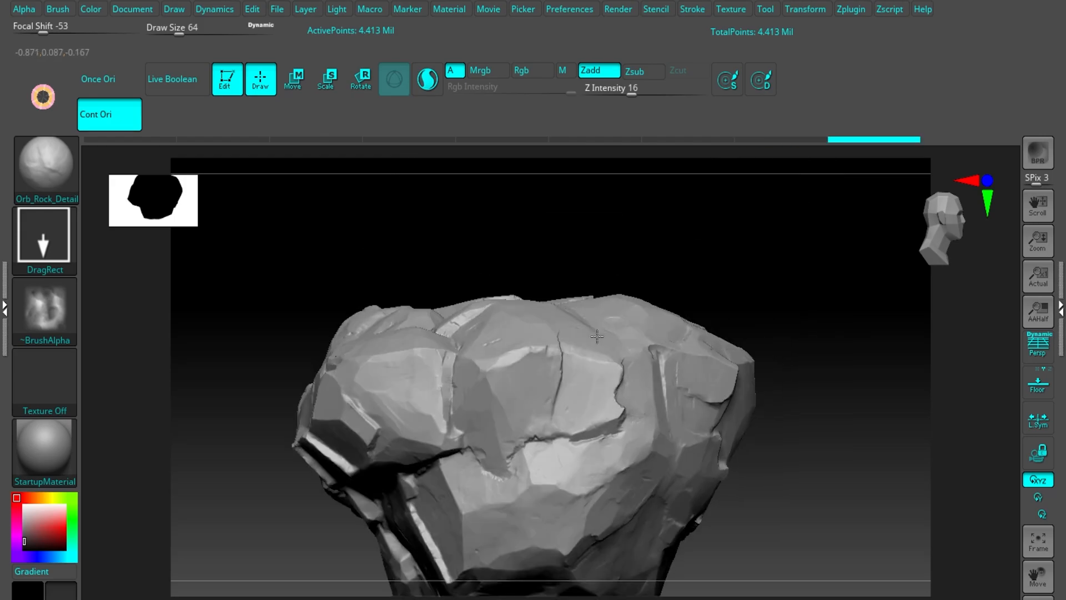
right_click_drag(655, 381, 500, 392)
right_click_drag(653, 400, 665, 411)
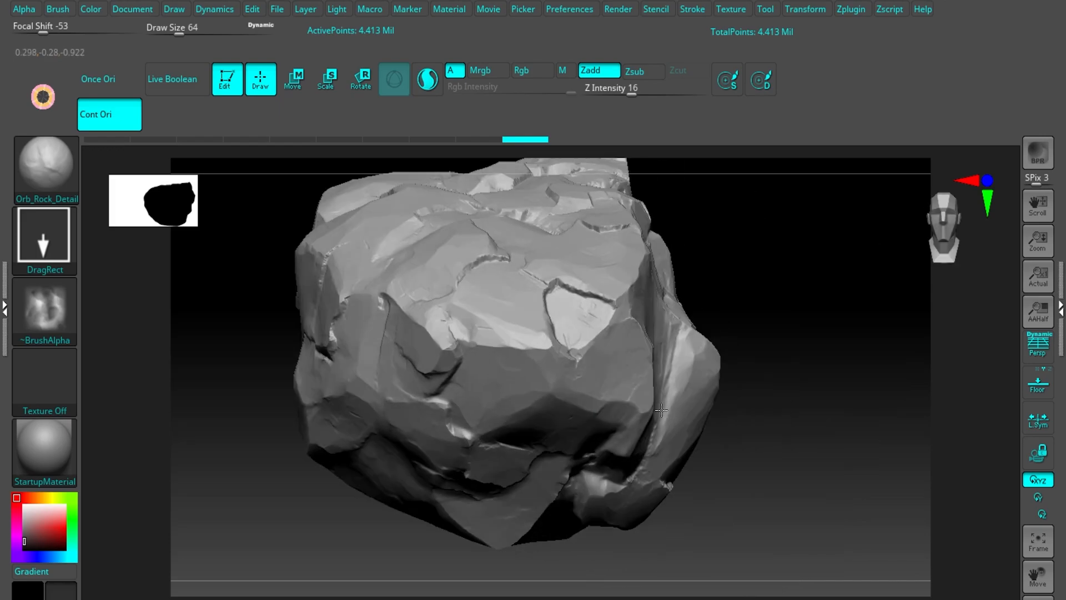
right_click_drag(545, 360, 524, 297)
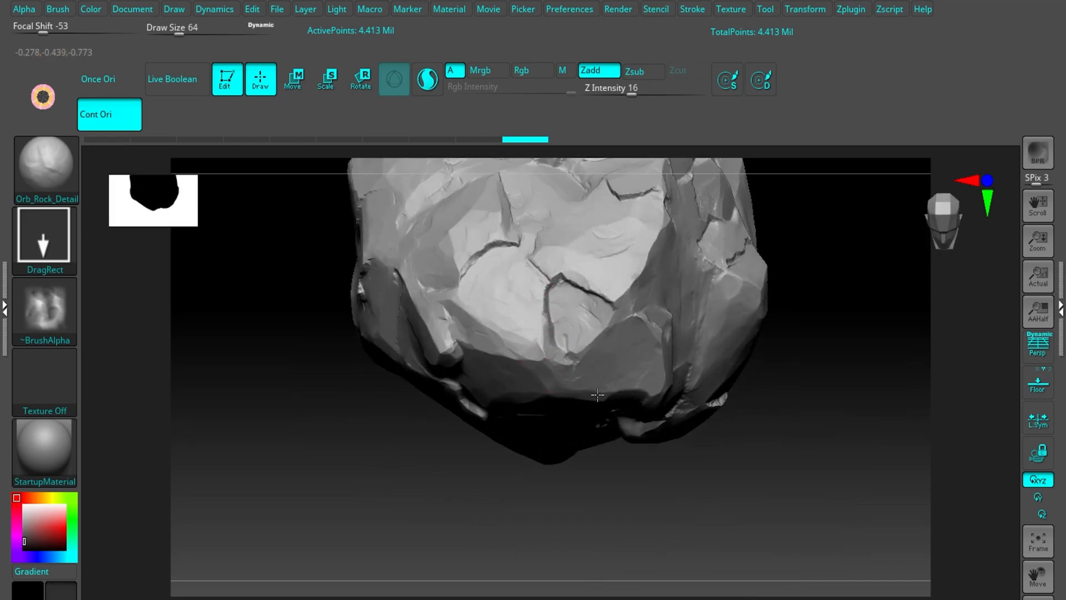
mouse_move(638, 286)
right_mouse_down("alt")
mouse_move(582, 344)
mouse_move(565, 313)
mouse_move(573, 286)
right_mouse_up("alt")
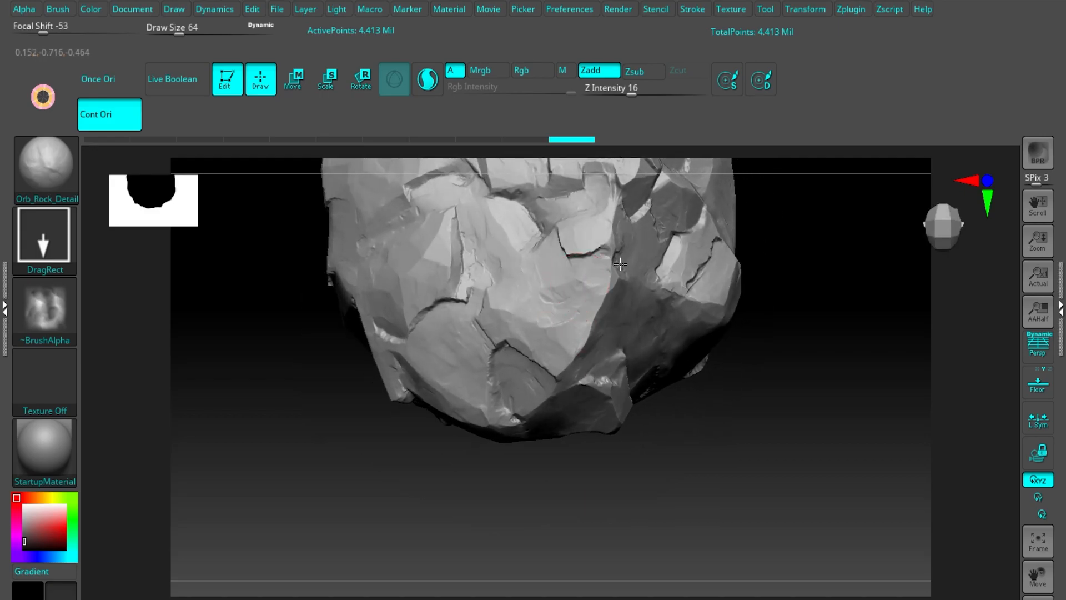
right_click_drag(595, 369, 593, 334)
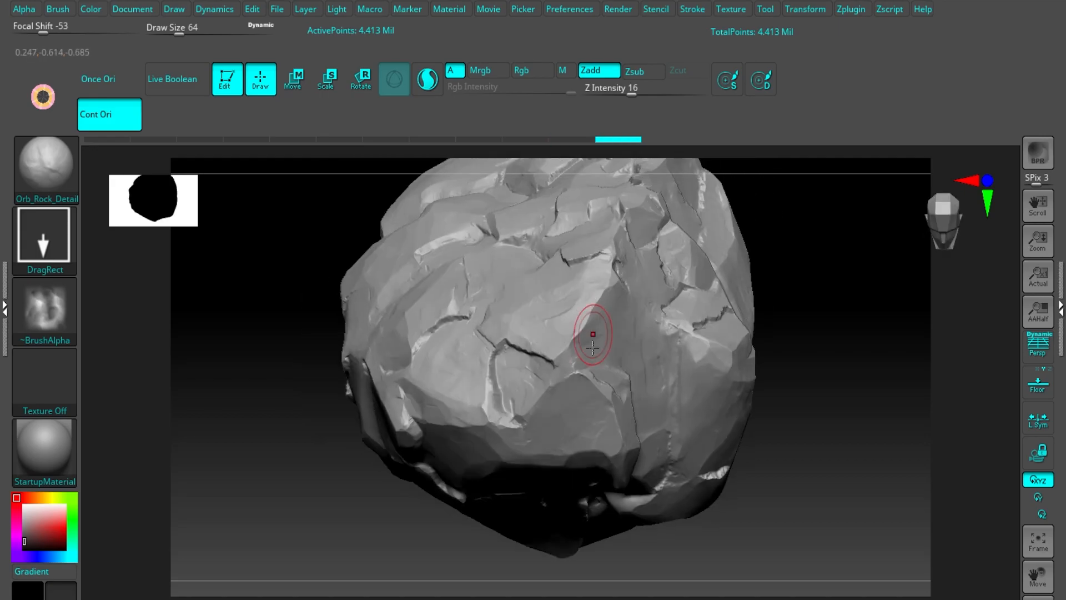
right_click_drag(586, 420, 562, 330, "alt")
right_click_drag(562, 330, 555, 305, "ctrl")
mouse_move(617, 368)
right_mouse_down("alt")
mouse_move(596, 337)
mouse_move(594, 372)
mouse_move(625, 422)
mouse_move(629, 386)
mouse_move(540, 445)
mouse_move(547, 414)
right_mouse_up("alt")
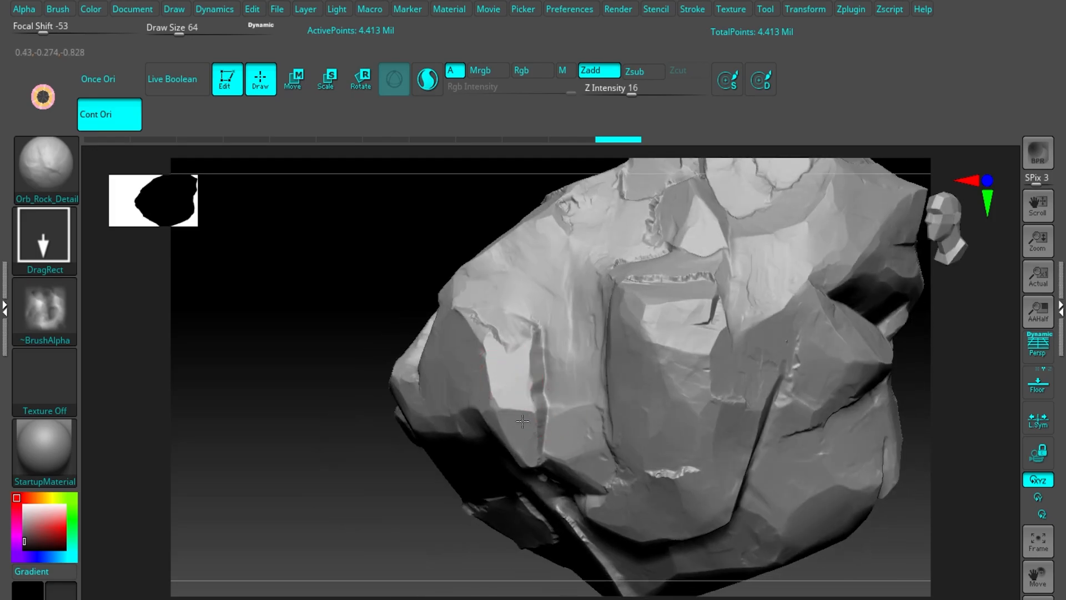
Step: Stamp subtle Orb_Rock_Detail texture around the cracks and ledges between the rock's front and side
right_click_drag(554, 348, 518, 350)
right_click_drag(643, 345, 654, 352)
mouse_move(571, 369)
right_mouse_down()
mouse_move(597, 340)
mouse_move(609, 345)
right_mouse_up()
mouse_move(490, 408)
right_mouse_down("alt")
mouse_move(586, 364)
mouse_move(629, 356)
right_mouse_up("alt")
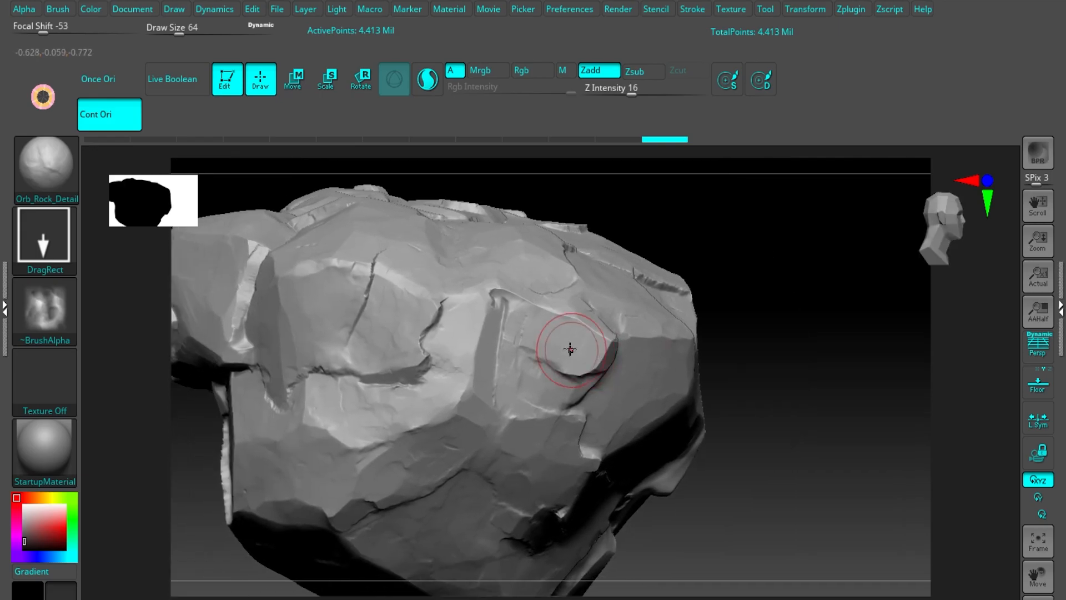
right_click_drag(564, 377, 572, 366)
right_click_drag(656, 432, 712, 436)
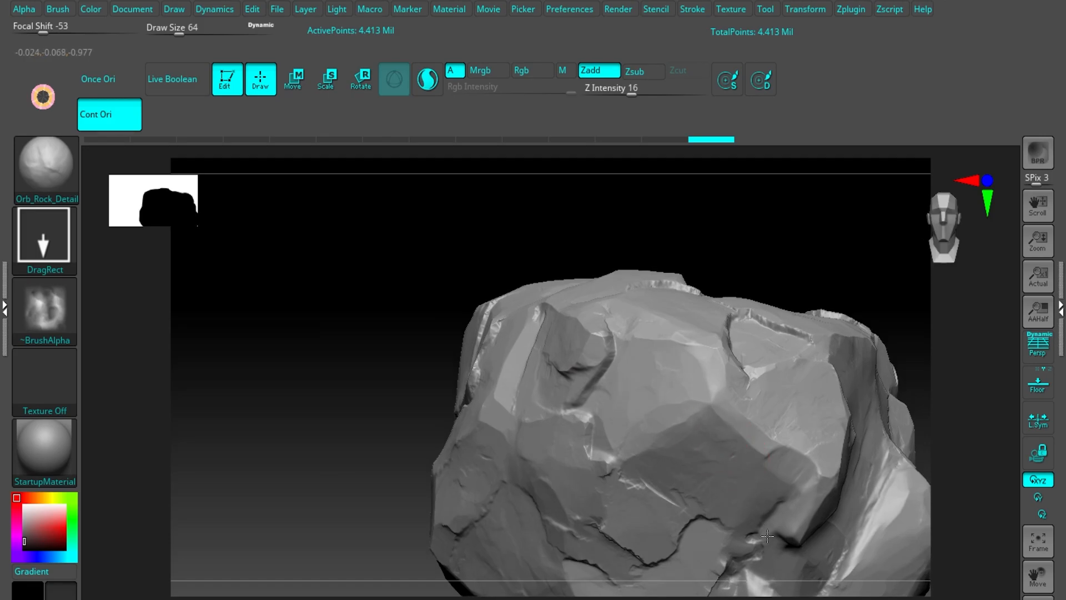
mouse_move(641, 398)
right_mouse_down()
mouse_move(504, 393)
mouse_move(717, 349)
right_mouse_up()
mouse_move(565, 343)
right_mouse_down()
mouse_move(638, 386)
mouse_move(586, 323)
mouse_move(579, 372)
mouse_move(642, 269)
mouse_move(640, 320)
right_mouse_up()
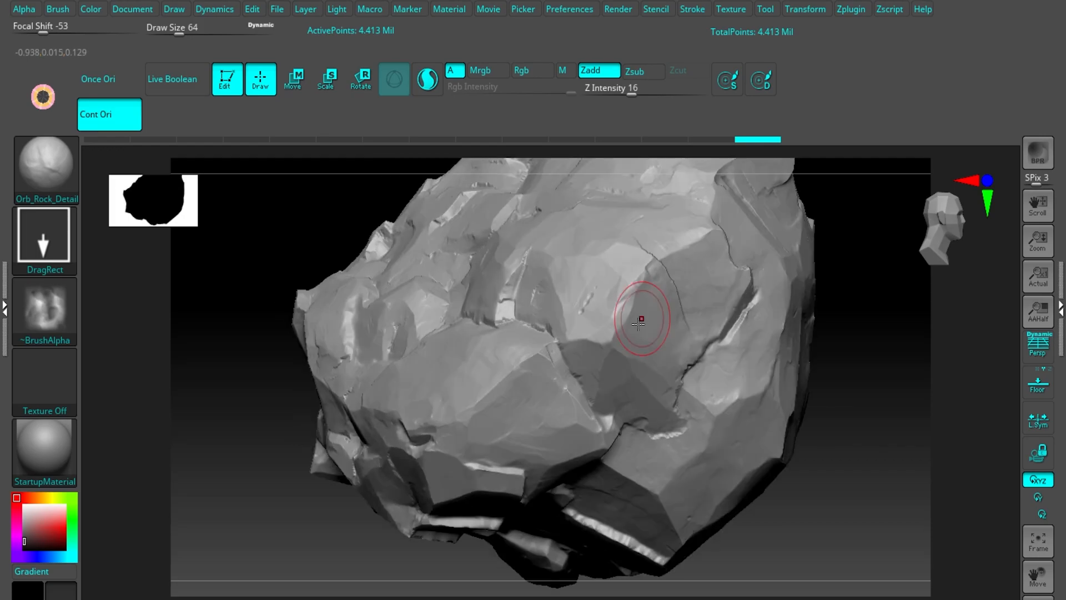
Step: Stamp Orb_Rock_Detail texture onto the planes from the rock's side around to its back
right_click_drag(563, 436, 552, 367, "alt")
right_click_drag(513, 324, 521, 318)
right_click_drag(490, 355, 636, 347)
right_click_drag(522, 318, 661, 348)
mouse_move(538, 396)
right_mouse_down()
mouse_move(436, 425)
mouse_move(494, 425)
mouse_move(553, 375)
mouse_move(522, 333)
mouse_move(586, 358)
right_mouse_up()
right_click_drag(730, 367, 781, 392)
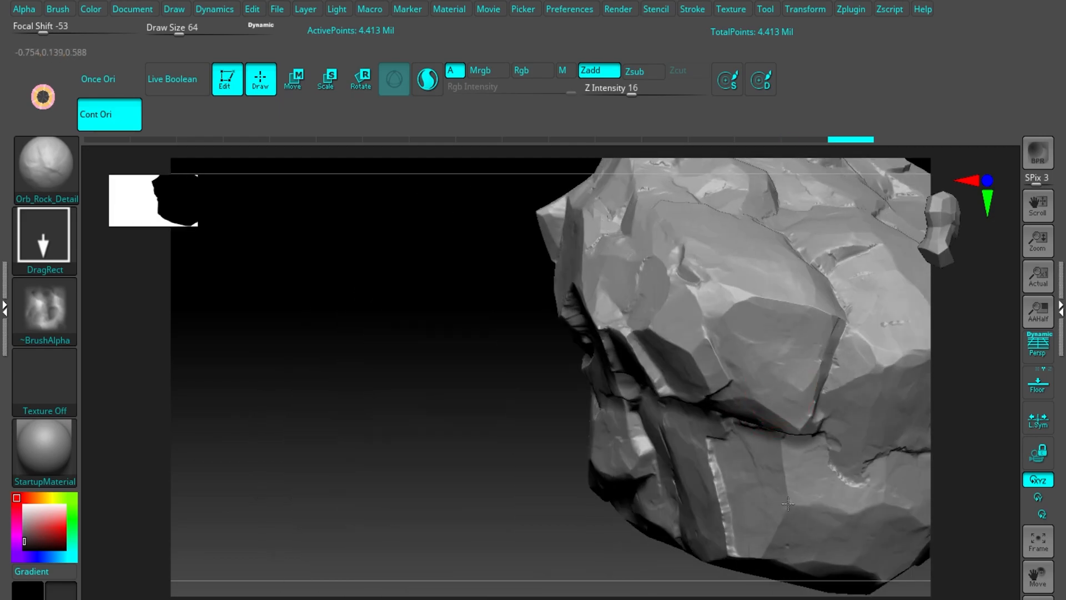
mouse_move(687, 267)
right_mouse_down("alt")
mouse_move(667, 315)
mouse_move(679, 324)
mouse_move(549, 342)
right_mouse_up("alt")
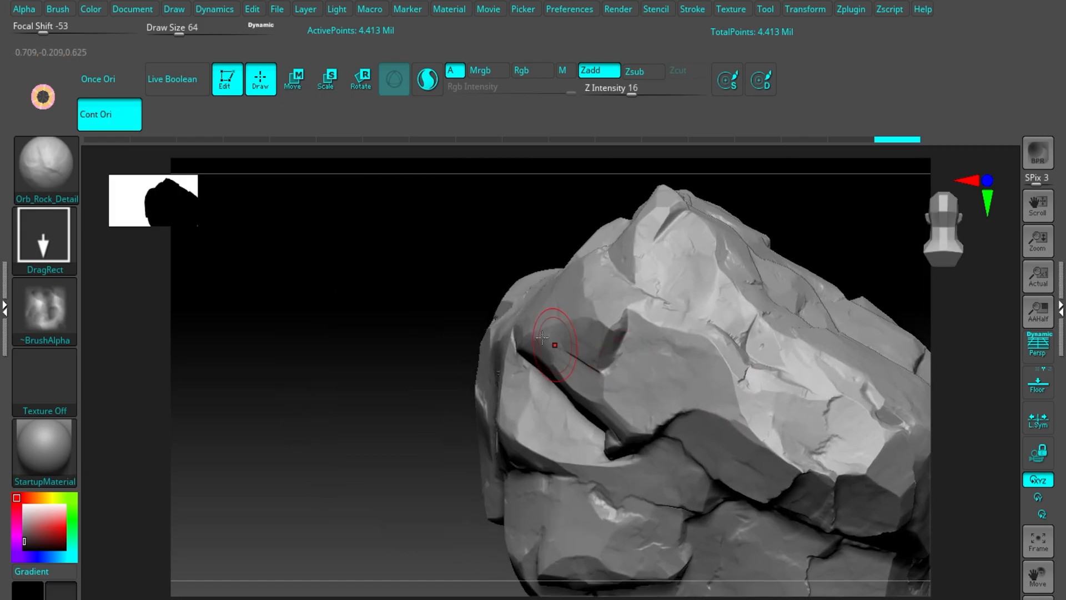
right_click_drag(618, 373, 557, 340)
right_click_drag(582, 424, 551, 402, "ctrl")
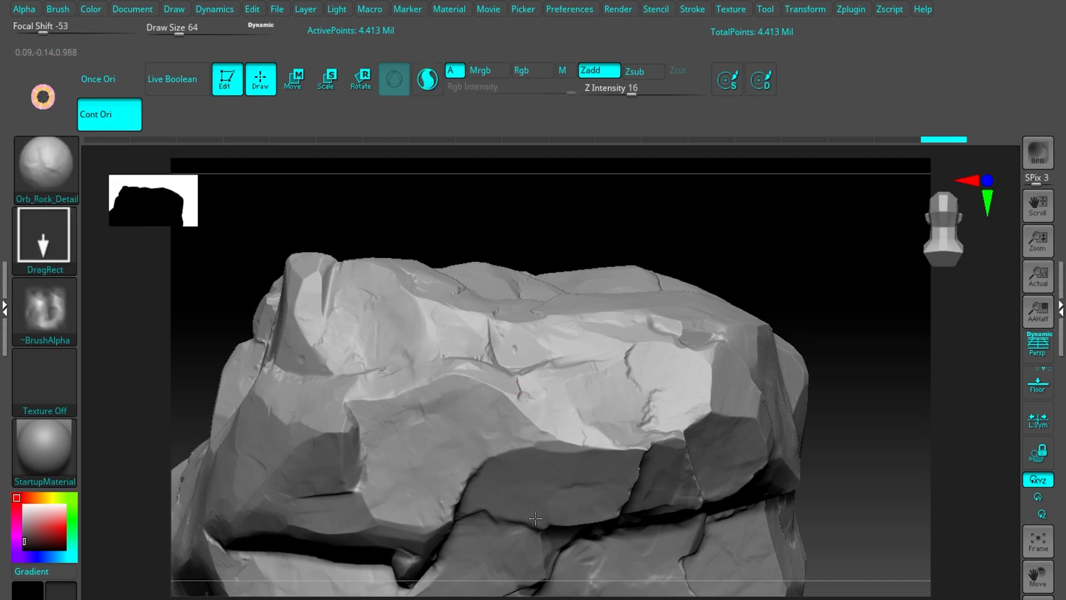
Step: Stamp Orb_Rock_Detail texture over the back of the rock, around the overhanging ledge and deep horizontal crack
mouse_move(576, 498)
right_mouse_down("ctrl")
mouse_move(542, 443)
mouse_move(544, 363)
right_mouse_up("ctrl")
right_click_drag(596, 429, 530, 442)
mouse_move(593, 382)
right_mouse_down()
mouse_move(555, 338)
mouse_move(488, 368)
mouse_move(430, 375)
right_mouse_up()
right_click_drag(533, 377, 704, 386, "alt")
right_click_drag(417, 372, 408, 346)
mouse_move(591, 359)
right_mouse_down()
mouse_move(481, 372)
mouse_move(459, 324)
mouse_move(513, 330)
mouse_move(510, 357)
mouse_move(589, 345)
right_mouse_up()
mouse_move(518, 358)
right_mouse_down("ctrl")
mouse_move(567, 451)
mouse_move(543, 405)
mouse_move(586, 465)
mouse_move(544, 443)
mouse_move(504, 442)
mouse_move(618, 387)
right_mouse_up("ctrl")
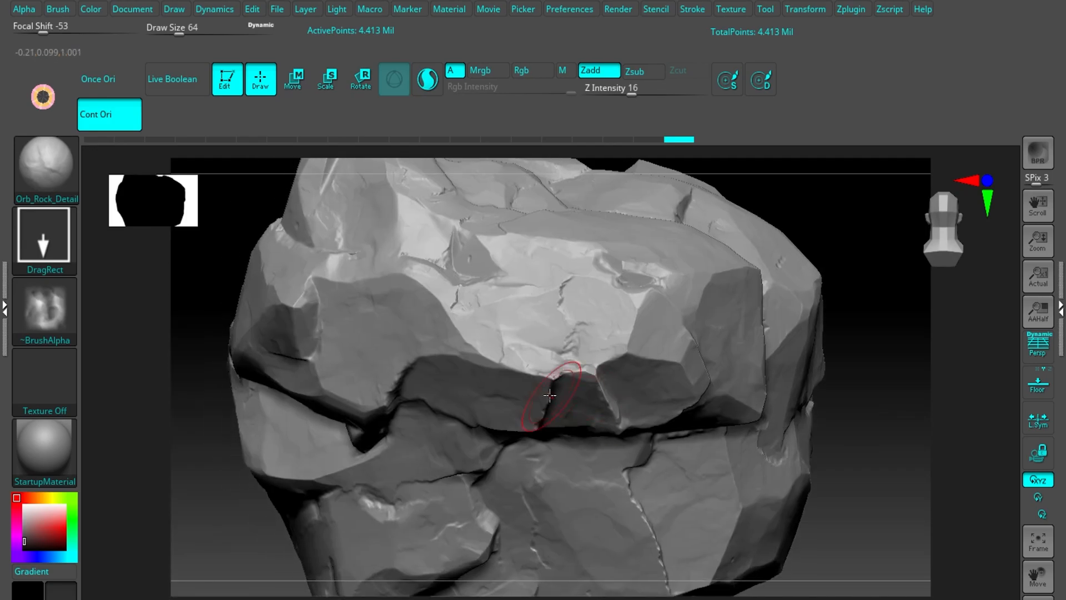
Step: Examine the stamped detail on the rock's back, around the overhanging ledge and horizontal crack
right_click_drag(550, 395, 559, 354)
right_click_drag(508, 389, 571, 340, "alt")
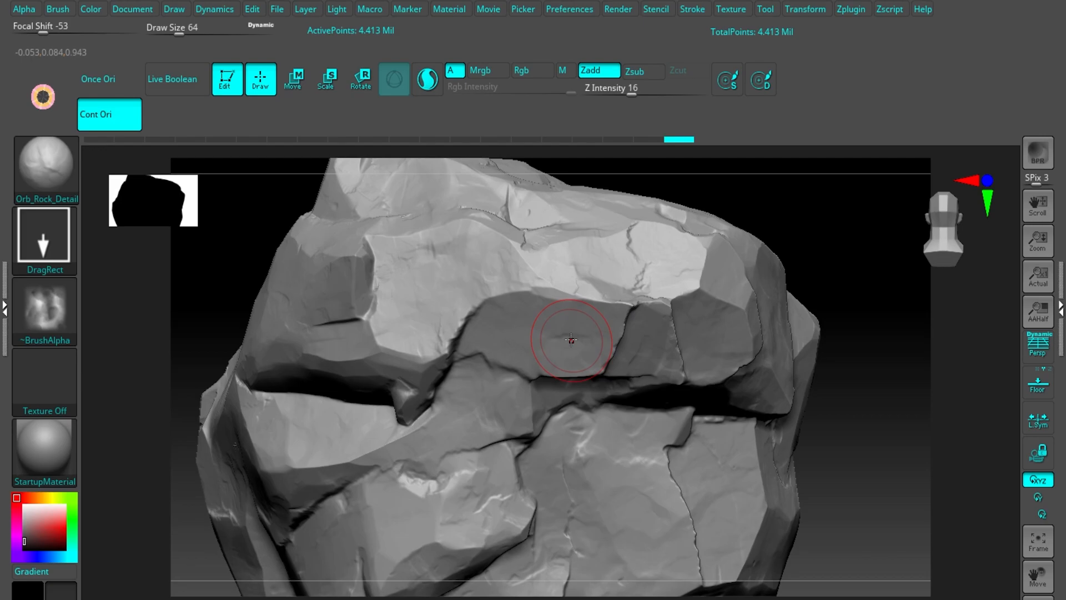
mouse_move(568, 318)
right_mouse_down()
mouse_move(566, 345)
mouse_move(615, 392)
right_mouse_up()
right_click_drag(550, 318, 580, 346)
right_click_drag(498, 341, 534, 353)
right_click_drag(501, 316, 542, 290)
right_click_drag(473, 354, 451, 388)
right_click_drag(501, 292, 569, 295)
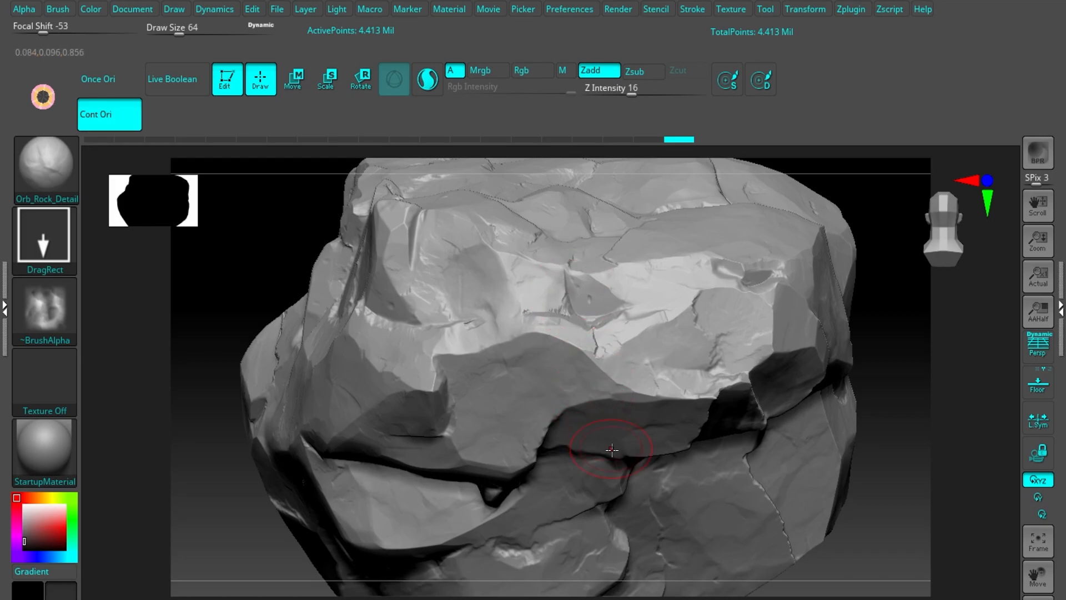
key("ctrl")
right_click_drag(659, 501, 602, 430, "ctrl")
mouse_move(525, 455)
right_mouse_down()
mouse_move(611, 349)
mouse_move(649, 382)
mouse_move(678, 387)
mouse_move(535, 388)
mouse_move(622, 356)
right_mouse_up()
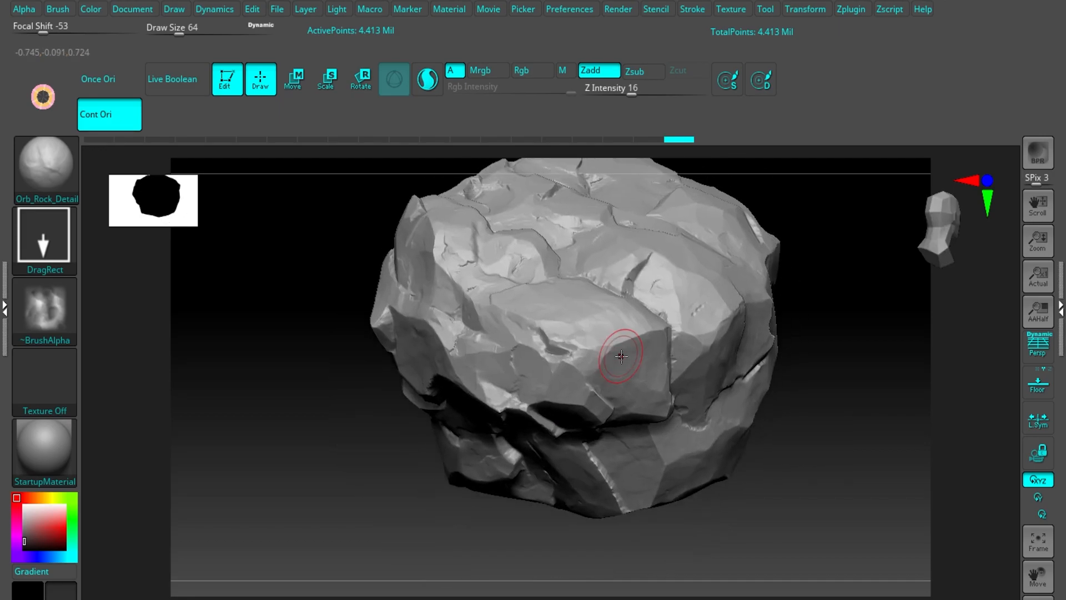
Step: Examine the rock's side and top from several angles to review the planes, cracks and surface detail
right_click_drag(662, 448, 704, 468, "ctrl")
left_click_drag(722, 424, 663, 427)
right_click_drag(663, 427, 587, 424)
mouse_move(753, 373)
right_mouse_down("alt")
mouse_move(636, 413)
mouse_move(666, 355)
mouse_move(717, 330)
right_mouse_up("alt")
left_click_drag(719, 333, 627, 359)
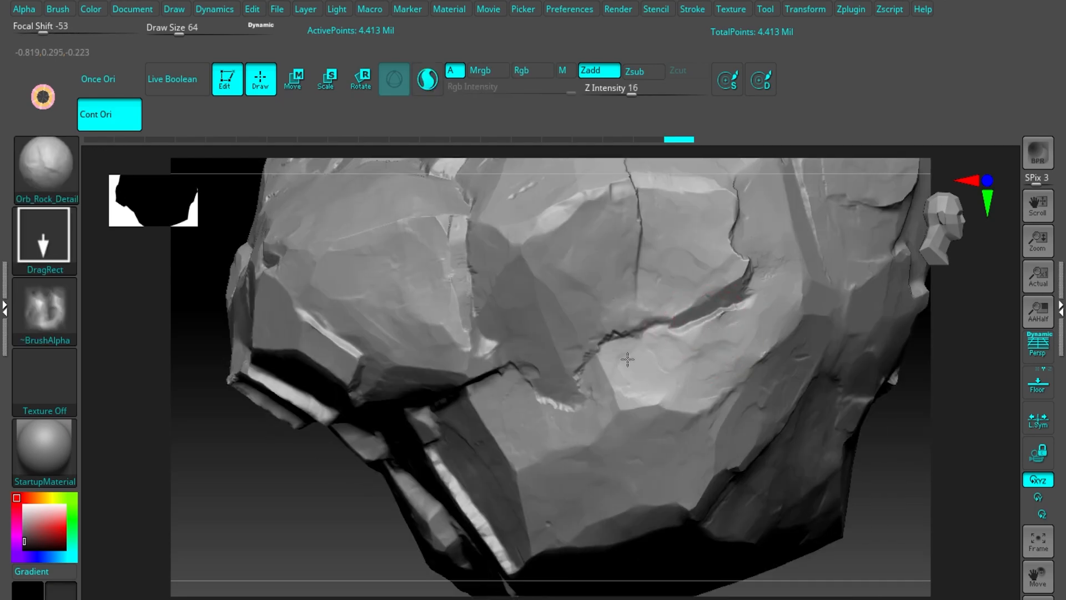
right_click_drag(627, 359, 528, 382, "alt")
mouse_move(693, 369)
right_mouse_down("ctrl")
mouse_move(676, 323)
mouse_move(642, 353)
mouse_move(682, 359)
right_mouse_up("ctrl")
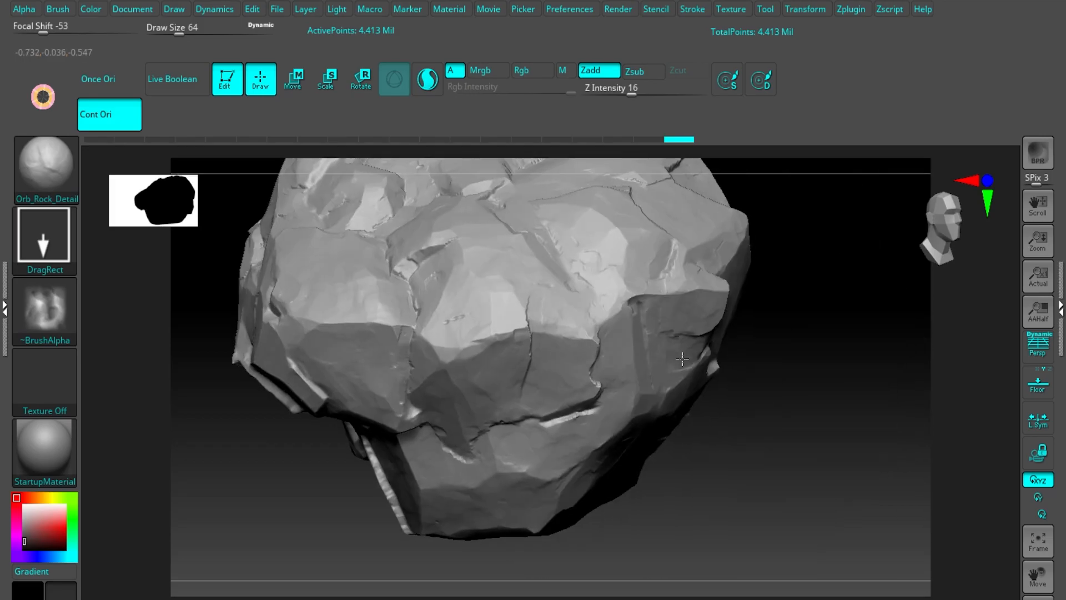
mouse_move(643, 306)
right_mouse_down()
mouse_move(649, 360)
mouse_move(640, 327)
mouse_move(640, 358)
right_mouse_up()
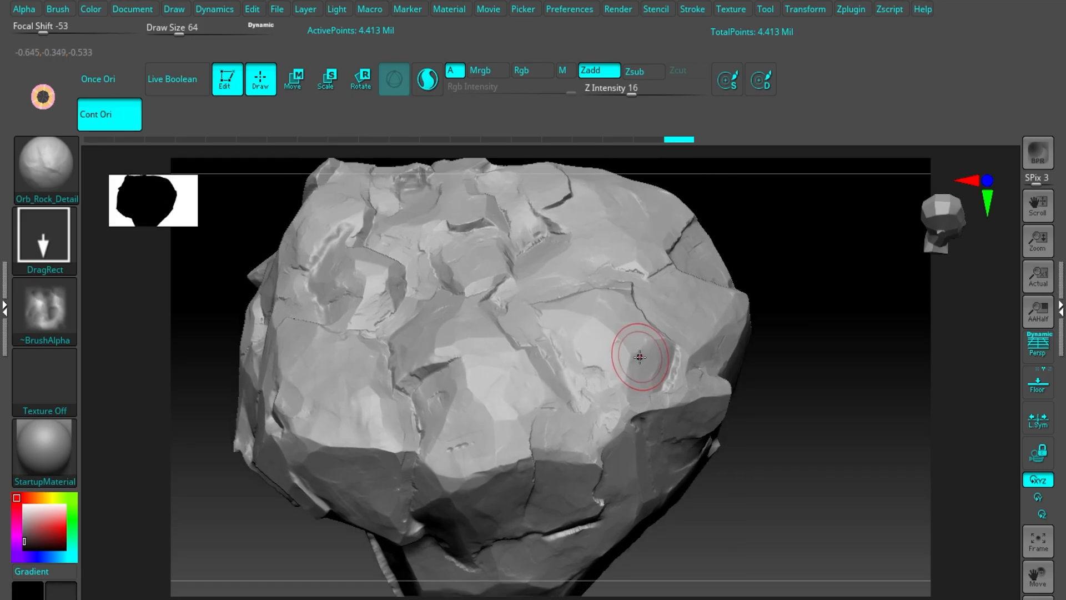
mouse_move(468, 419)
right_mouse_down("ctrl")
mouse_move(561, 386)
mouse_move(593, 400)
mouse_move(646, 374)
mouse_move(687, 383)
mouse_move(645, 383)
right_mouse_up("ctrl")
mouse_move(504, 339)
right_mouse_down()
mouse_move(624, 364)
mouse_move(633, 374)
mouse_move(561, 374)
mouse_move(566, 365)
mouse_move(574, 384)
mouse_move(624, 412)
mouse_move(612, 393)
right_mouse_up()
right_click_drag(638, 433, 611, 375)
Step: Stamp additional Orb_Rock_Detail texture on the rock's side around the narrow vertical groove
mouse_move(650, 409)
right_mouse_down()
mouse_move(707, 445)
mouse_move(642, 418)
right_mouse_up()
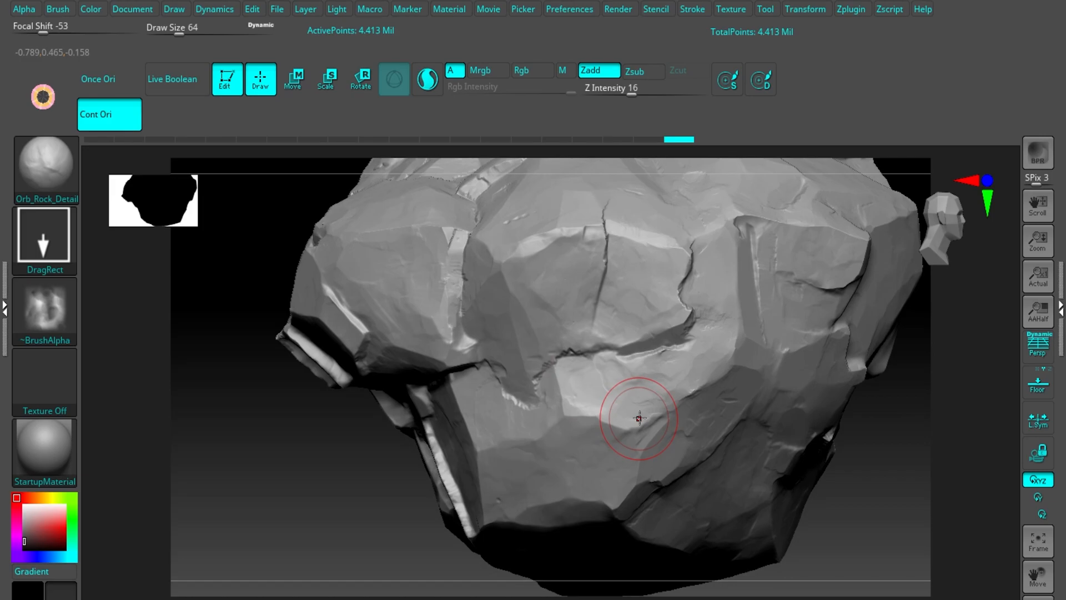
mouse_move(714, 272)
right_mouse_down()
mouse_move(714, 284)
mouse_move(633, 325)
mouse_move(626, 358)
right_mouse_up()
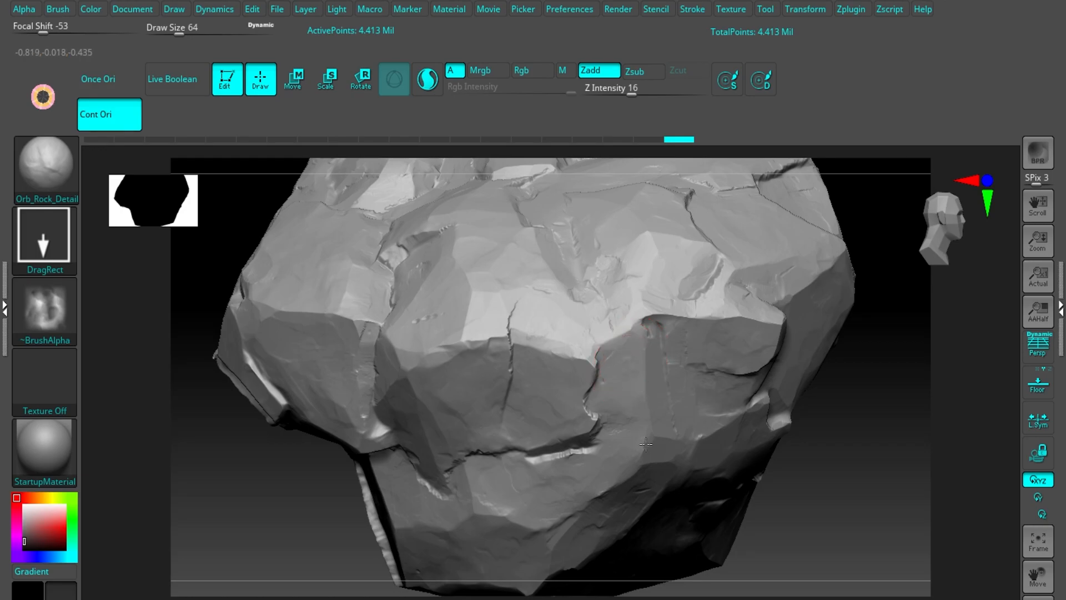
mouse_move(644, 358)
right_mouse_down()
mouse_move(655, 348)
mouse_move(646, 332)
mouse_move(654, 343)
right_mouse_up()
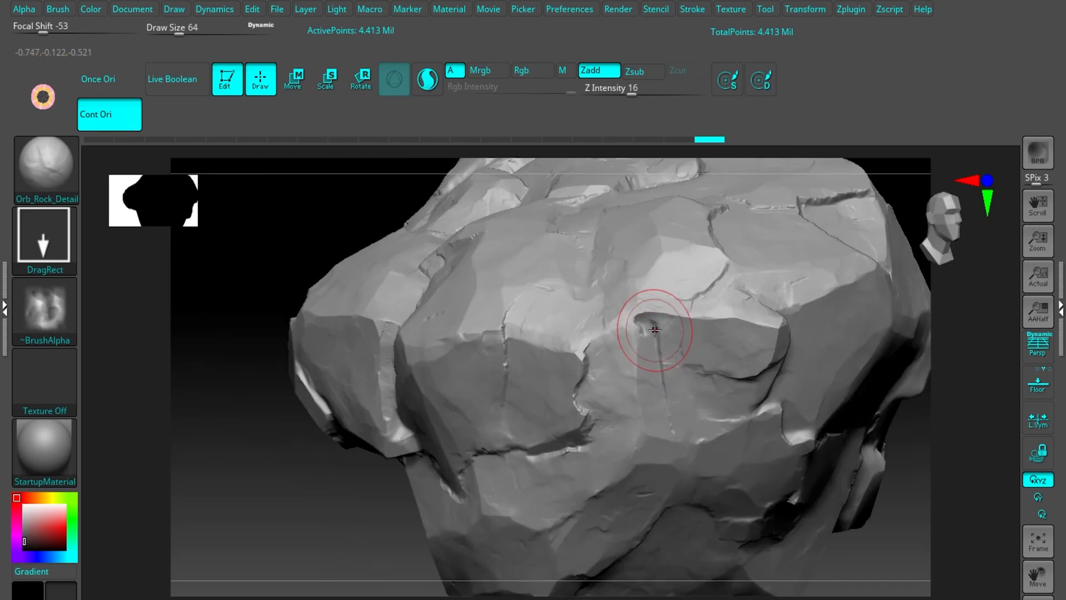